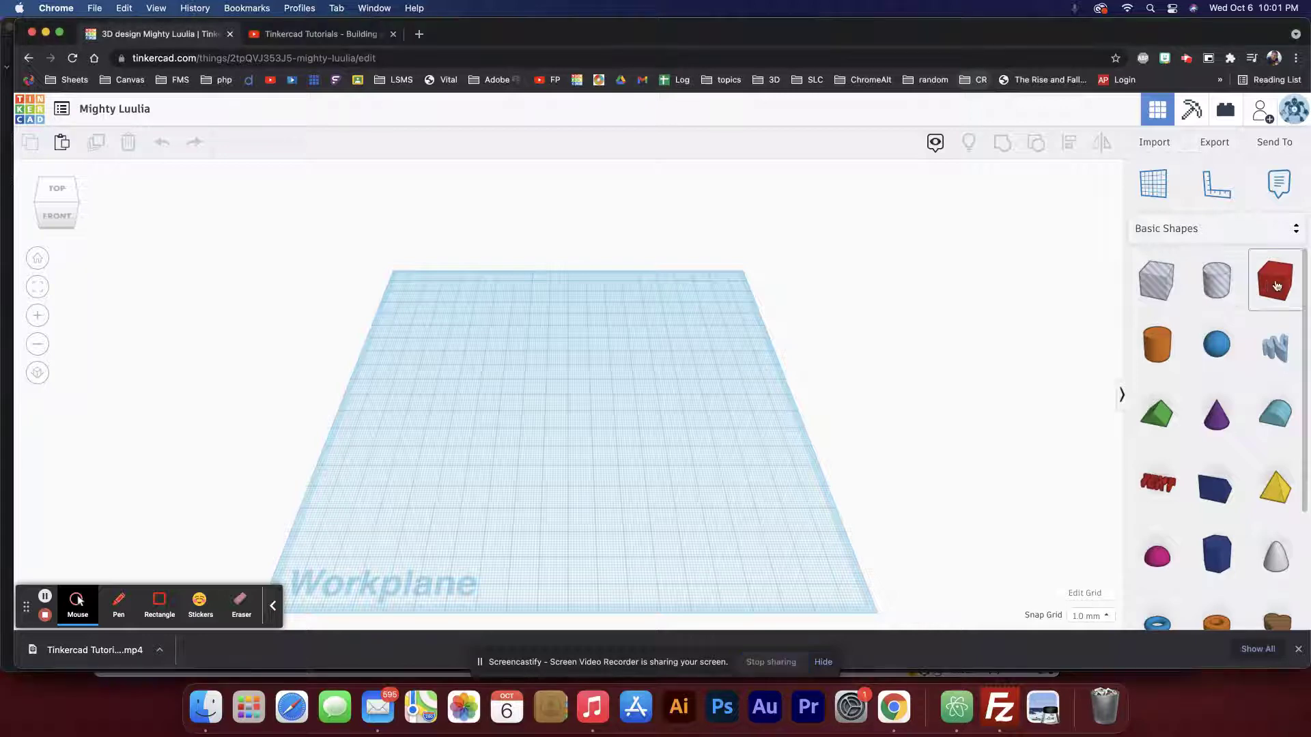
# Step: Place a solid box at the front-right corner of the workplane and set its depth to 1 mm
pyautogui.moveTo(1266, 287); pyautogui.dragTo(834, 584)
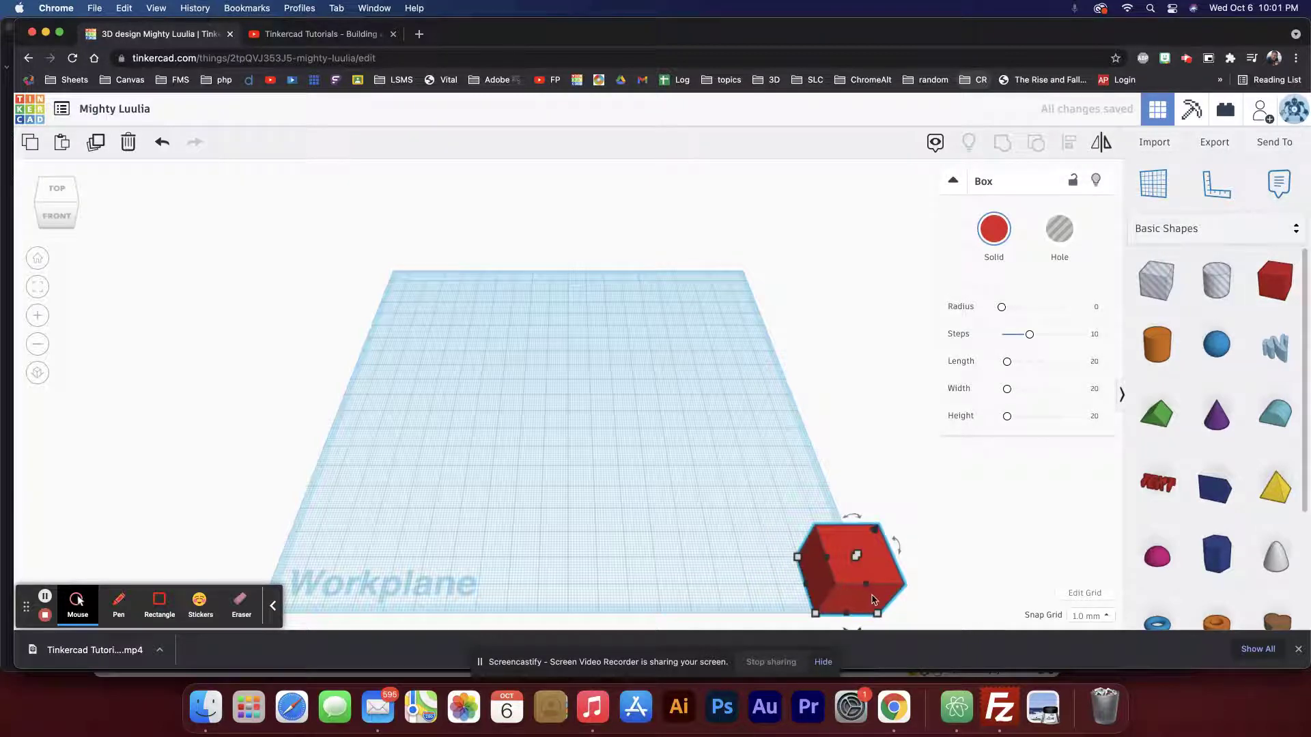
pyautogui.press('f')
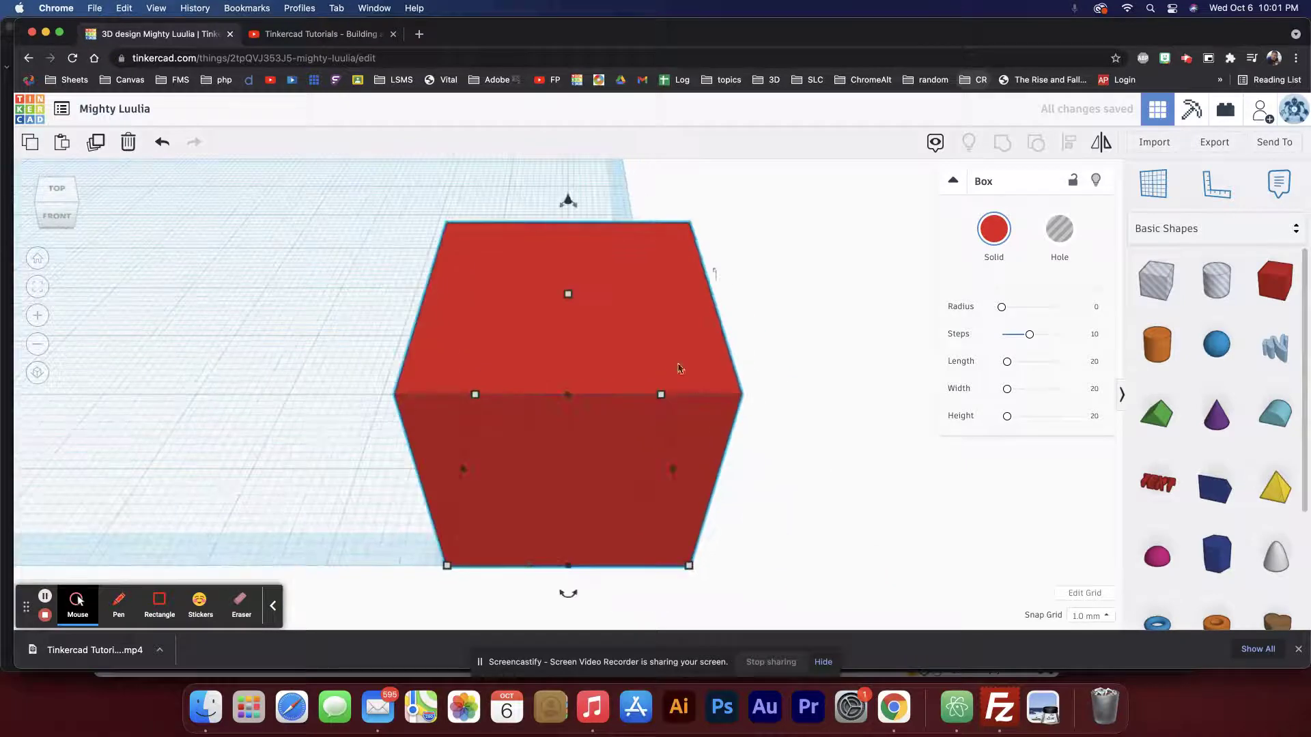
pyautogui.moveTo(475, 396)
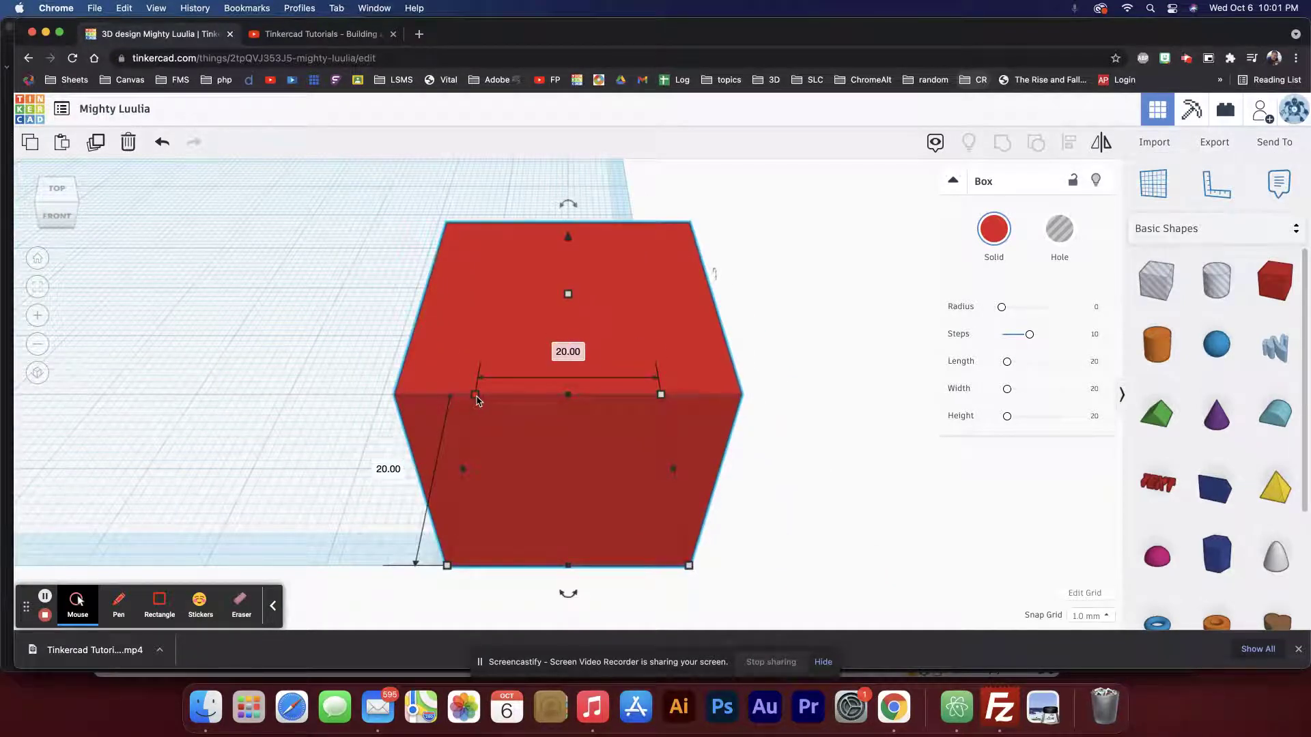
pyautogui.click(395, 469)
pyautogui.write('1')
pyautogui.press('Return')
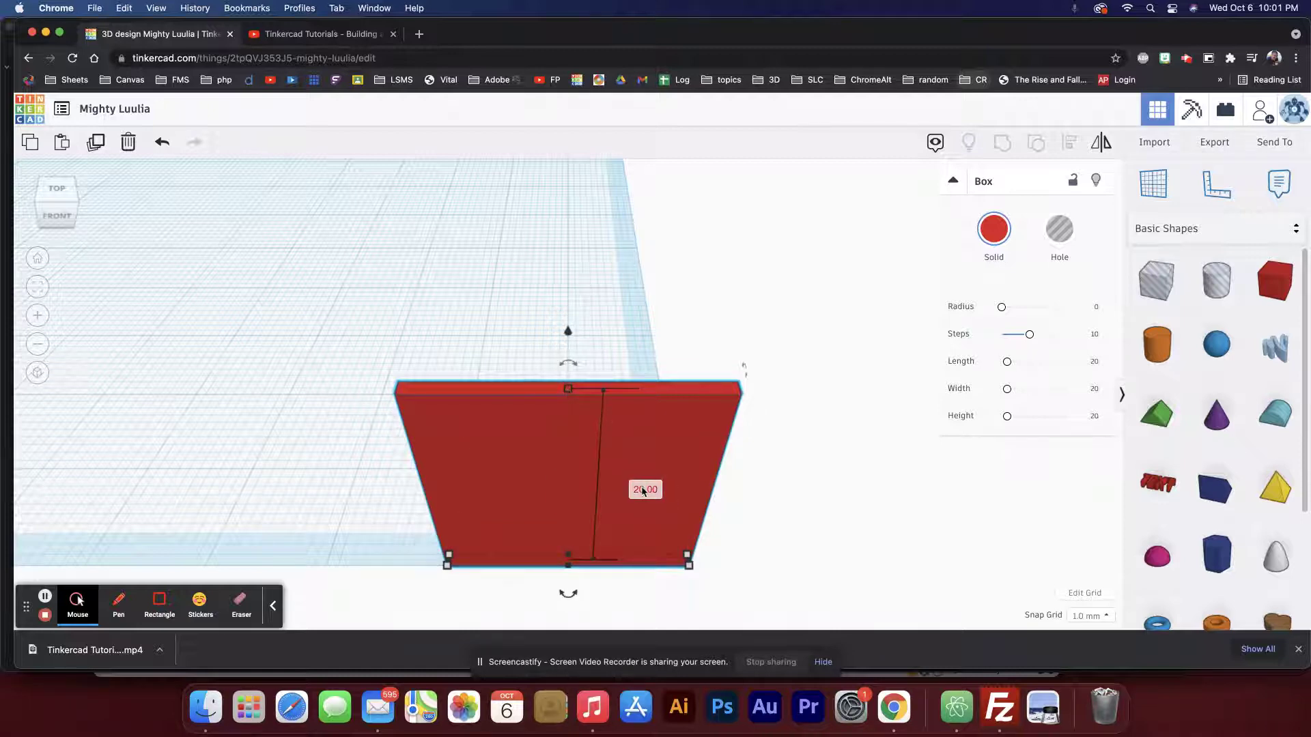
# Step: Set the thin corner box's height to 10 mm and its width to 10 mm
pyautogui.click(642, 490)
pyautogui.write('10')
pyautogui.press('Return')
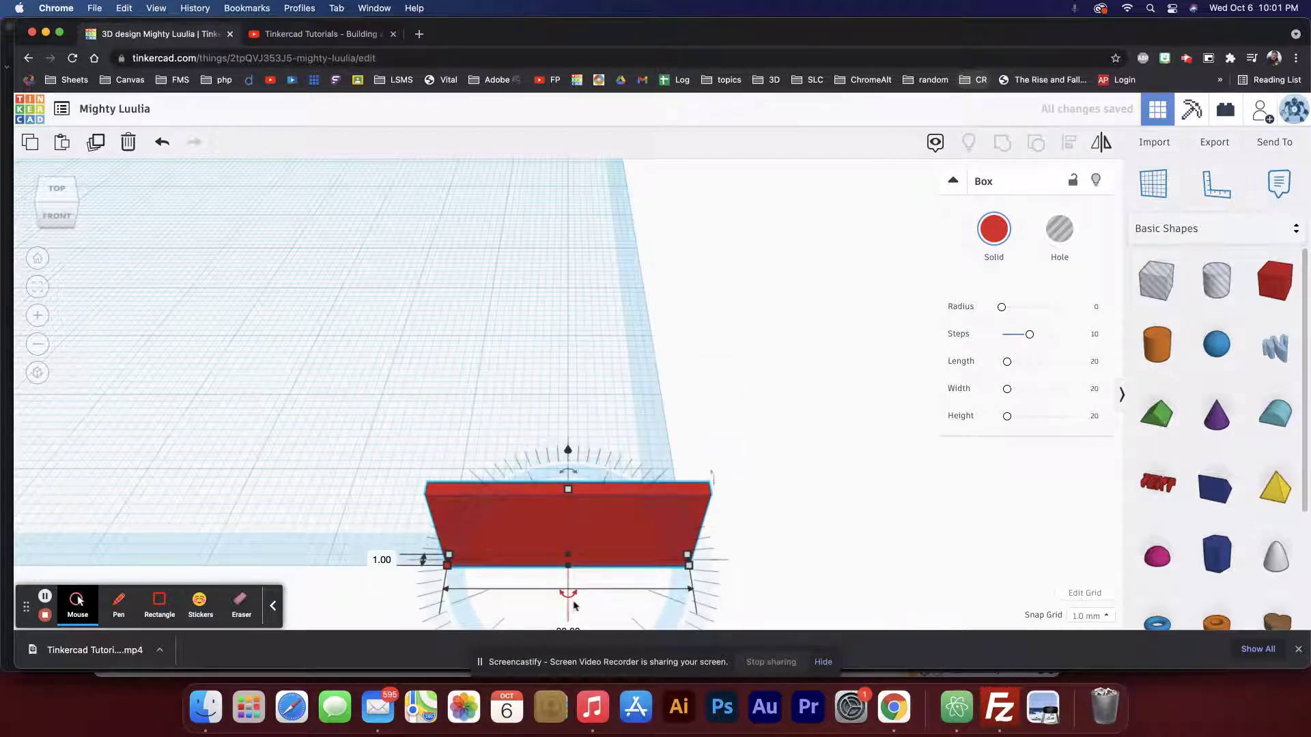
pyautogui.moveTo(574, 605); pyautogui.dragTo(574, 555, button='right')
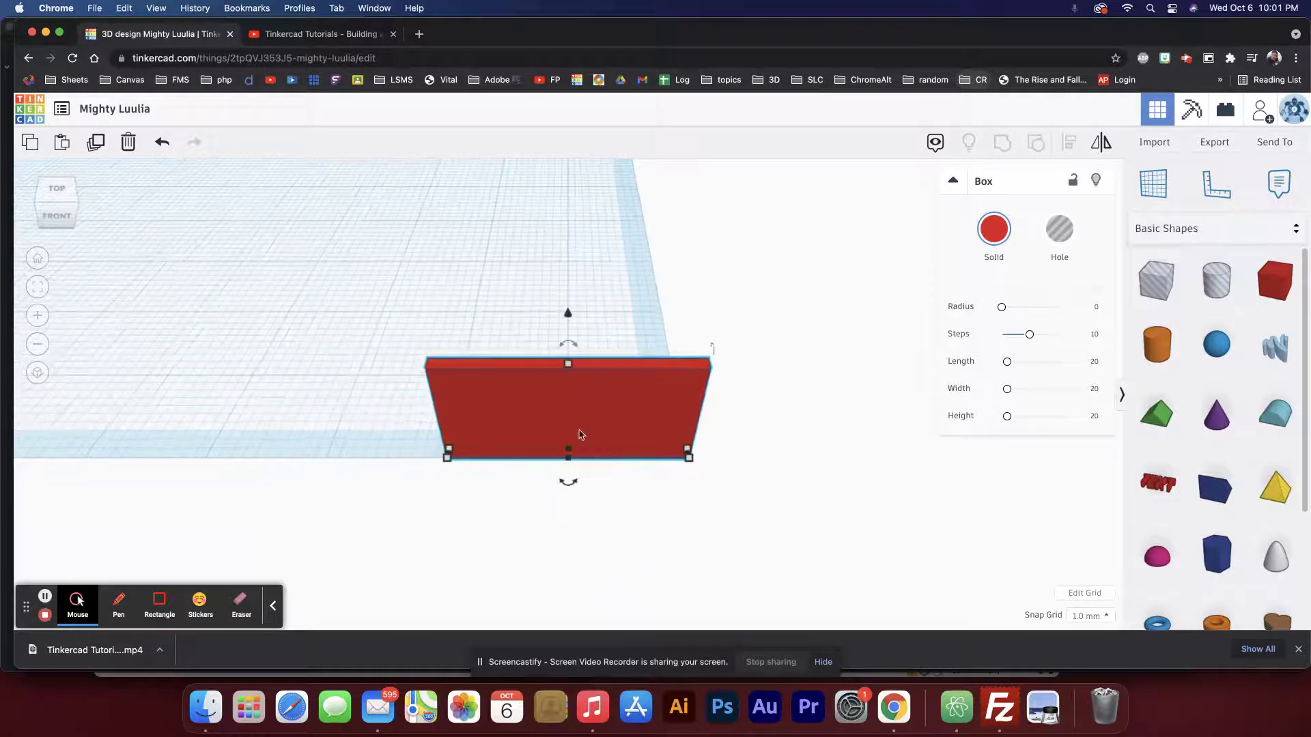
pyautogui.click(447, 462)
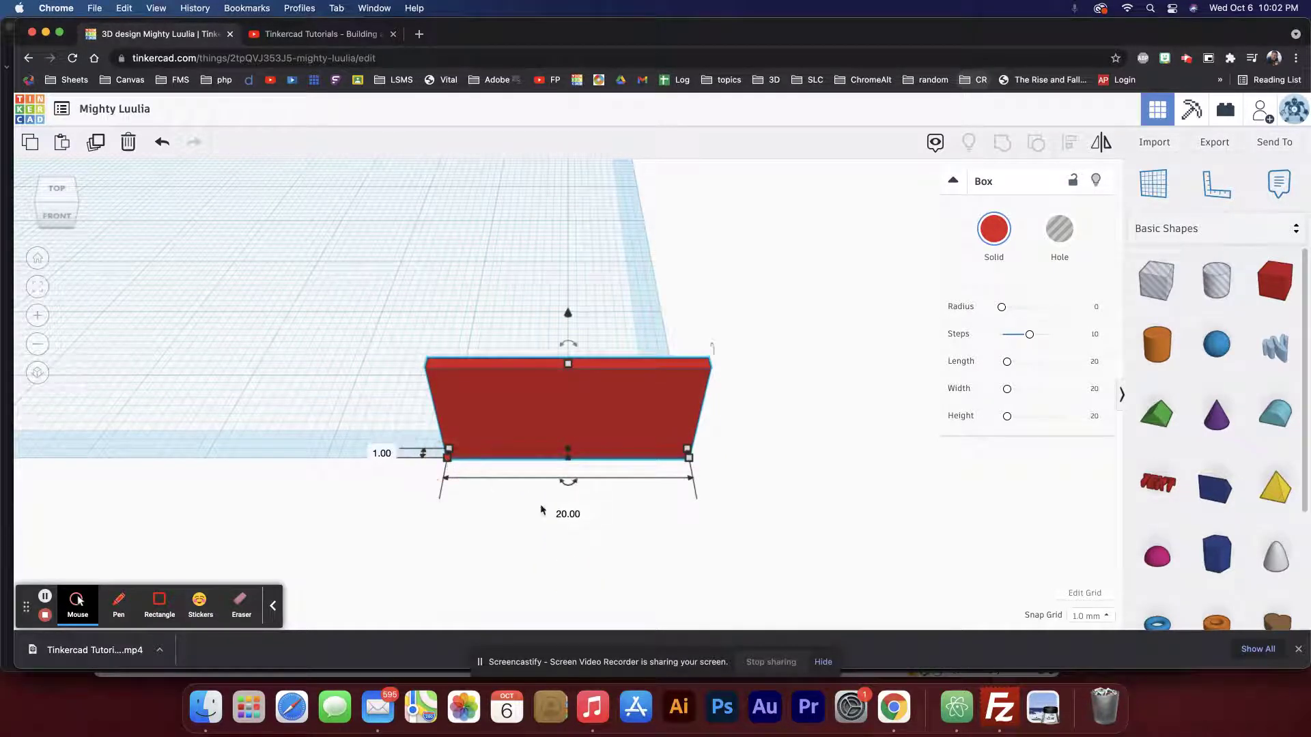
pyautogui.click(568, 515)
pyautogui.write('10')
pyautogui.press('Return')
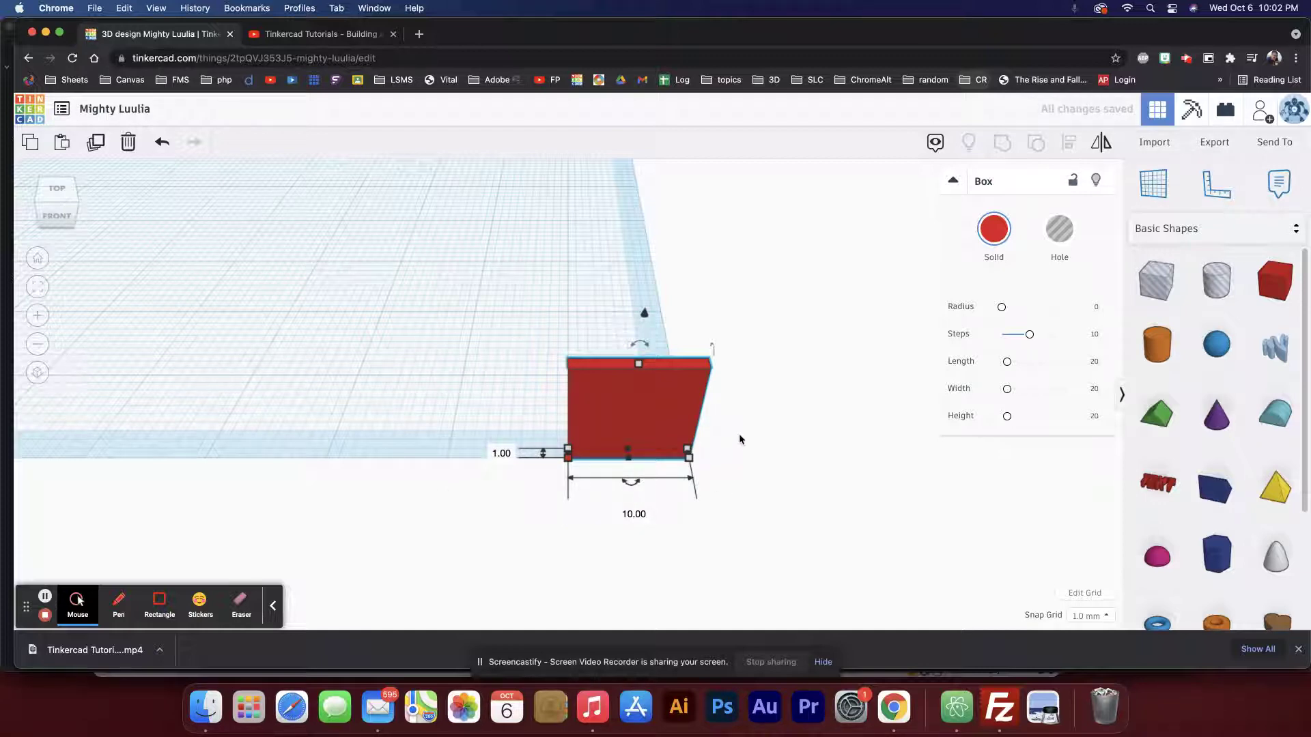
# Step: Add a second solid box along the workplane's right edge, sized 10 mm long, 10 mm high and 1 mm thick
pyautogui.moveTo(740, 438); pyautogui.dragTo(510, 450, button='right')
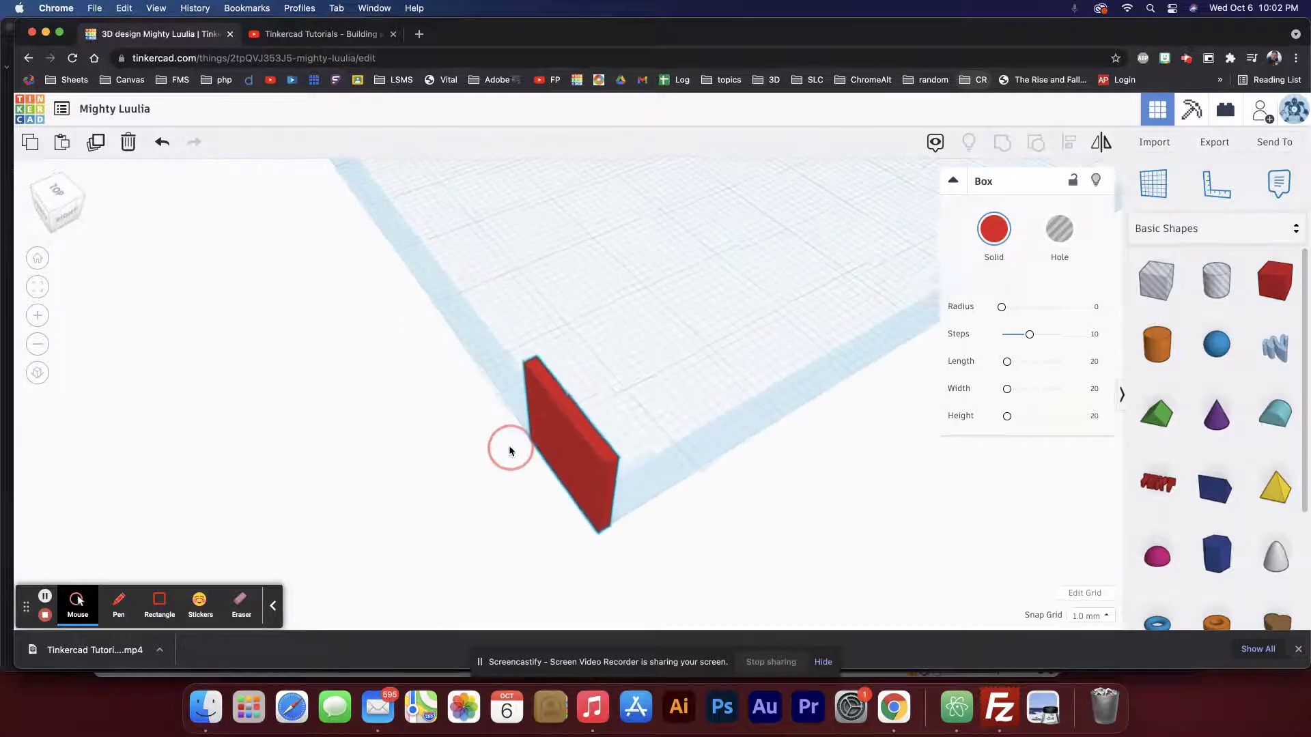
pyautogui.moveTo(1274, 280); pyautogui.dragTo(831, 421)
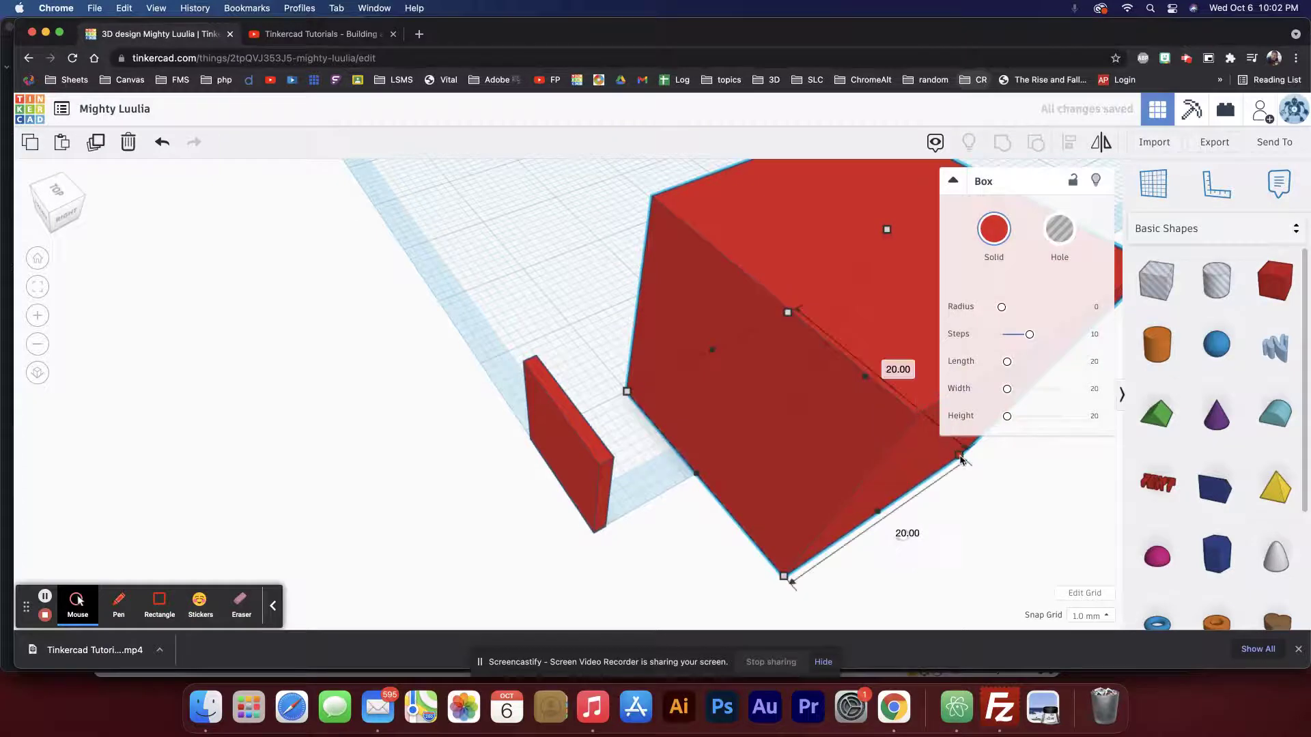
pyautogui.moveTo(961, 459); pyautogui.dragTo(775, 440)
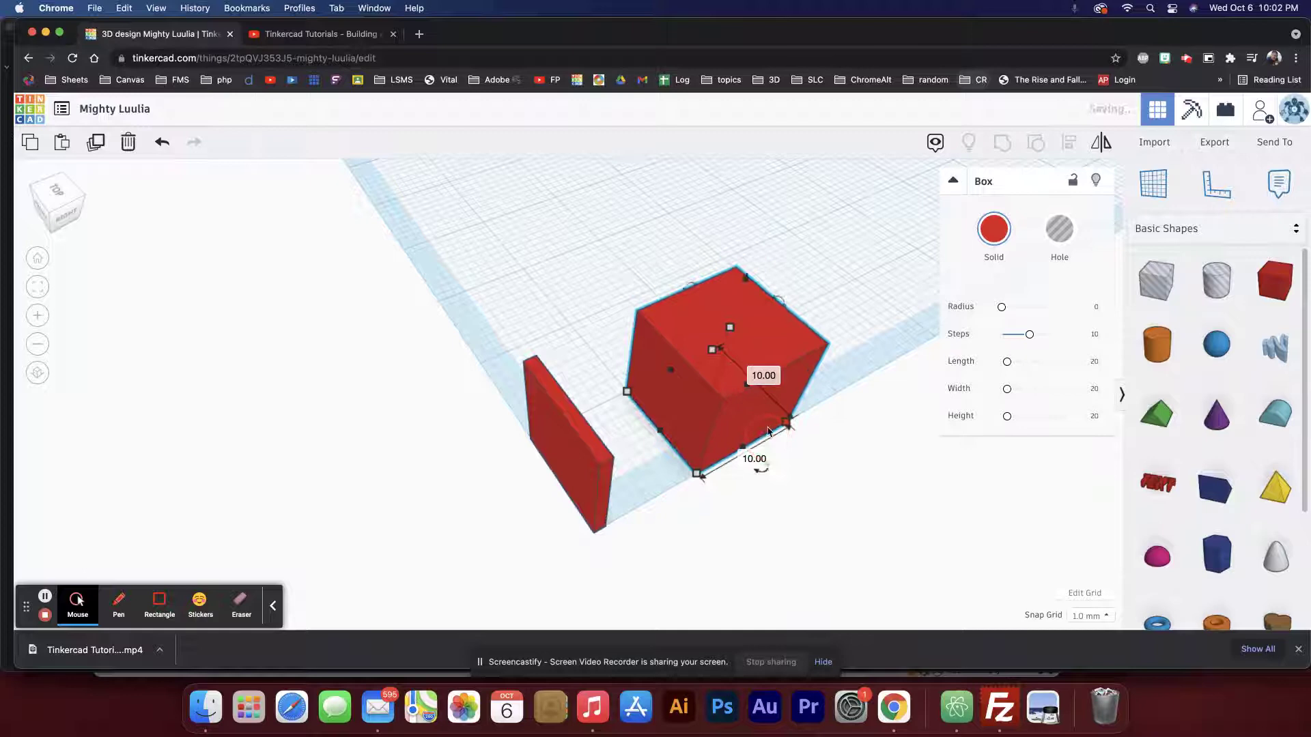
pyautogui.click(746, 456)
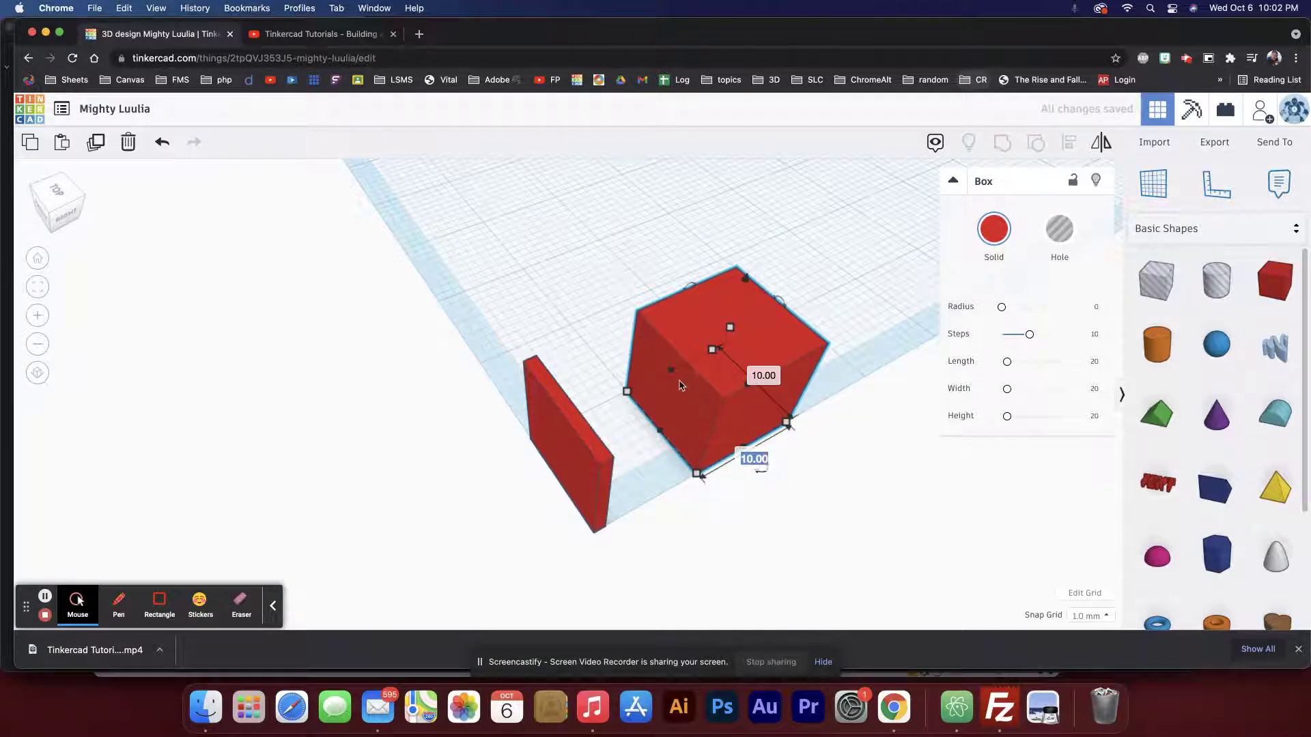
pyautogui.write('1')
pyautogui.press('Return')
pyautogui.click(741, 442)
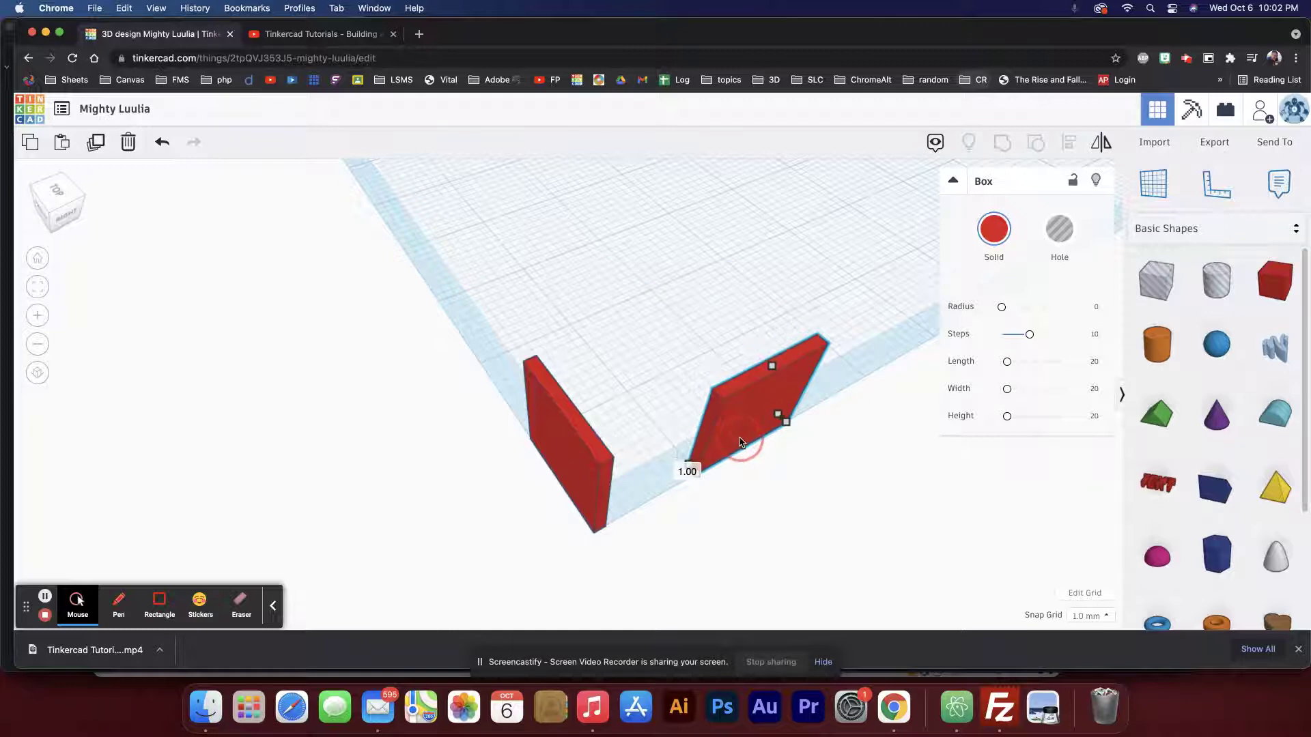
pyautogui.moveTo(762, 465); pyautogui.dragTo(775, 439, button='right')
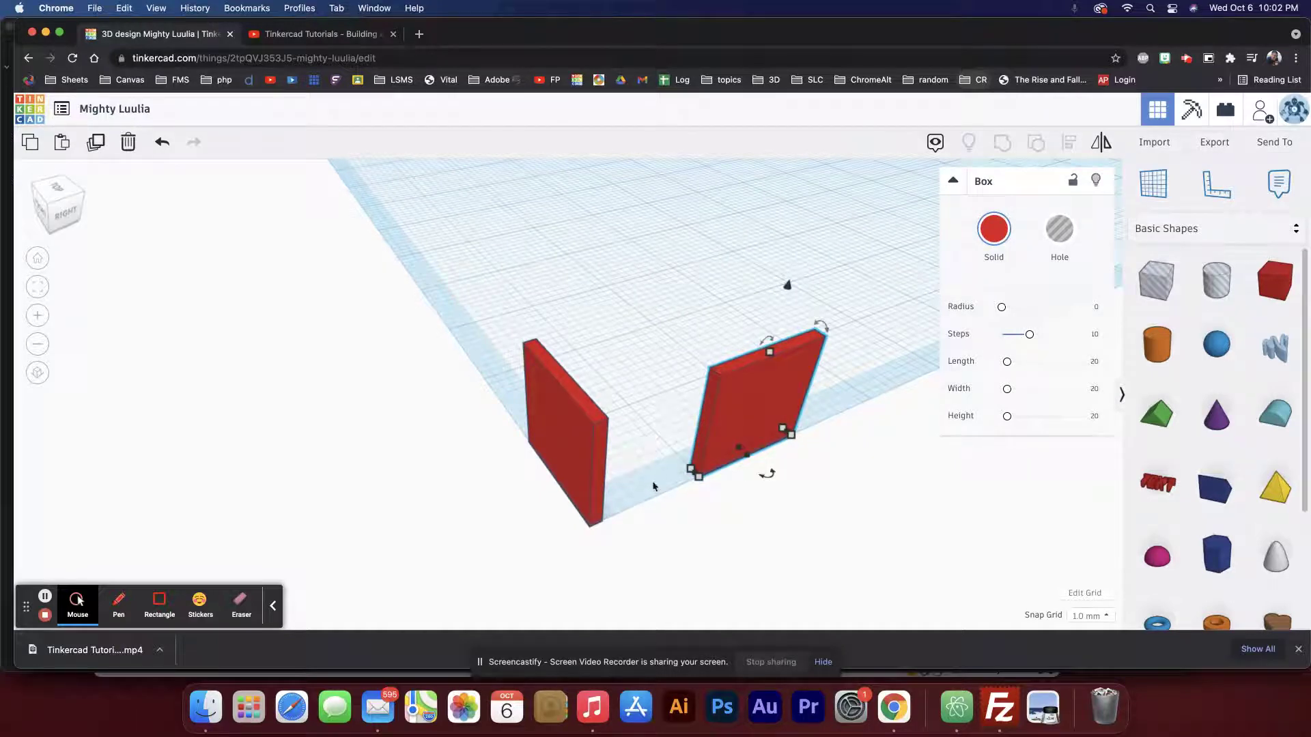
# Step: Duplicate the front corner panel and shift the copy left along the front edge until it sits flush against the original
pyautogui.click(563, 452)
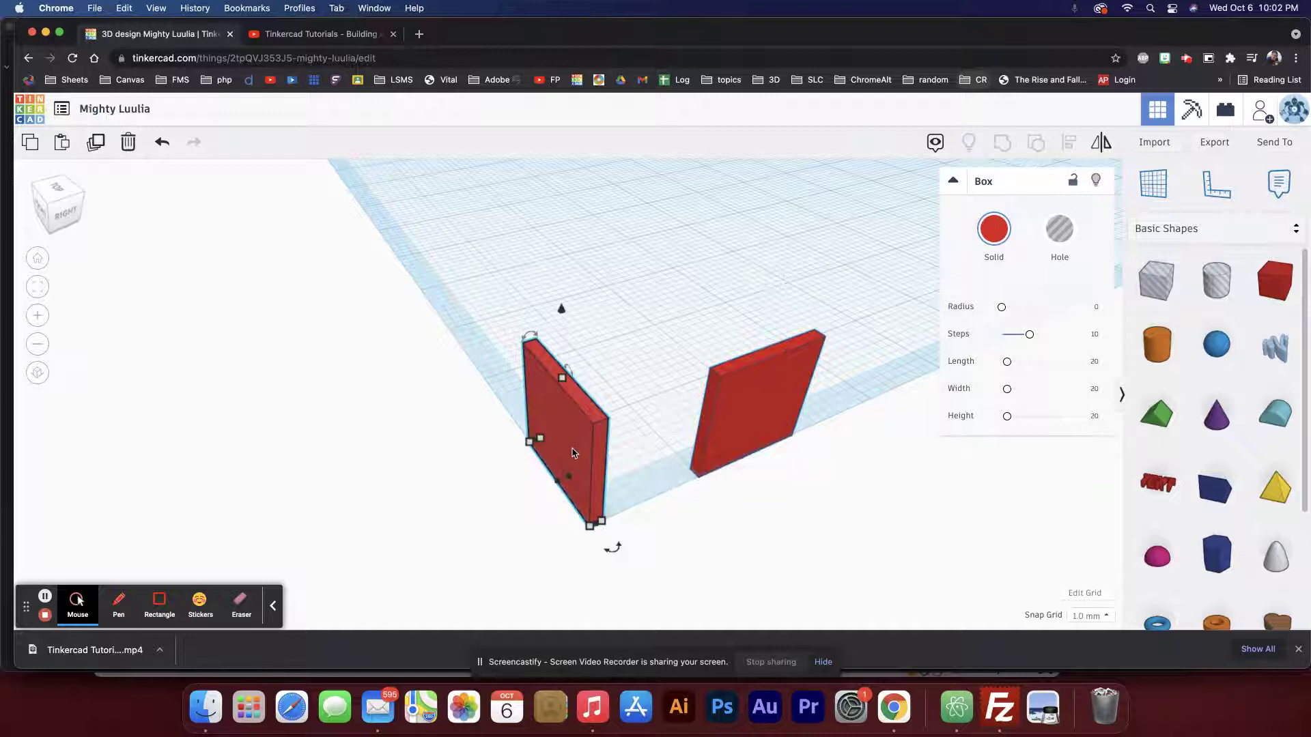
pyautogui.moveTo(652, 465); pyautogui.dragTo(838, 470, button='right')
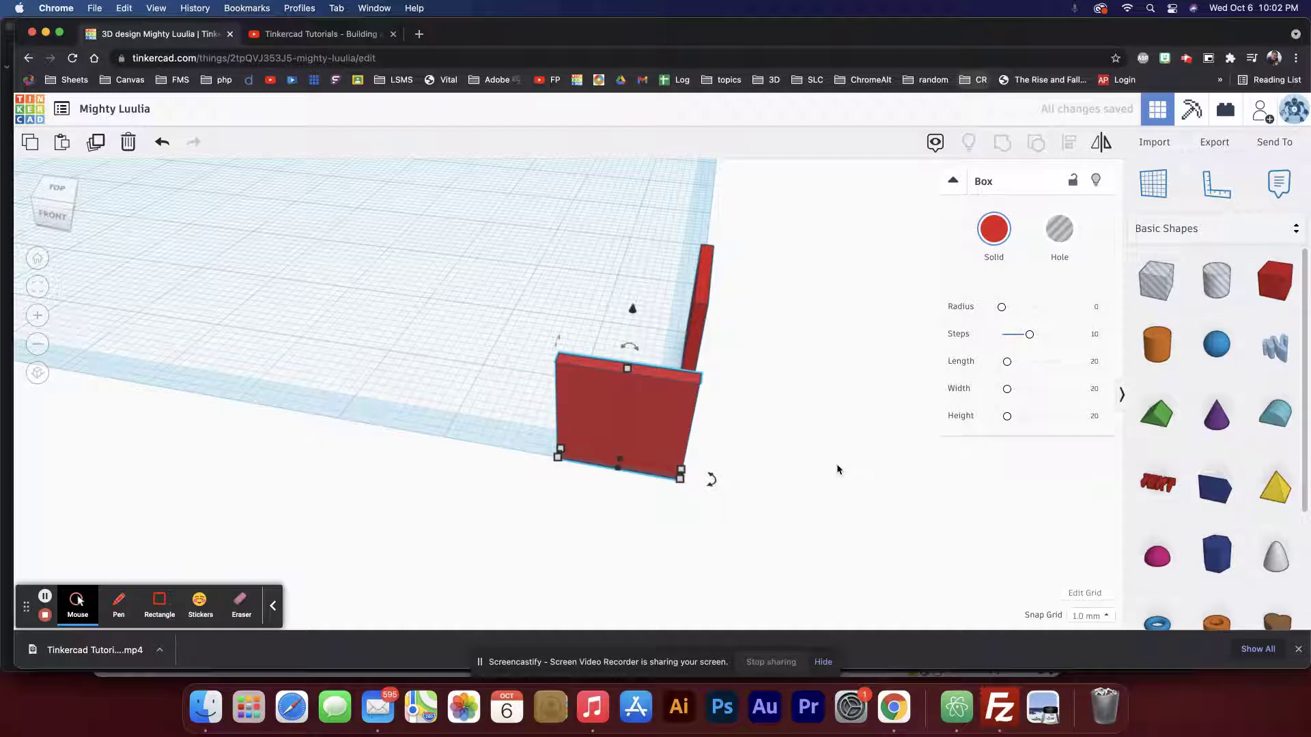
pyautogui.press('Left')
pyautogui.press('Left')
pyautogui.press('Left')
pyautogui.press('Left')
pyautogui.press('Left')
pyautogui.press('Left')
pyautogui.press('Left')
pyautogui.press('Left')
pyautogui.press('Left')
pyautogui.press('Left')
pyautogui.press('Left')
pyautogui.press('Left')
pyautogui.press('Left')
pyautogui.press('Left')
pyautogui.press('Left')
pyautogui.press('Left')
pyautogui.press('Left')
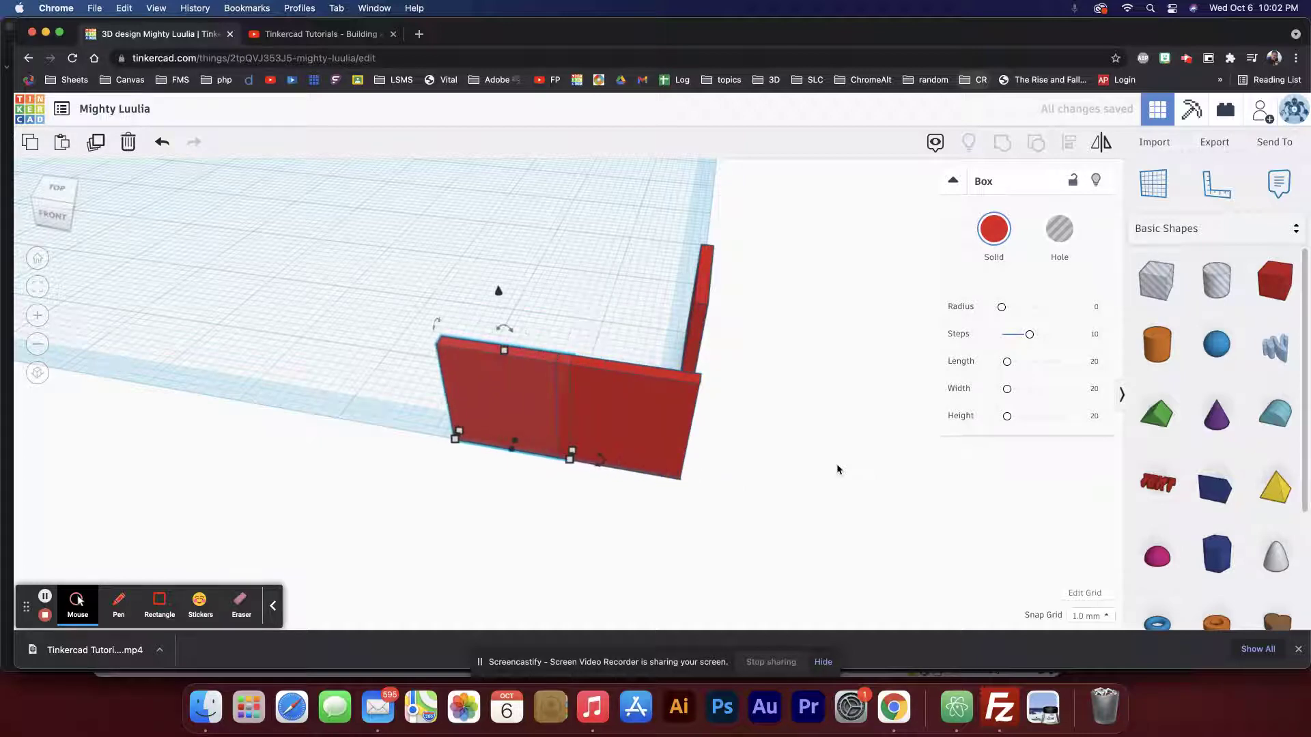
pyautogui.press('Left')
pyautogui.press('Left')
pyautogui.press('Right')
pyautogui.press('Right')
pyautogui.press('Right')
pyautogui.press('Right')
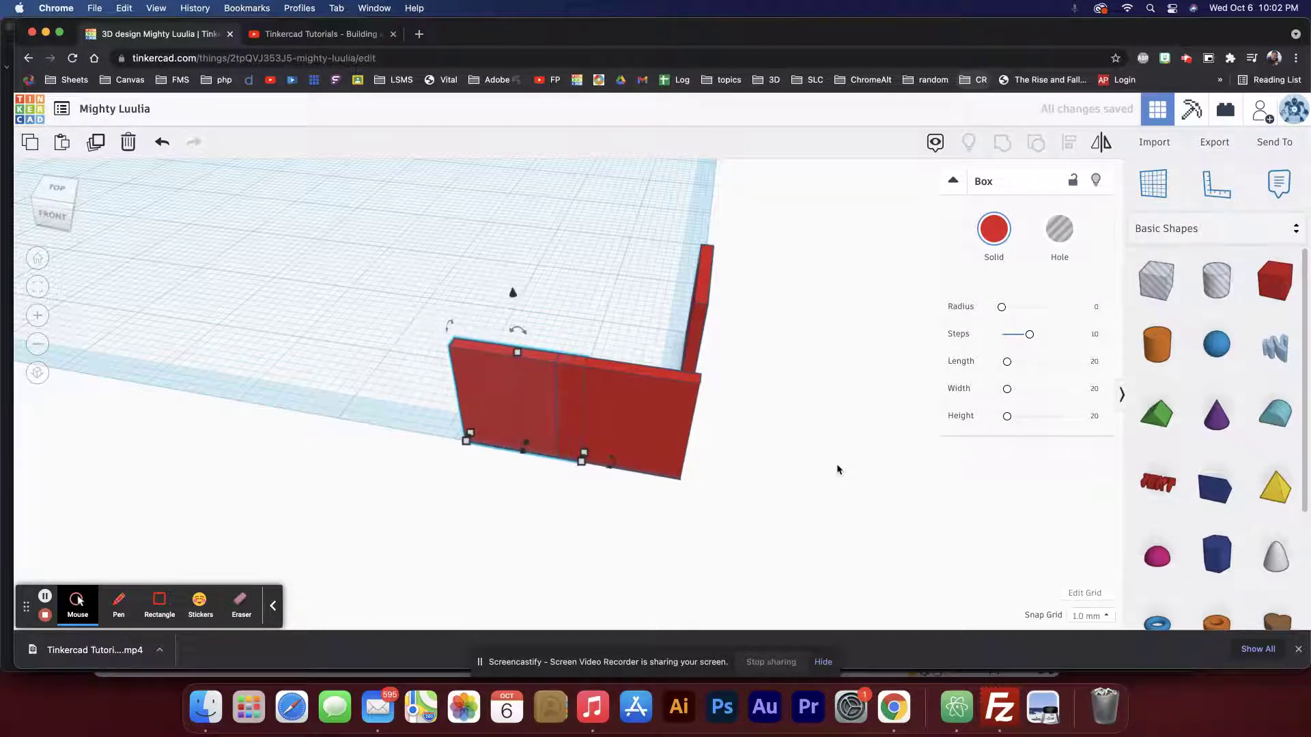
pyautogui.press('Left')
pyautogui.press('Left')
pyautogui.press('Left')
pyautogui.press('Left')
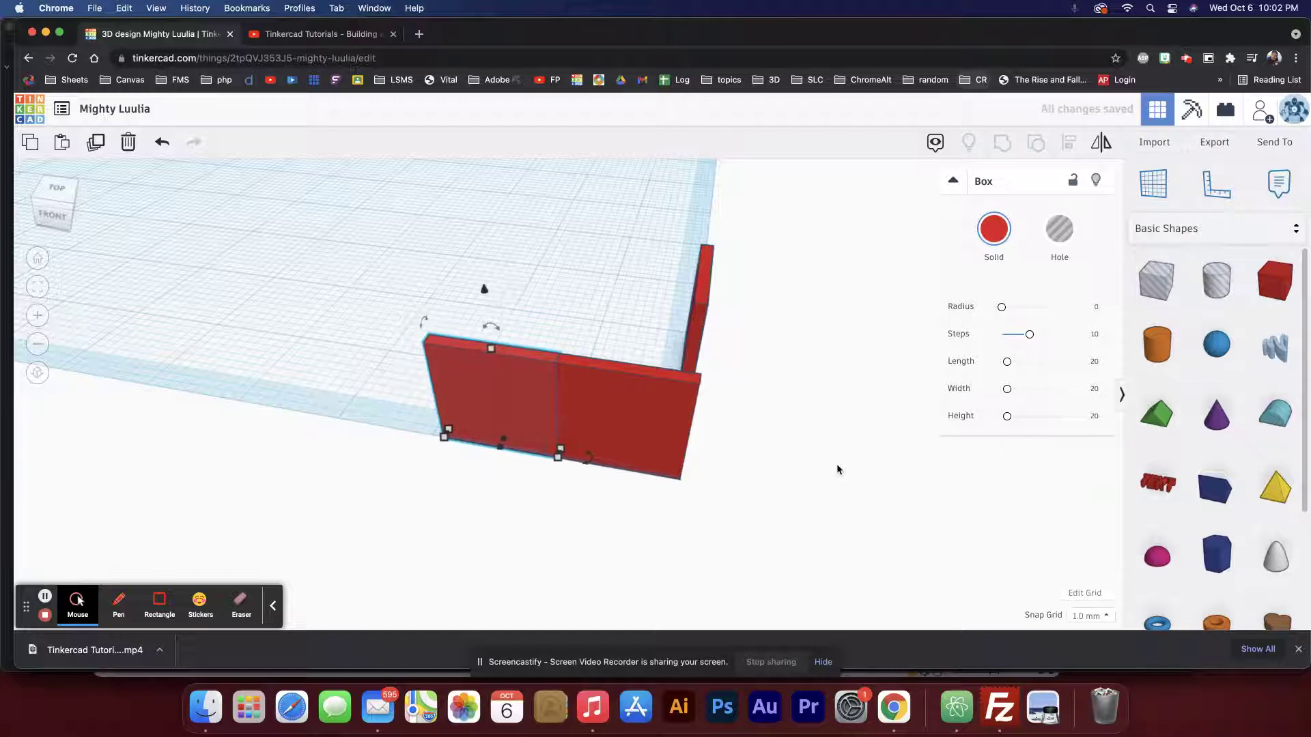
pyautogui.moveTo(458, 452); pyautogui.dragTo(603, 453, button='right')
pyautogui.moveTo(482, 493); pyautogui.dragTo(484, 523, button='right')
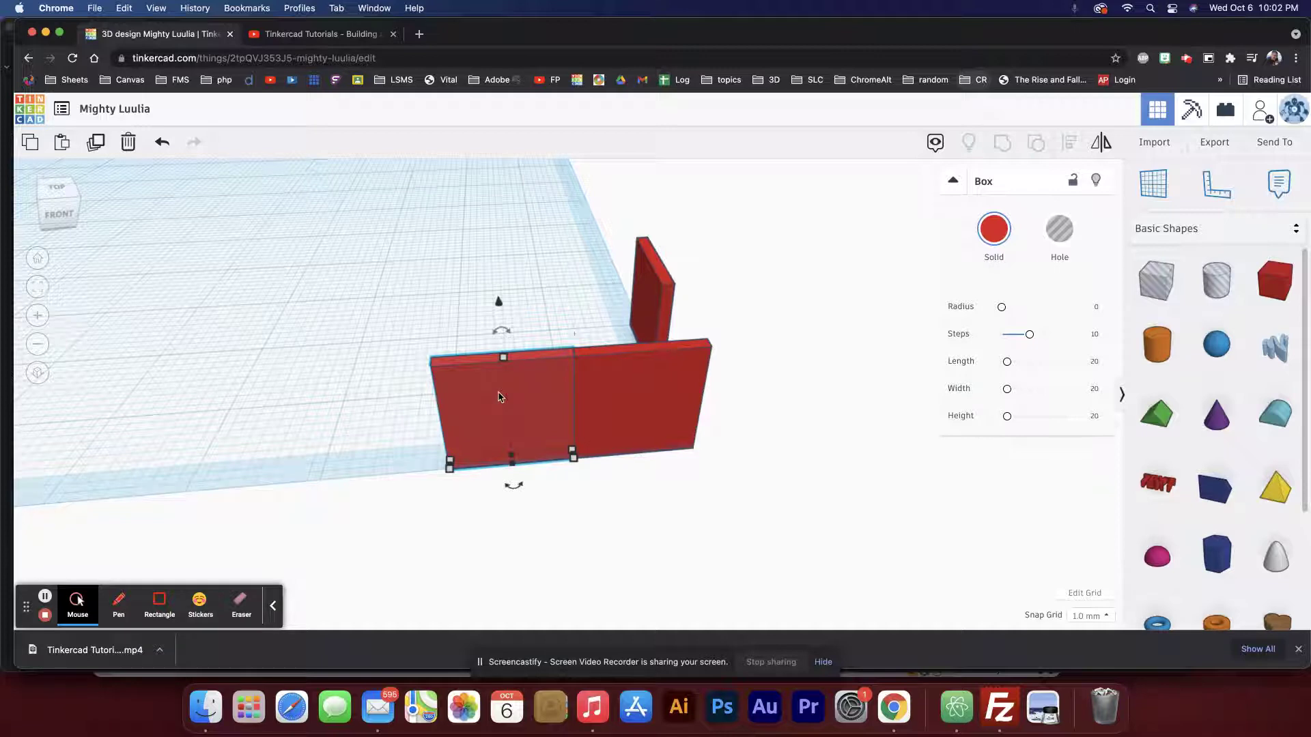
# Step: Repeat the offset duplication of the front panel until the row spans the workplane's whole front edge
pyautogui.press('super+d')
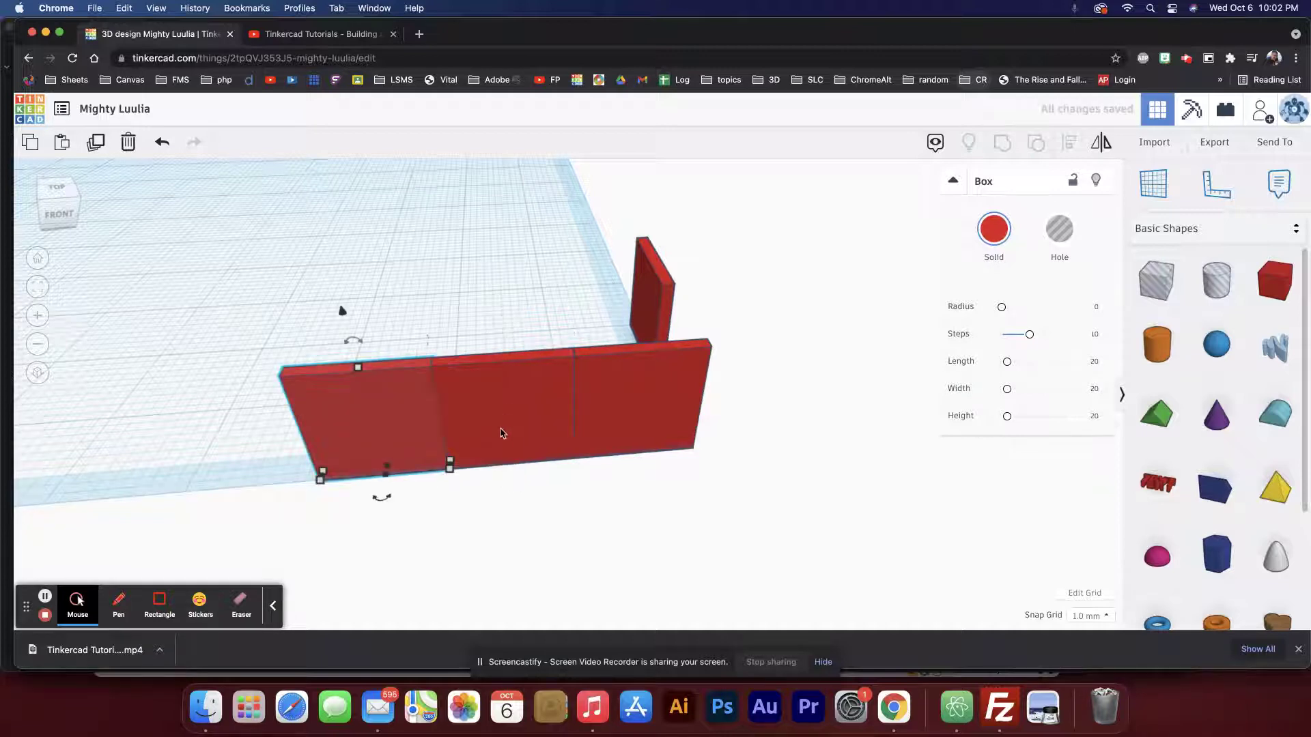
pyautogui.scroll(-2, 500, 428)
pyautogui.scroll(-6, 500, 432)
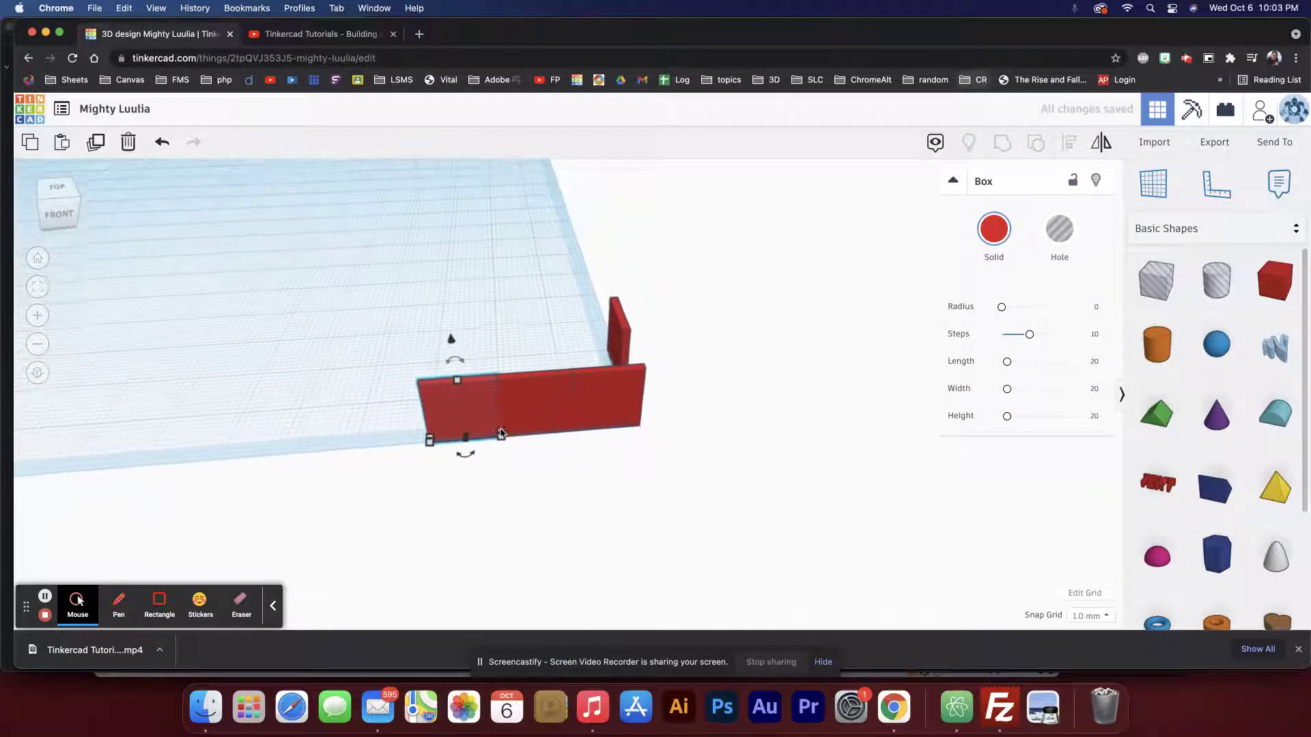
pyautogui.hotkey('ctrl', 'd')
pyautogui.hotkey('ctrl', 'd')
pyautogui.hotkey('ctrl', 'd')
pyautogui.hotkey('ctrl', 'd')
pyautogui.hotkey('ctrl', 'd')
pyautogui.hotkey('ctrl', 'd')
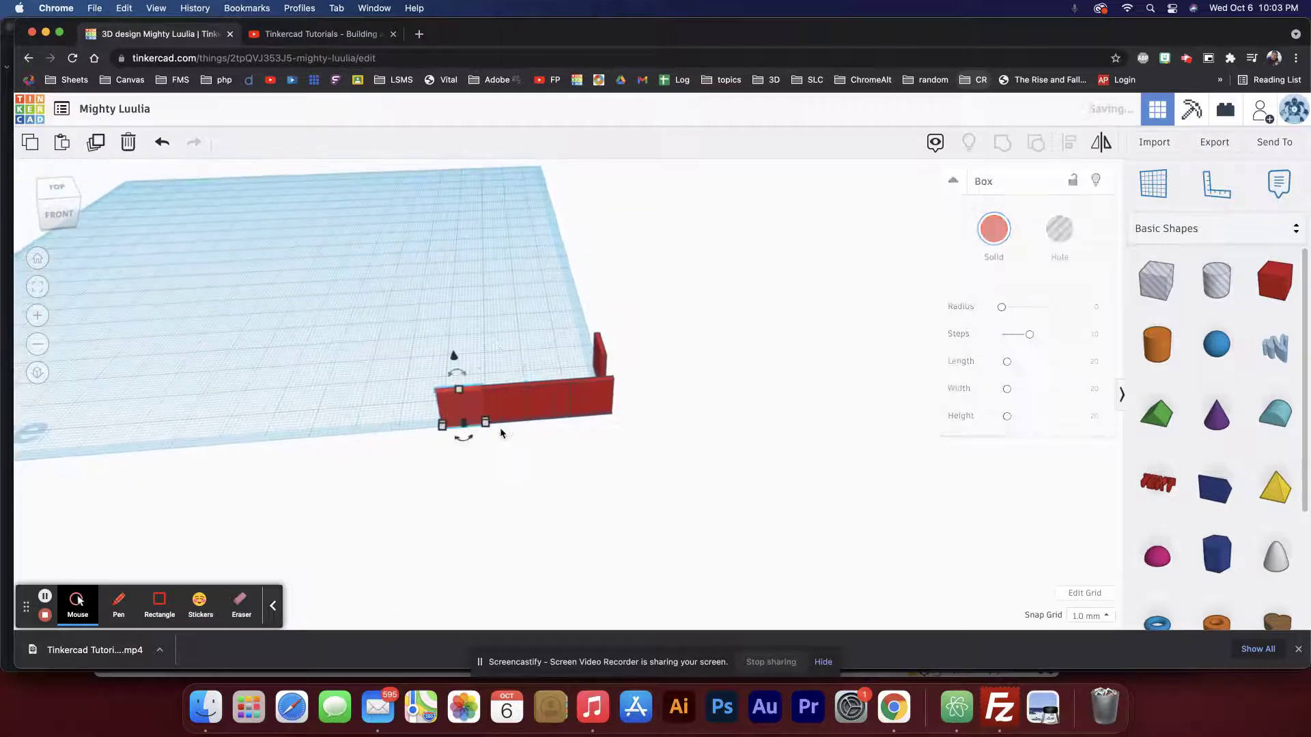
pyautogui.hotkey('ctrl', 'd')
pyautogui.hotkey('ctrl', 'd')
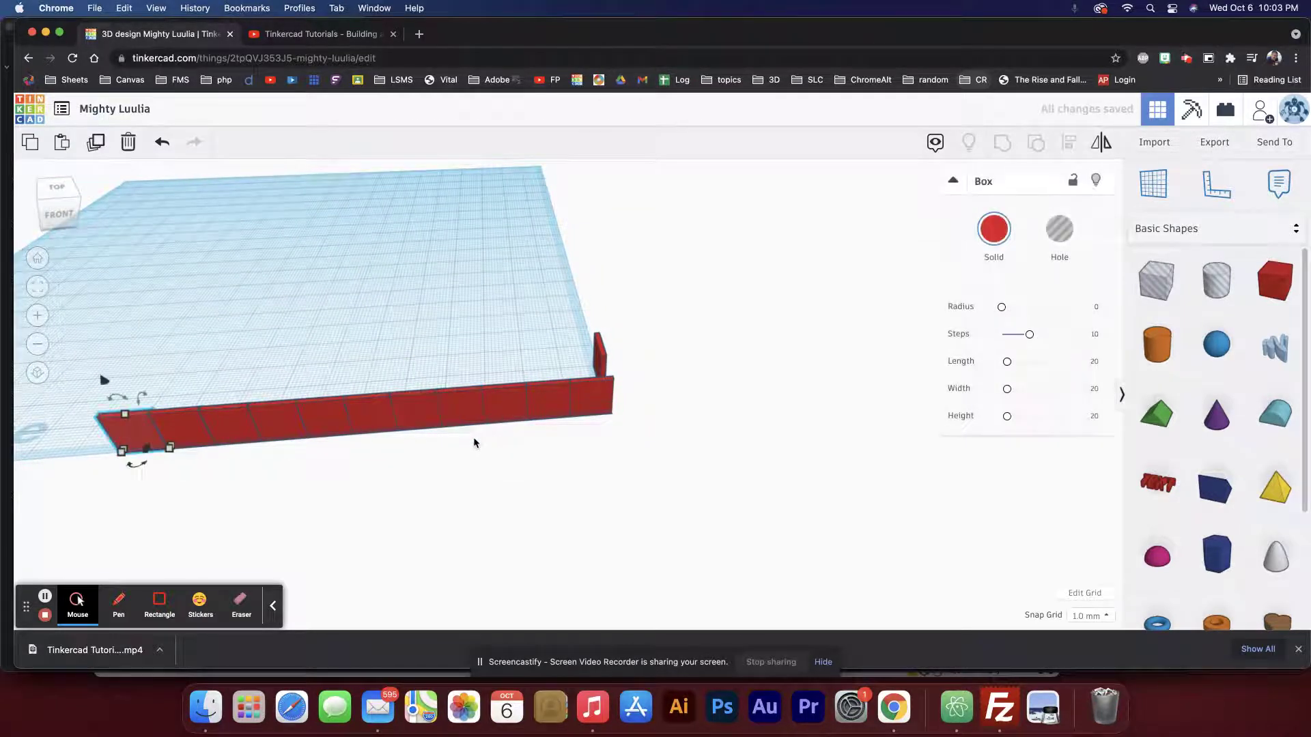
pyautogui.scroll(-4, 475, 440)
pyautogui.scroll(-4, 474, 438)
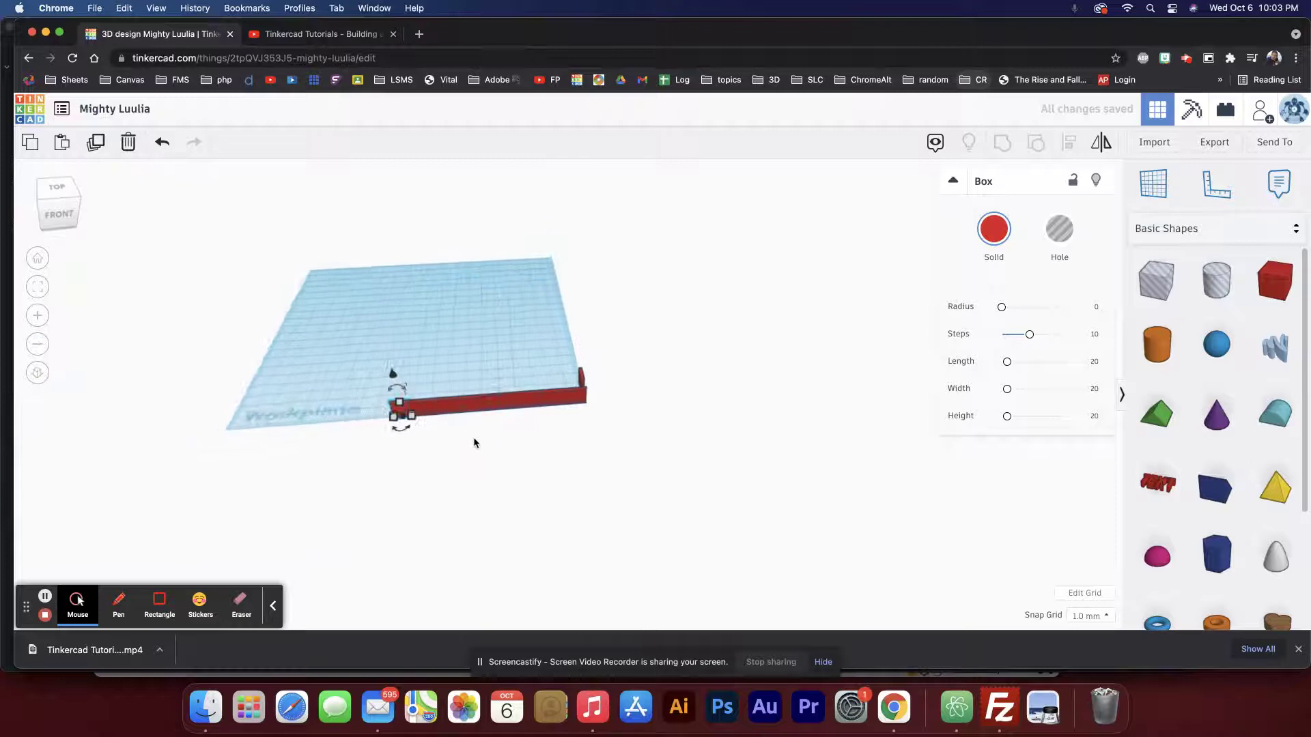
pyautogui.hotkey('ctrl', 'd')
pyautogui.hotkey('ctrl', 'd')
pyautogui.hotkey('ctrl', 'd')
pyautogui.hotkey('ctrl', 'd')
pyautogui.hotkey('ctrl', 'd')
pyautogui.hotkey('ctrl', 'd')
pyautogui.hotkey('ctrl', 'd')
pyautogui.hotkey('ctrl', 'd')
pyautogui.hotkey('ctrl', 'd')
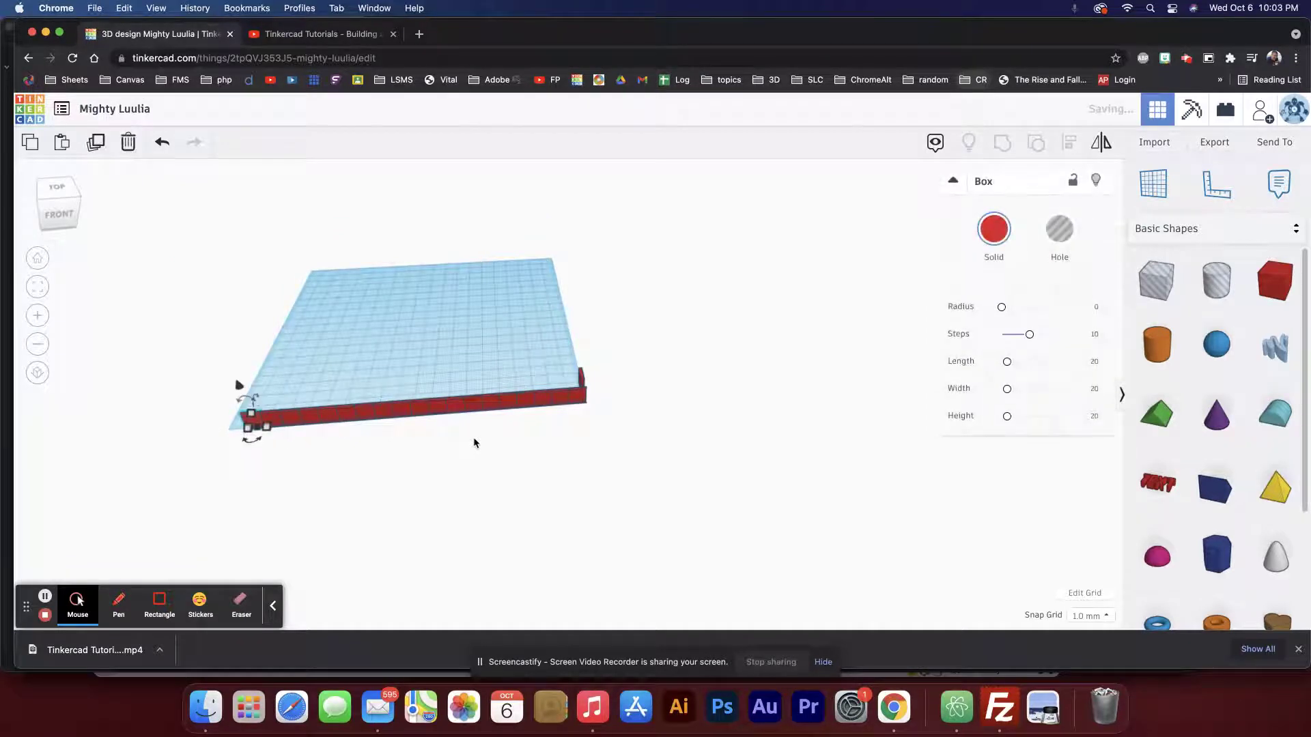
# Step: Duplicate the right-edge panel and shift the copy toward the back until it sits flush against the original
pyautogui.moveTo(558, 419); pyautogui.dragTo(425, 400, button='right')
pyautogui.click(594, 394)
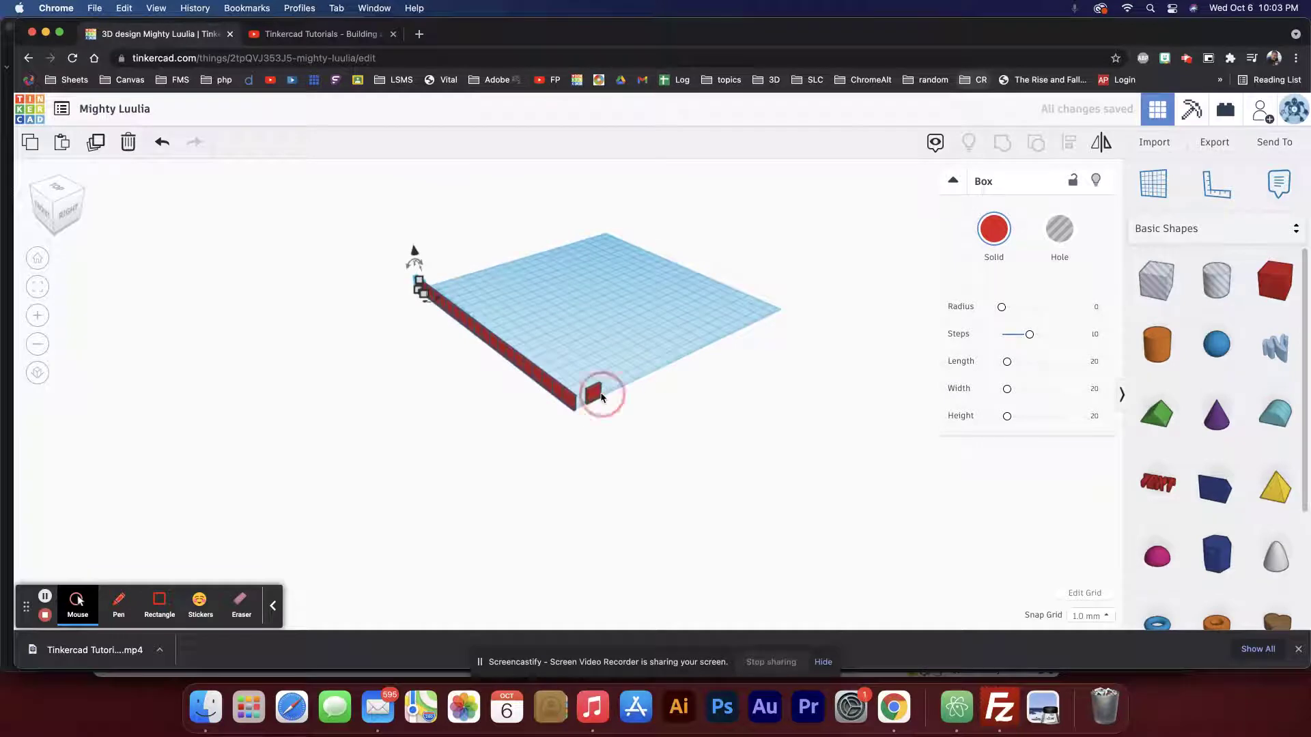
pyautogui.click(595, 394)
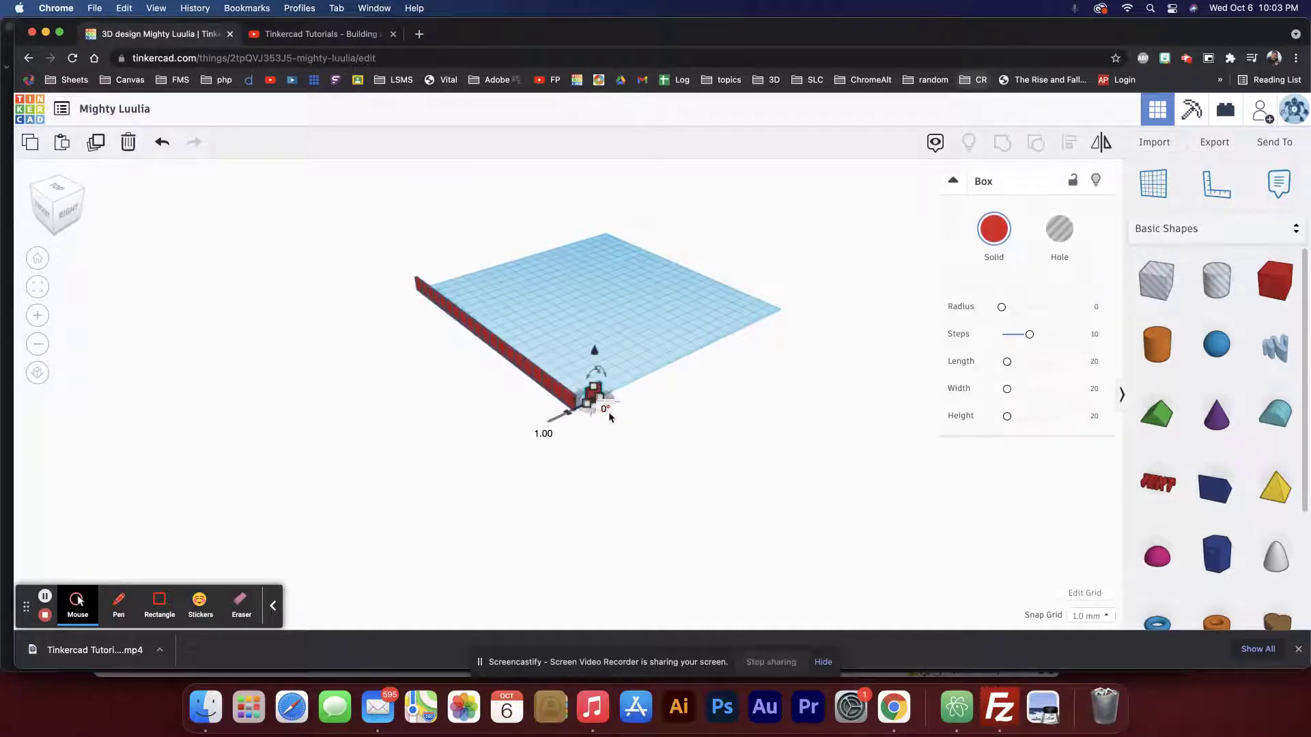
pyautogui.press('f')
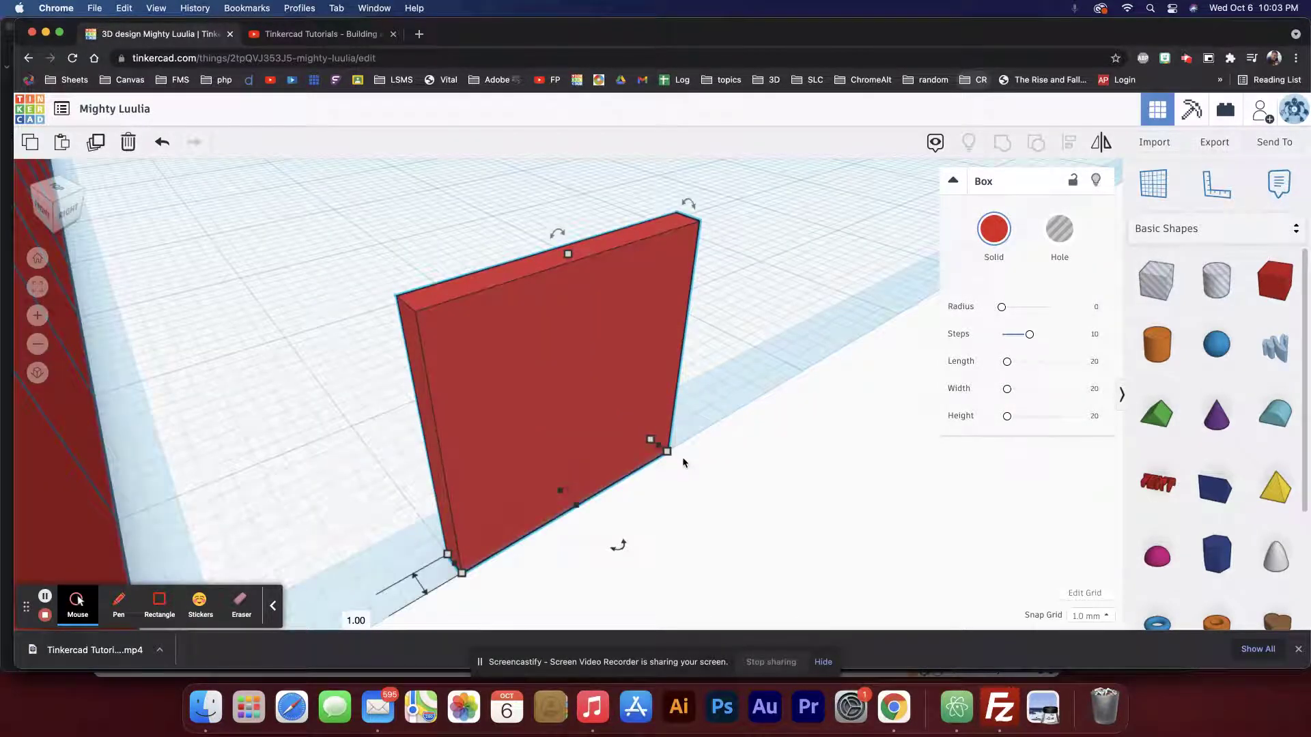
pyautogui.press('super+d')
pyautogui.press('Right')
pyautogui.press('Right')
pyautogui.press('Right')
pyautogui.press('Right')
pyautogui.press('Right')
pyautogui.press('Right')
pyautogui.press('Right')
pyautogui.press('Right')
pyautogui.press('Right')
pyautogui.press('Right')
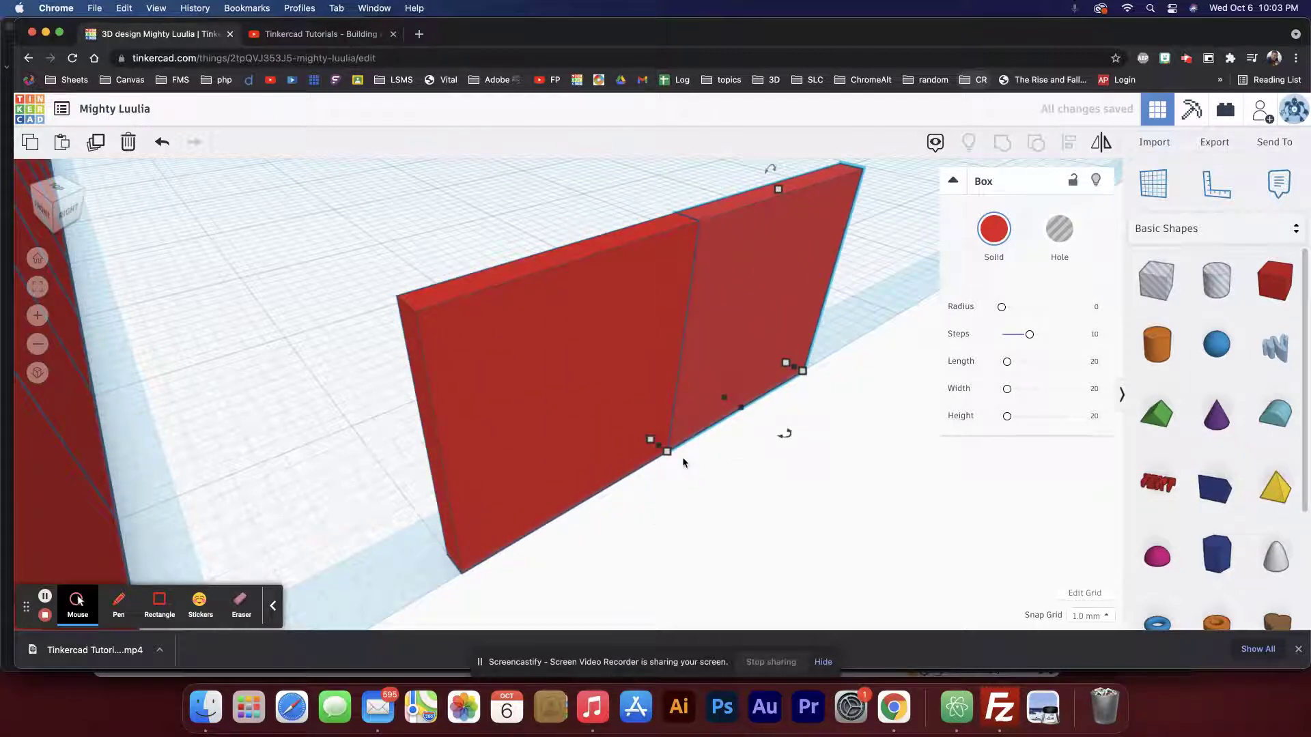
# Step: Repeat the offset duplication of the side panel until the row reaches the far end of the workplane's right edge
pyautogui.press('super+d')
pyautogui.press('super+d')
pyautogui.scroll(-3, 683, 458)
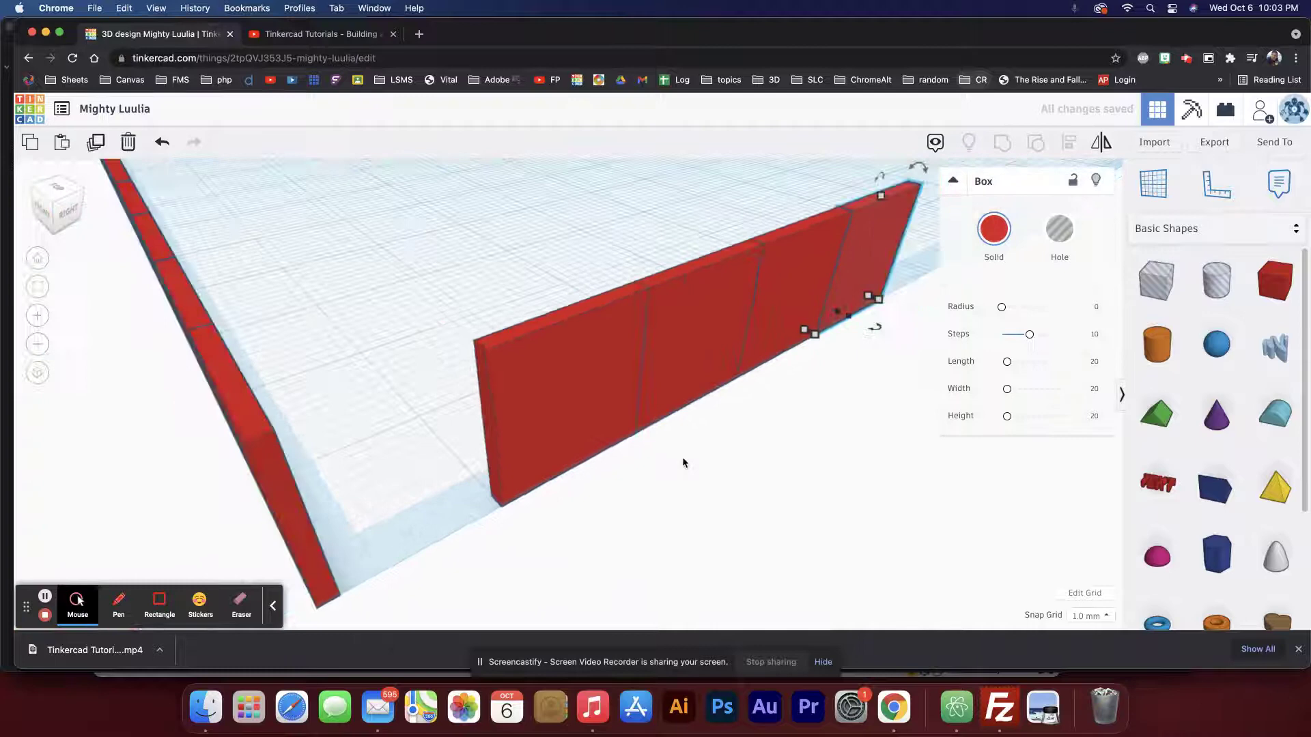
pyautogui.scroll(-2, 682, 463)
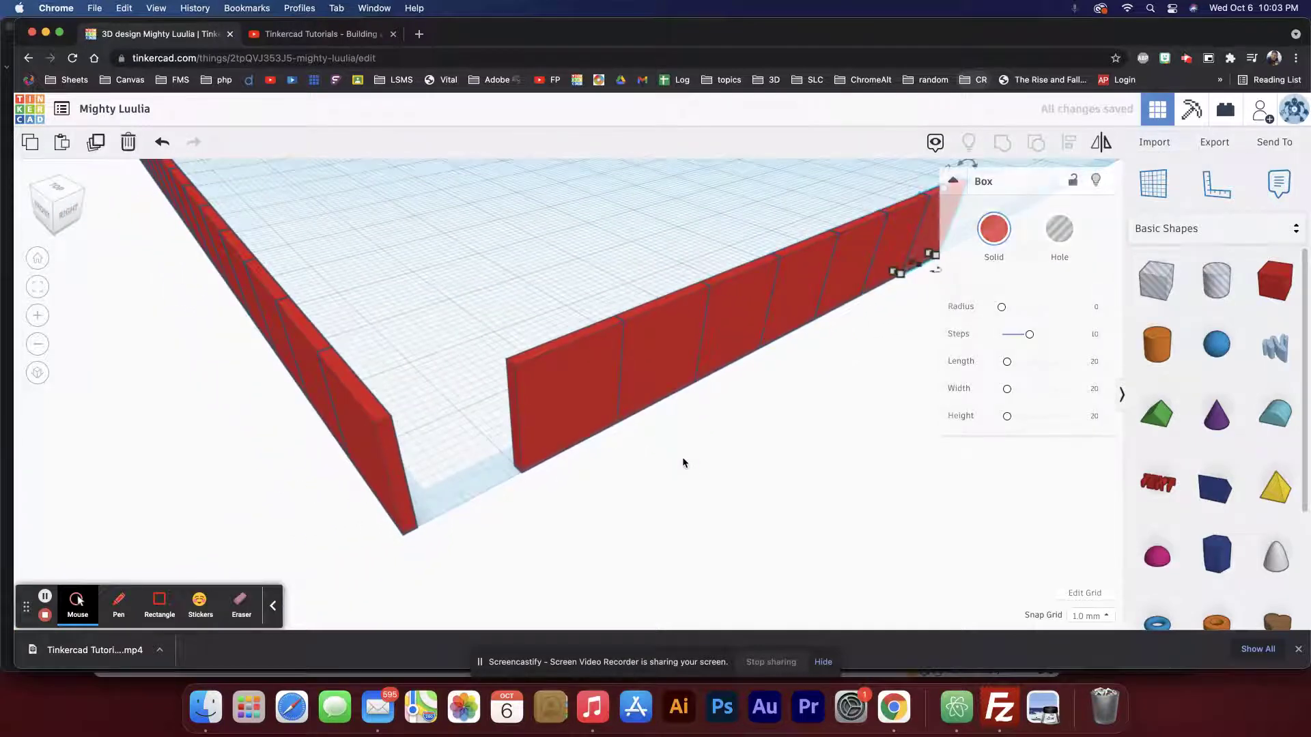
pyautogui.scroll(-5, 682, 462)
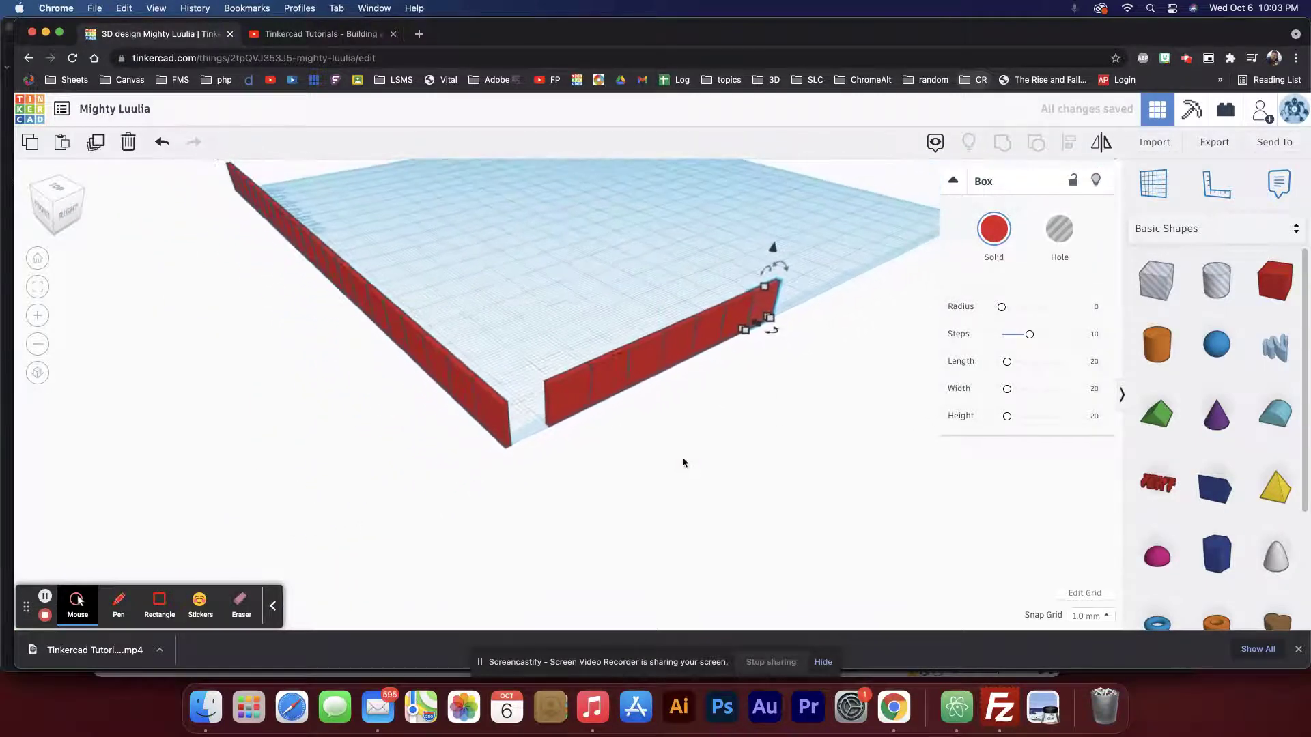
pyautogui.press('super+d')
pyautogui.press('super+d')
pyautogui.press('super+d')
pyautogui.press('super+d')
pyautogui.press('super+d')
pyautogui.press('super+d')
pyautogui.press('super+d')
pyautogui.press('super+d')
pyautogui.press('super+d')
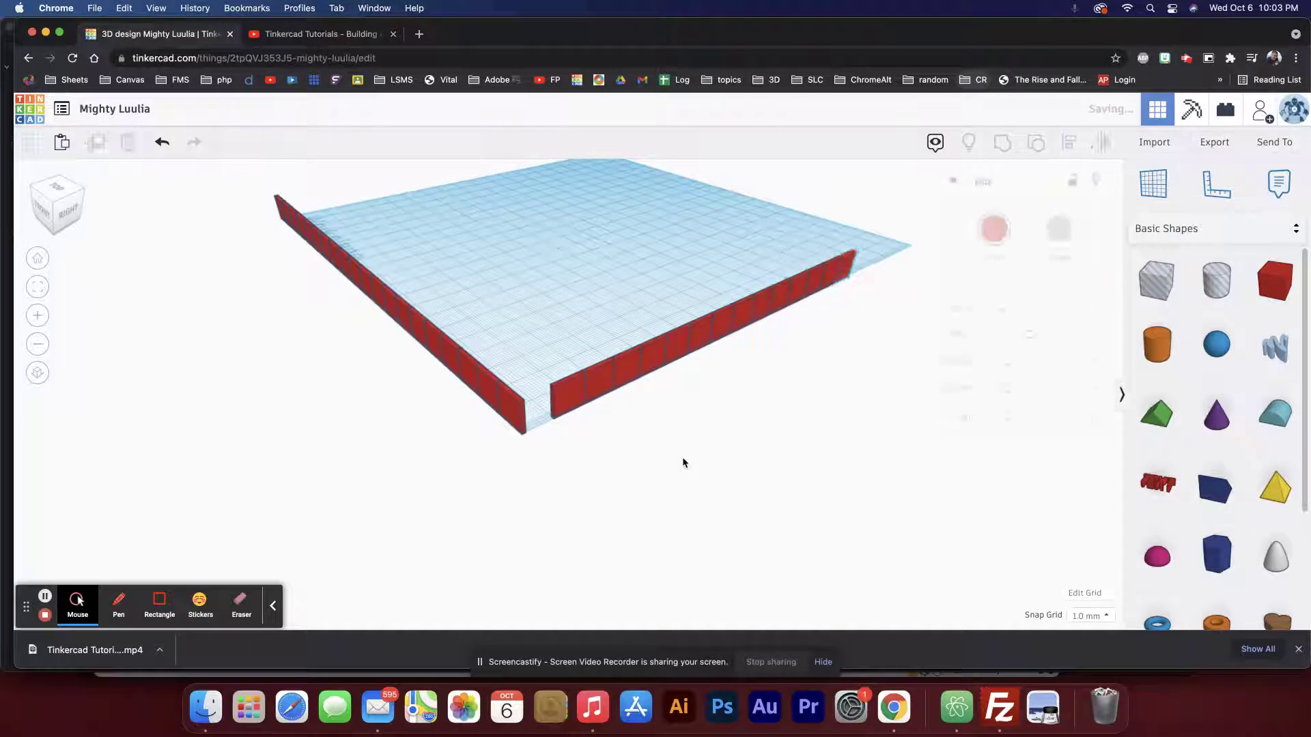
pyautogui.hotkey('ctrl', 'd')
pyautogui.hotkey('ctrl', 'd')
pyautogui.hotkey('ctrl', 'd')
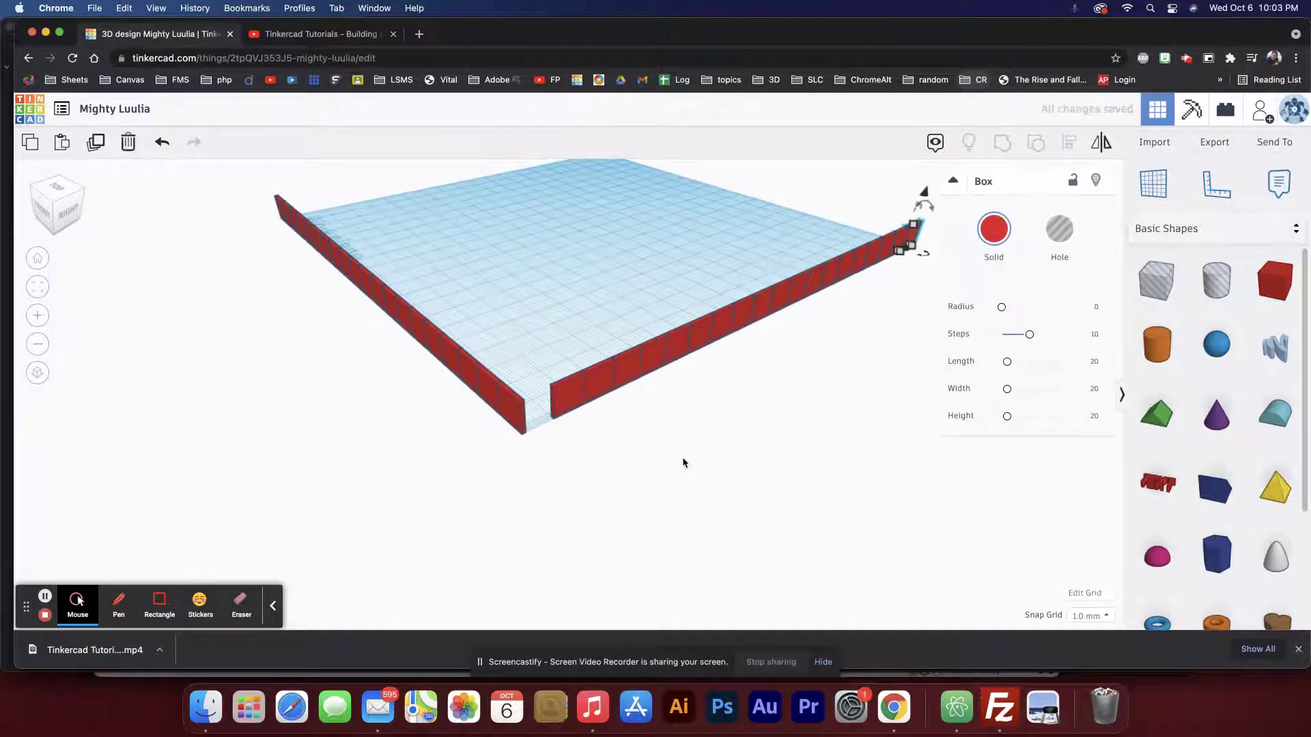
pyautogui.moveTo(256, 288); pyautogui.dragTo(421, 300, button='right')
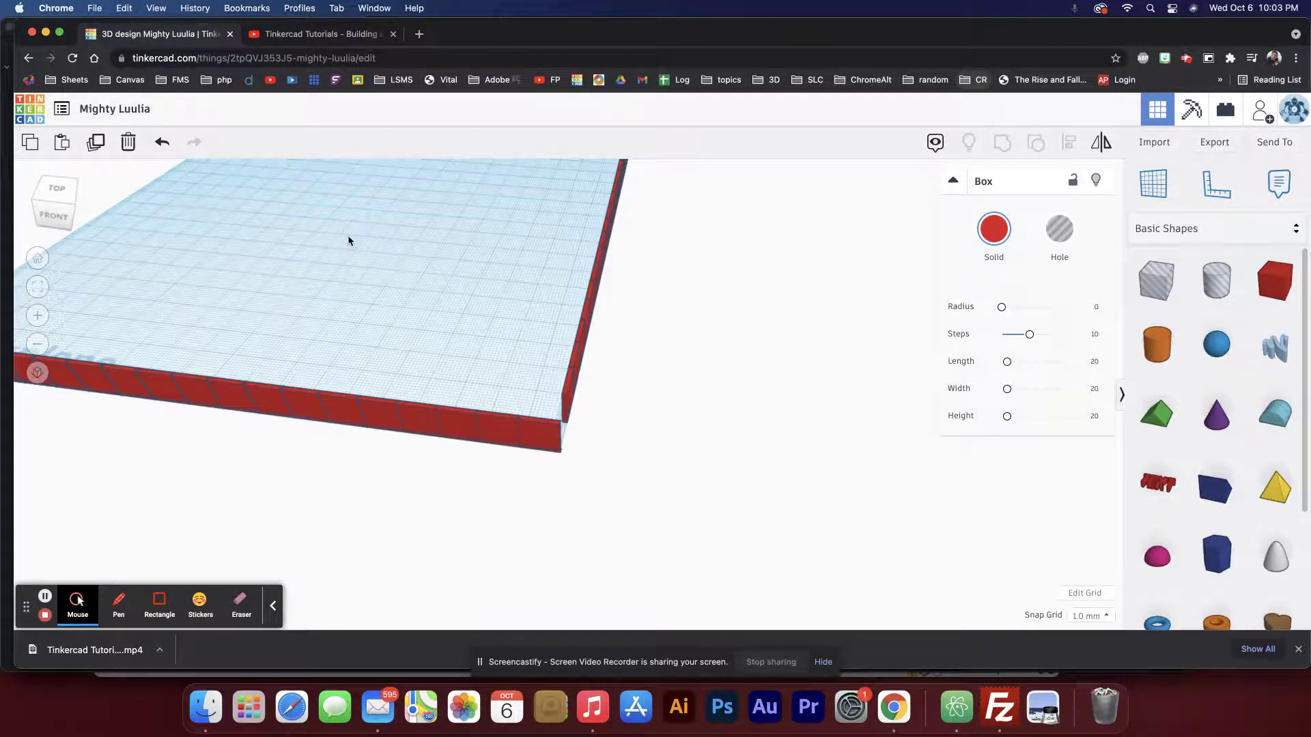
# Step: Duplicate the entire front wall and shift the copy across the workplane to its back edge
pyautogui.press('f')
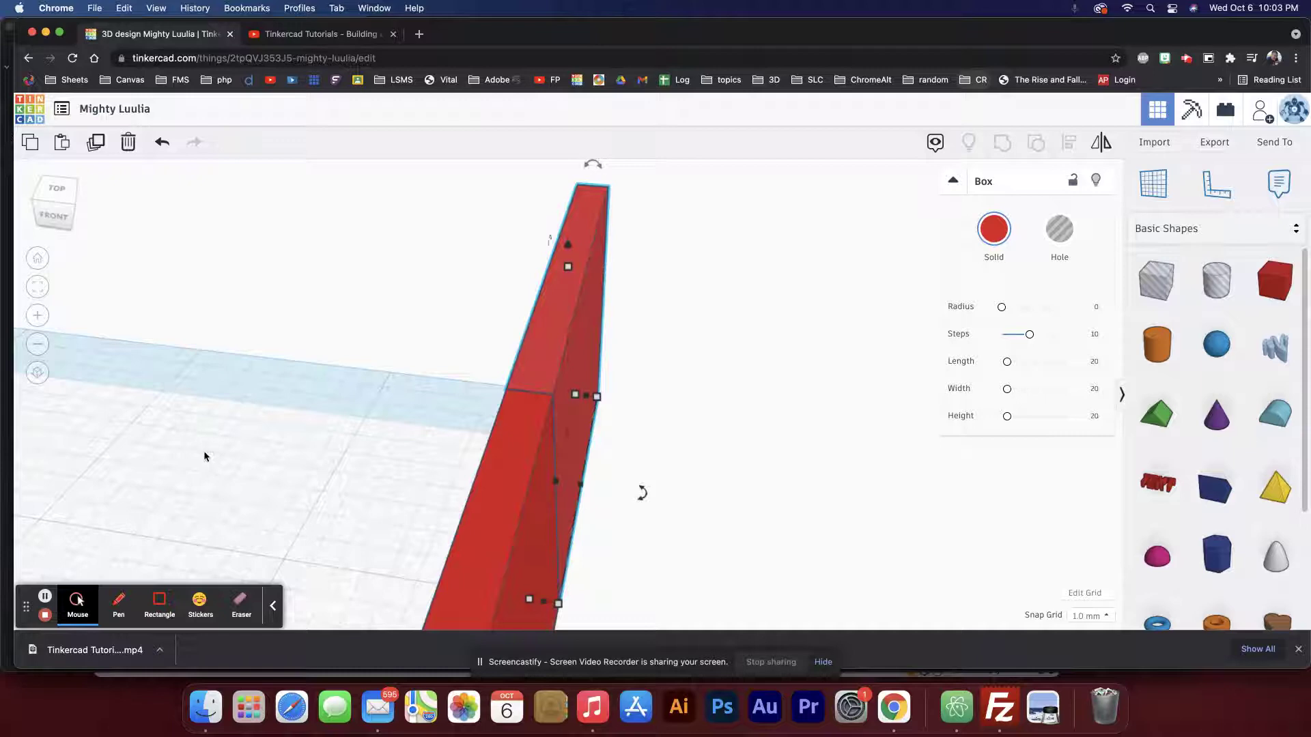
pyautogui.scroll(-6, 204, 456)
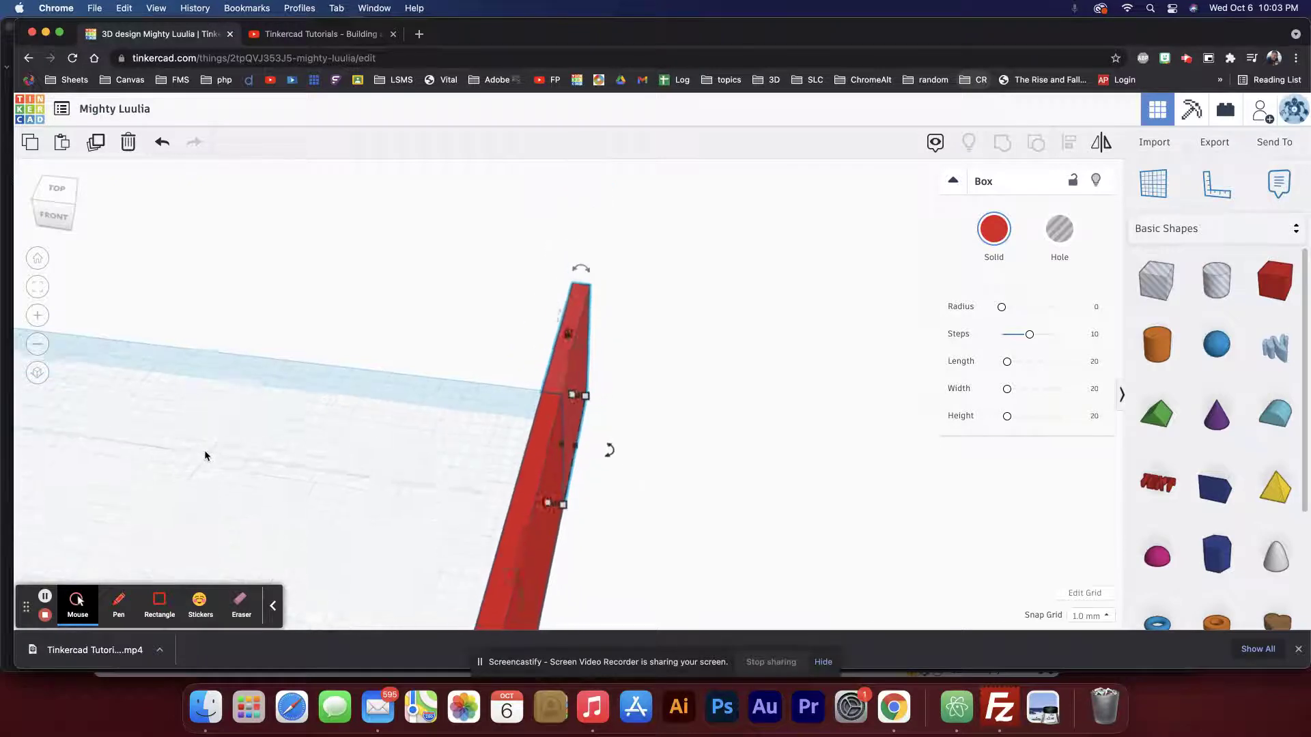
pyautogui.click(267, 497)
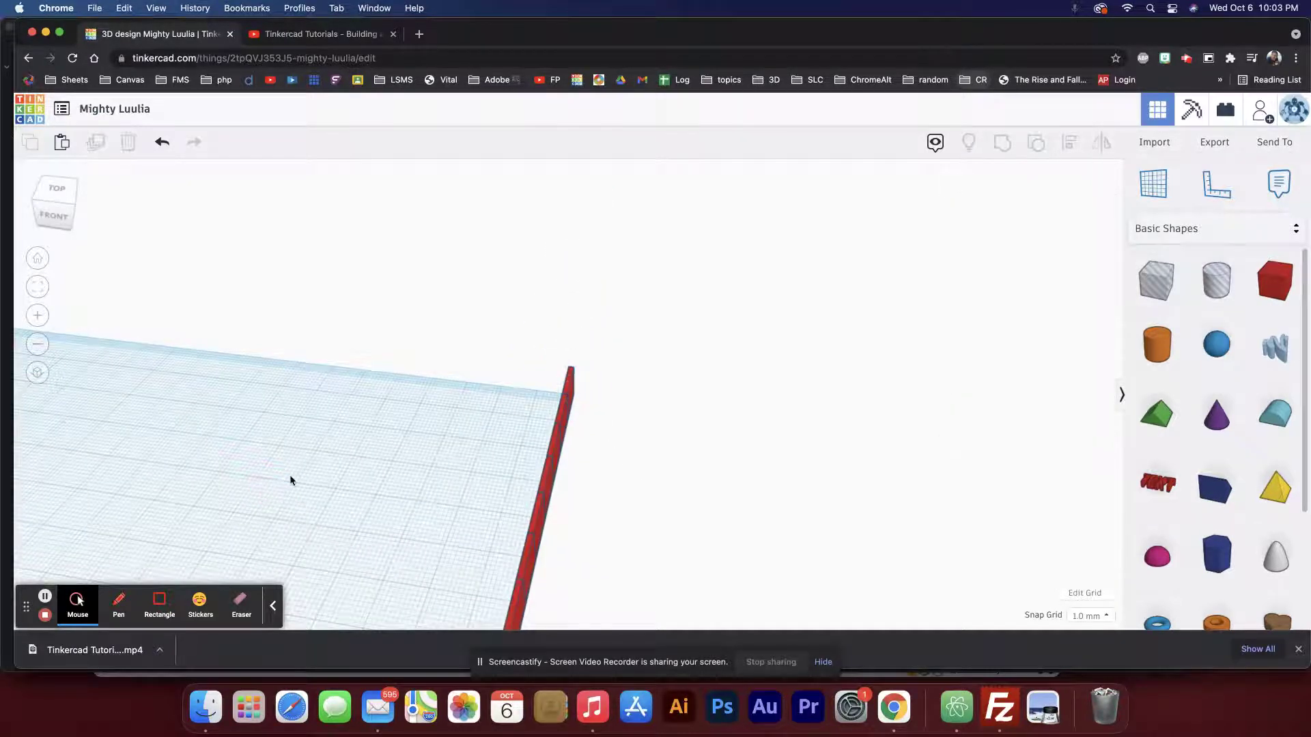
pyautogui.scroll(-5, 277, 470)
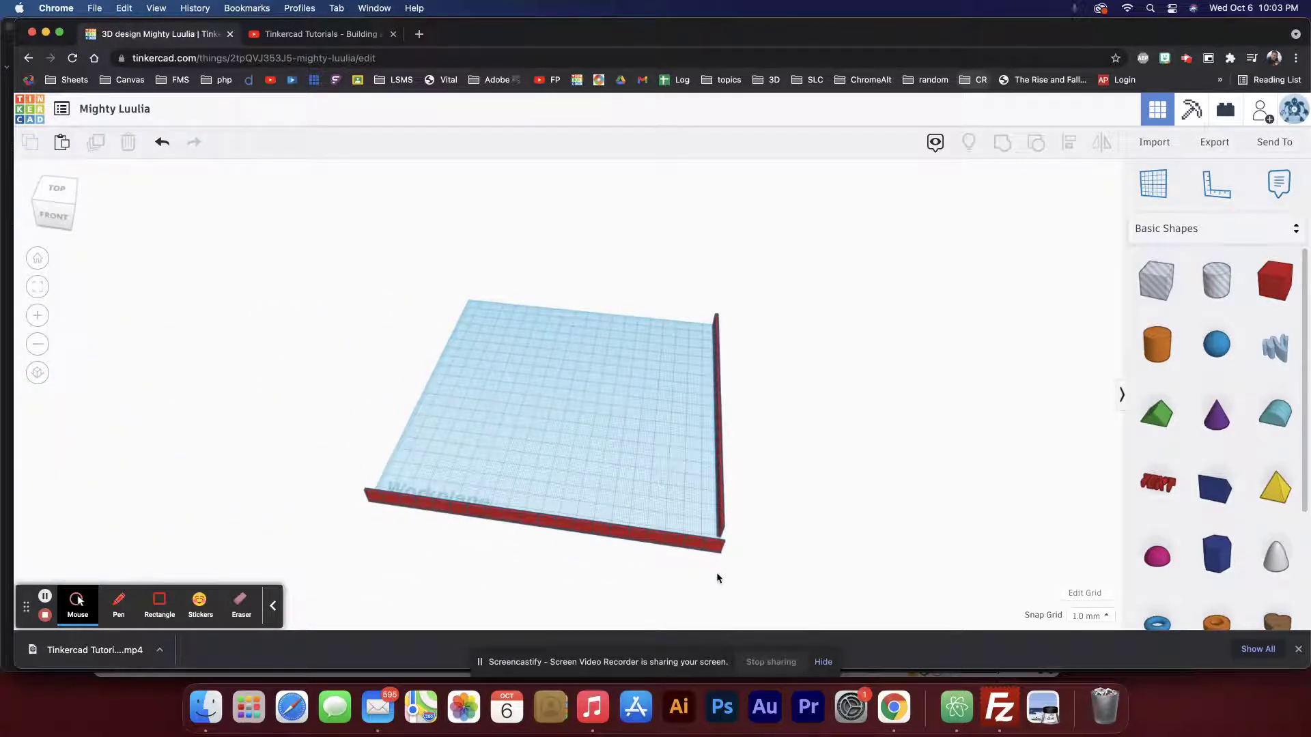
pyautogui.moveTo(715, 577); pyautogui.dragTo(766, 549, button='right')
pyautogui.moveTo(767, 538); pyautogui.dragTo(362, 528)
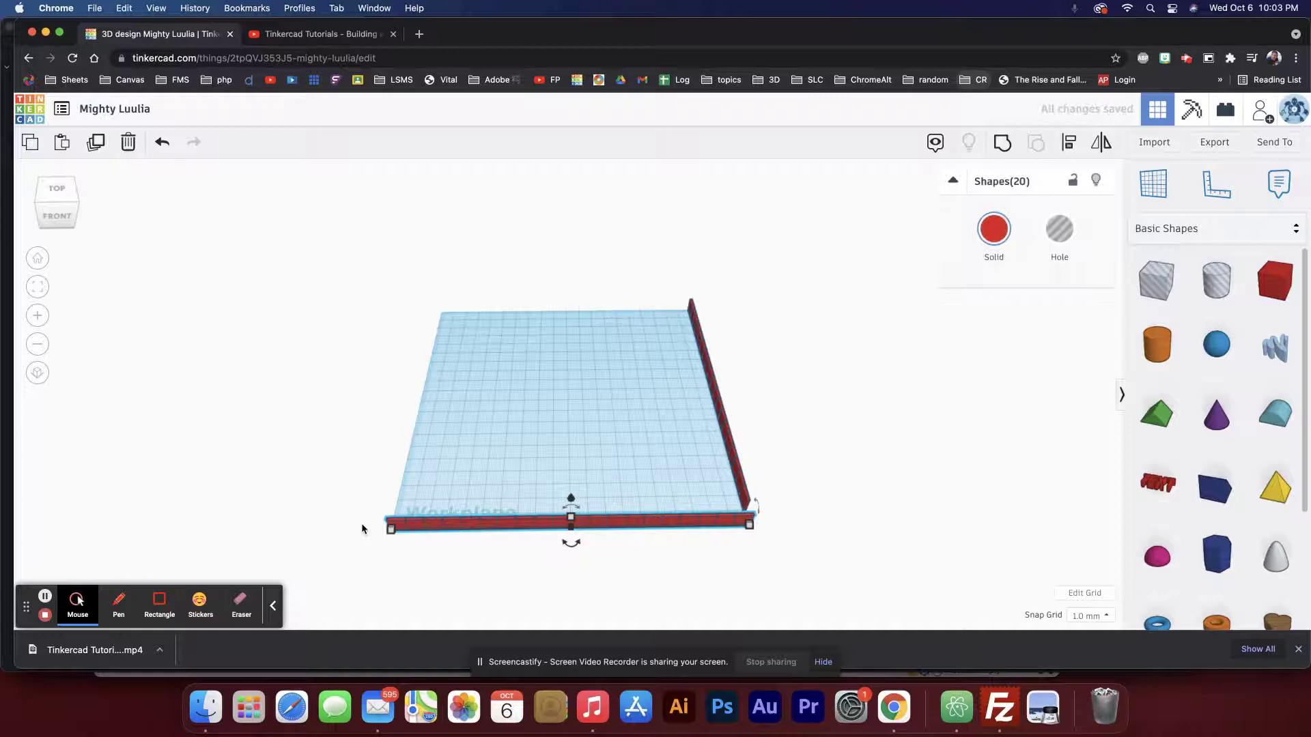
pyautogui.press('super+d')
pyautogui.press('Up')
pyautogui.press('Up')
pyautogui.press('Up')
pyautogui.press('Up')
pyautogui.press('Up')
pyautogui.press('Up')
pyautogui.press('Up')
pyautogui.press('Up')
pyautogui.press('Up')
pyautogui.press('Up')
pyautogui.press('Up')
pyautogui.press('Up')
pyautogui.press('Up')
pyautogui.press('Up')
pyautogui.press('Up')
pyautogui.press('Up')
pyautogui.press('Up')
pyautogui.press('Up')
pyautogui.press('Up')
pyautogui.press('Up')
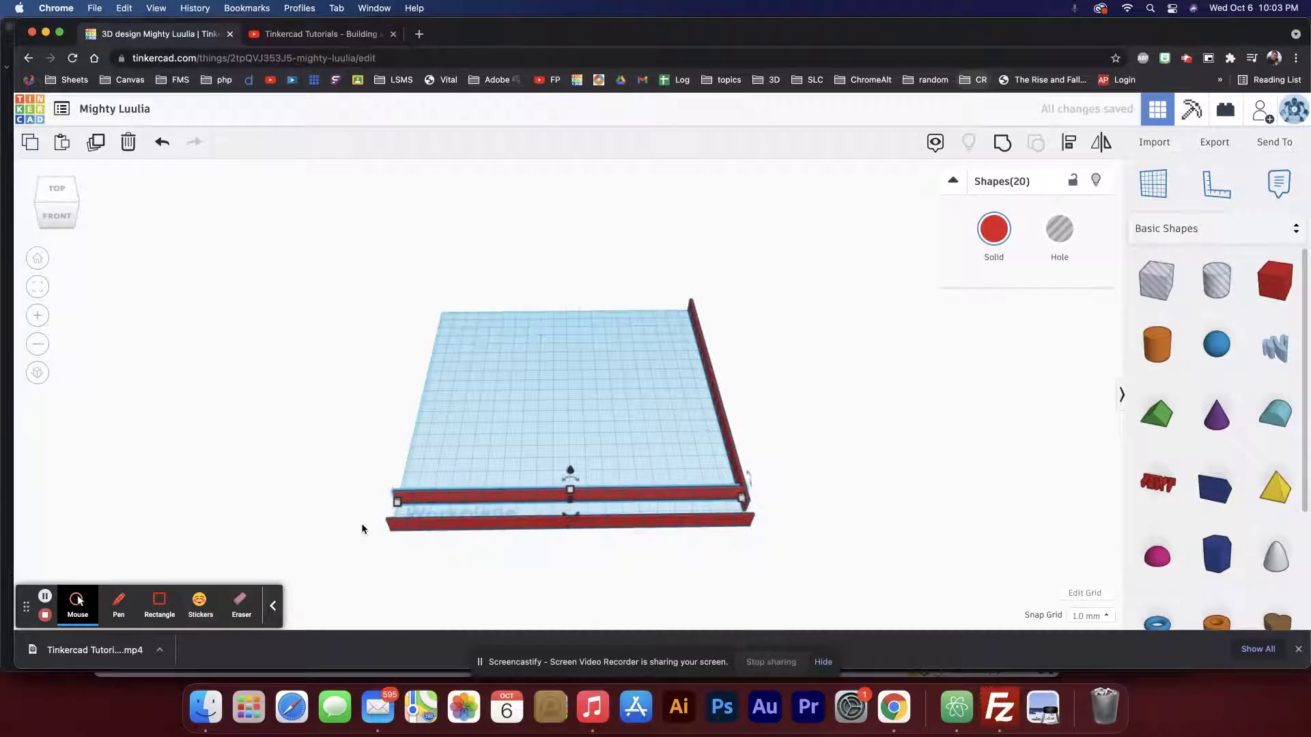
pyautogui.press('Up')
pyautogui.press('Up')
pyautogui.press('Up')
pyautogui.press('Up')
pyautogui.press('Up')
pyautogui.press('Up')
pyautogui.press('Up')
pyautogui.press('Up')
pyautogui.press('Up')
pyautogui.press('Up')
pyautogui.press('Up')
pyautogui.press('Up')
pyautogui.press('Up')
pyautogui.press('Up')
pyautogui.press('Up')
pyautogui.press('Up')
pyautogui.press('Up')
pyautogui.press('Up')
pyautogui.press('Up')
pyautogui.press('Up')
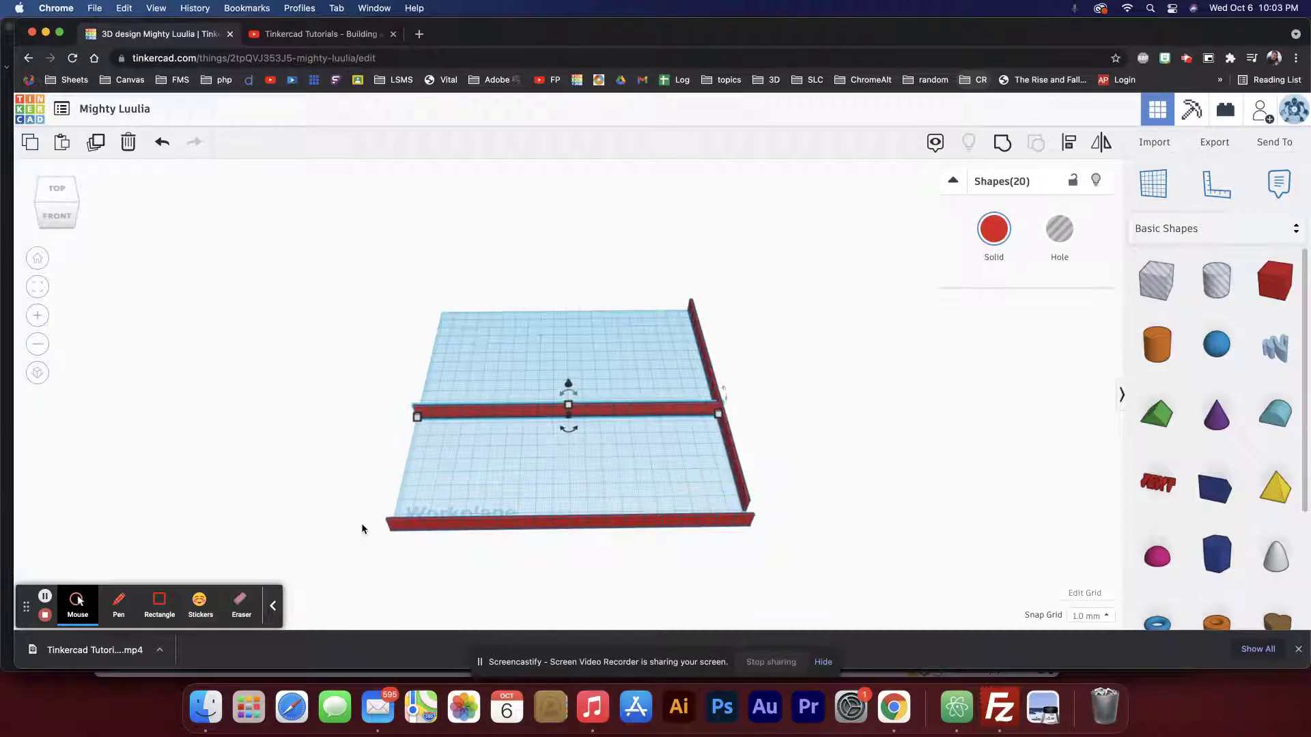
pyautogui.press('Up')
pyautogui.press('Up')
pyautogui.press('Up')
pyautogui.press('Up')
pyautogui.press('Up')
pyautogui.press('Up')
pyautogui.press('Up')
pyautogui.press('Up')
pyautogui.press('Up')
pyautogui.press('Up')
pyautogui.press('Up')
pyautogui.press('Up')
pyautogui.press('Up')
pyautogui.press('Up')
pyautogui.press('Up')
pyautogui.press('Up')
pyautogui.press('Up')
pyautogui.press('Up')
pyautogui.press('Up')
pyautogui.press('Up')
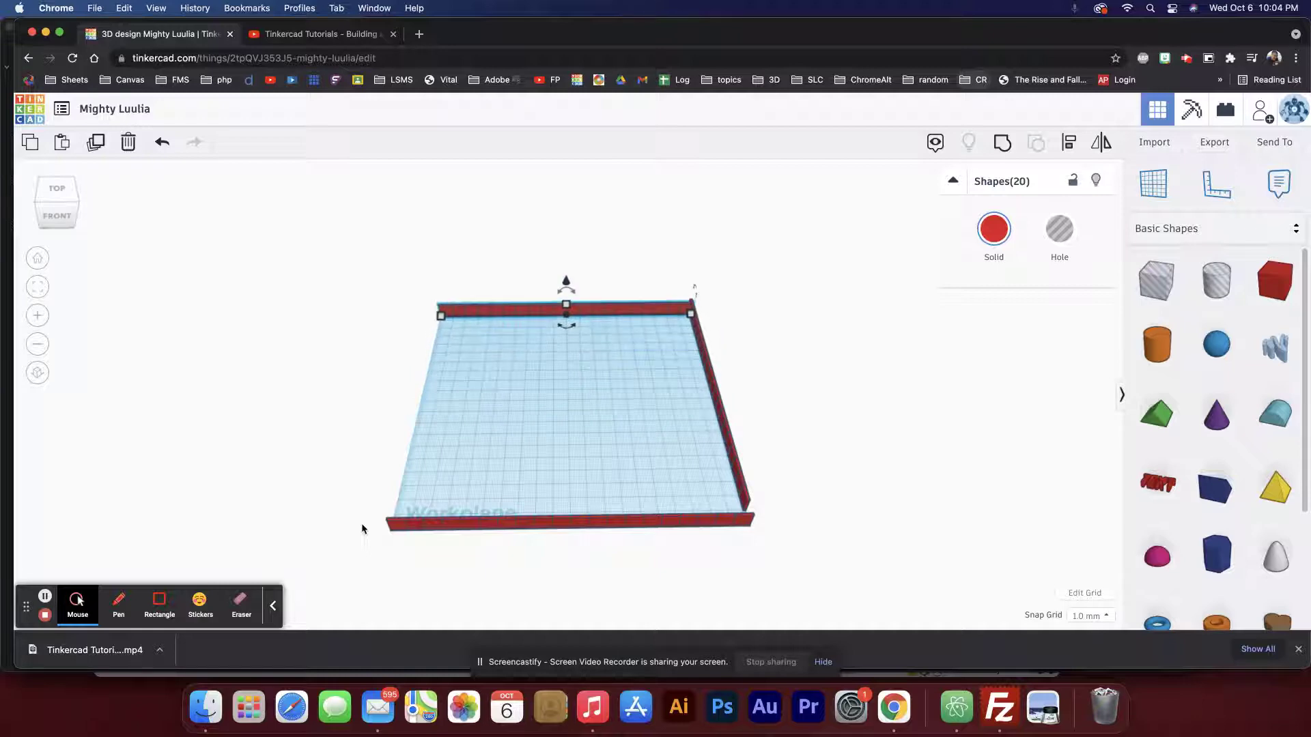
pyautogui.press('Up')
pyautogui.press('Up')
pyautogui.press('Up')
# Step: Nudge the back wall in small increments until it sits flush on the workplane's edge and meets the right wall's end
pyautogui.scroll(3, 361, 529)
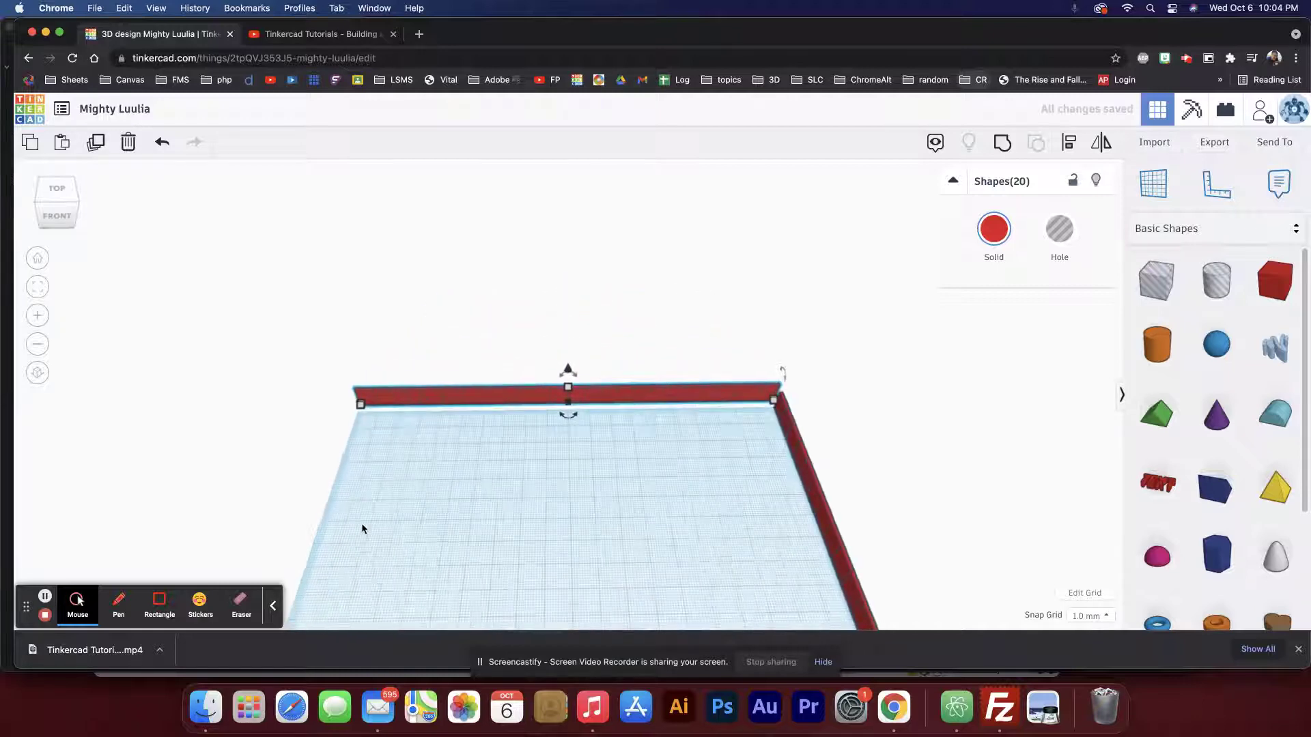
pyautogui.press('Down')
pyautogui.press('Down')
pyautogui.press('Down')
pyautogui.press('Down')
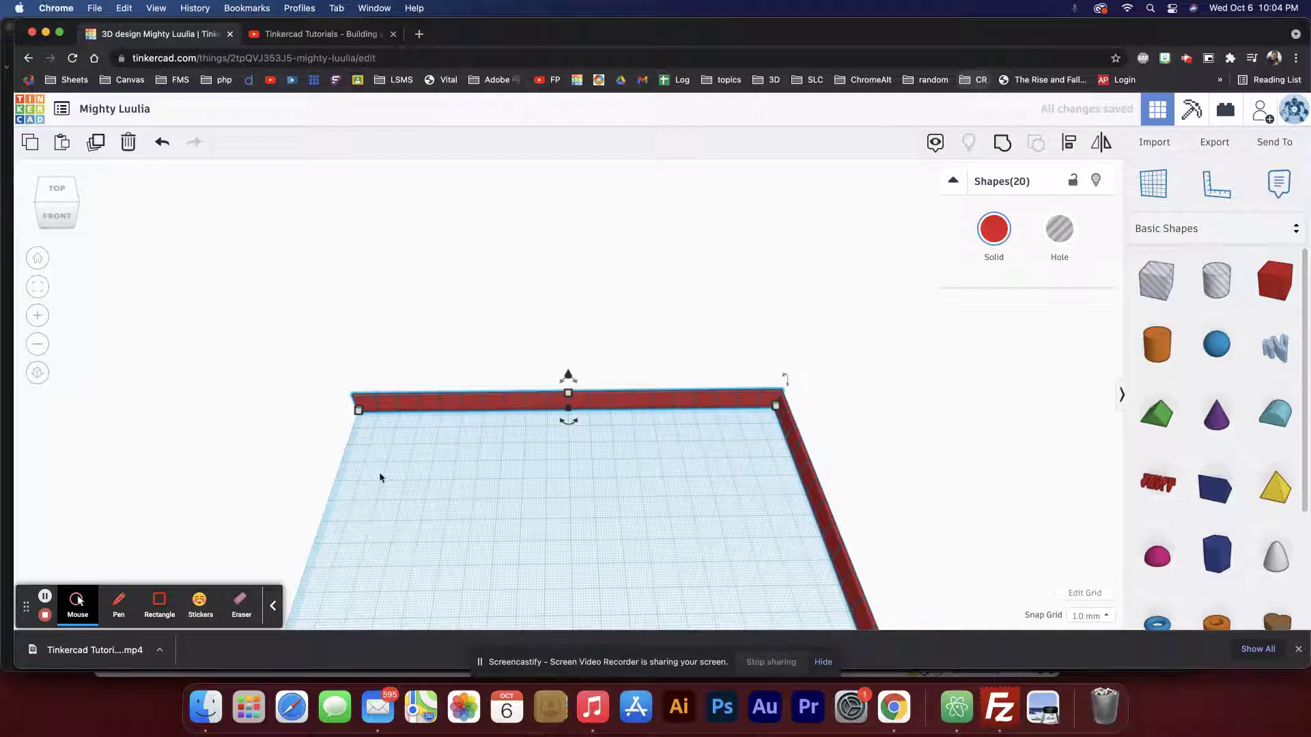
pyautogui.moveTo(380, 477); pyautogui.dragTo(719, 489, button='right')
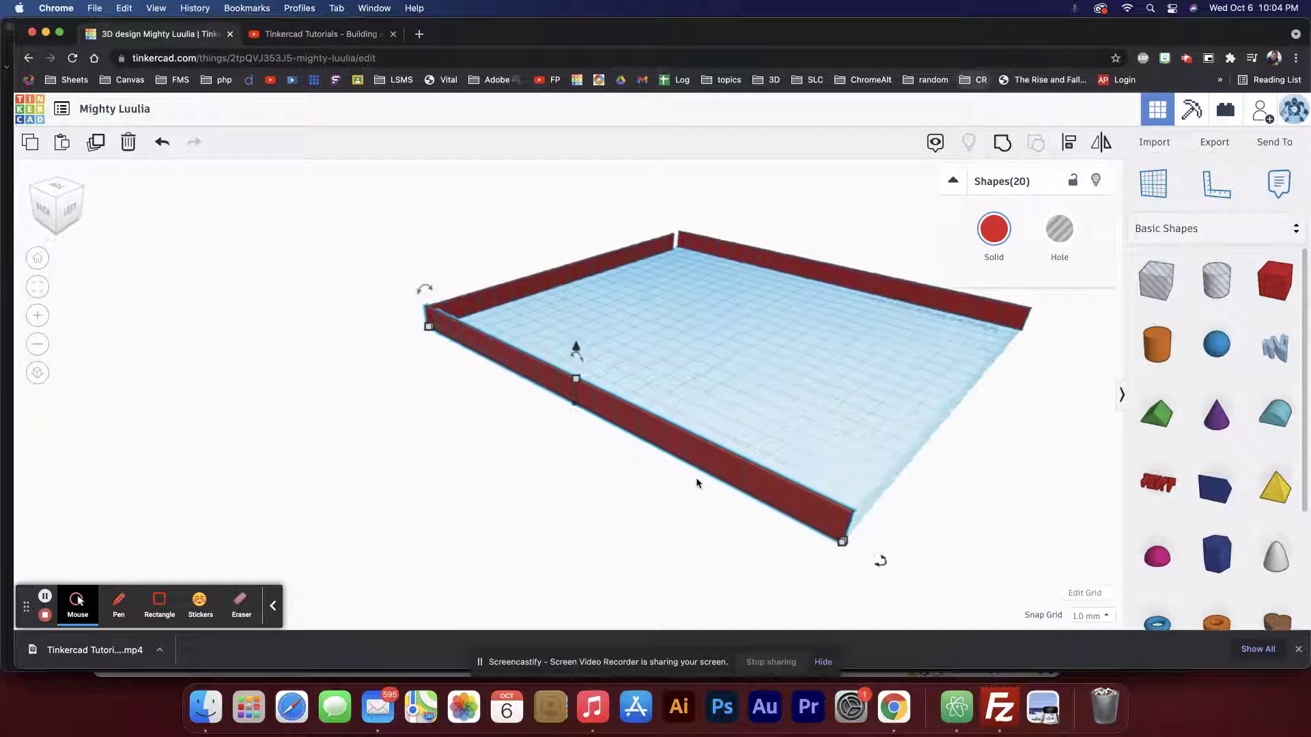
pyautogui.scroll(5, 696, 483)
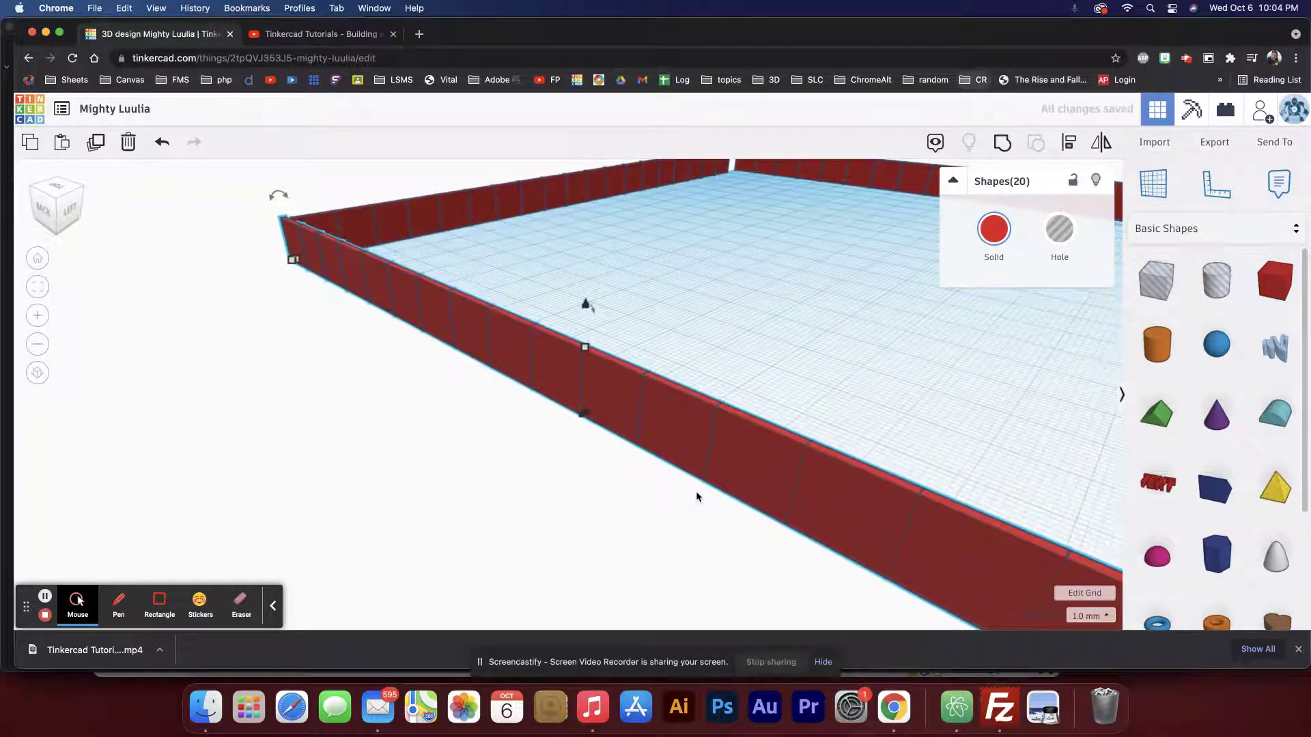
pyautogui.press('super+z')
pyautogui.press('super+z')
pyautogui.press('super+z')
pyautogui.press('super+z')
pyautogui.press('super+z')
pyautogui.press('super+z')
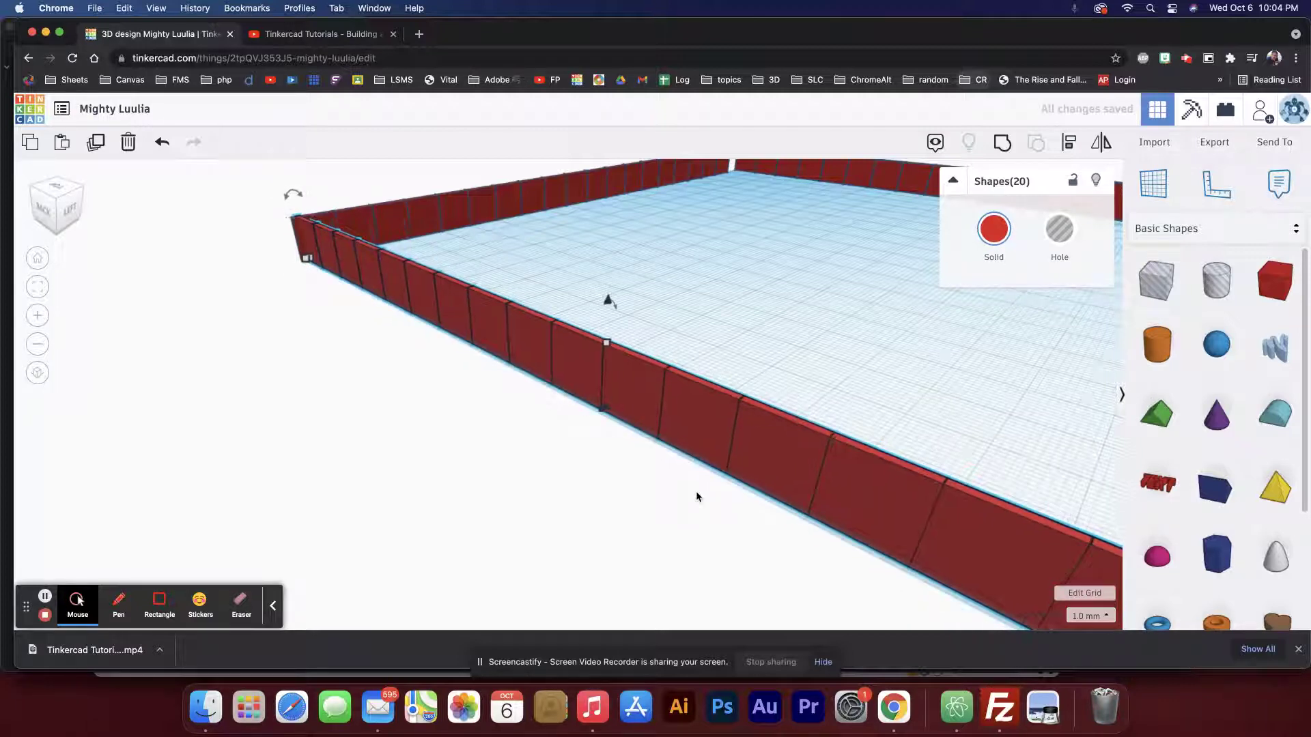
pyautogui.press('Down')
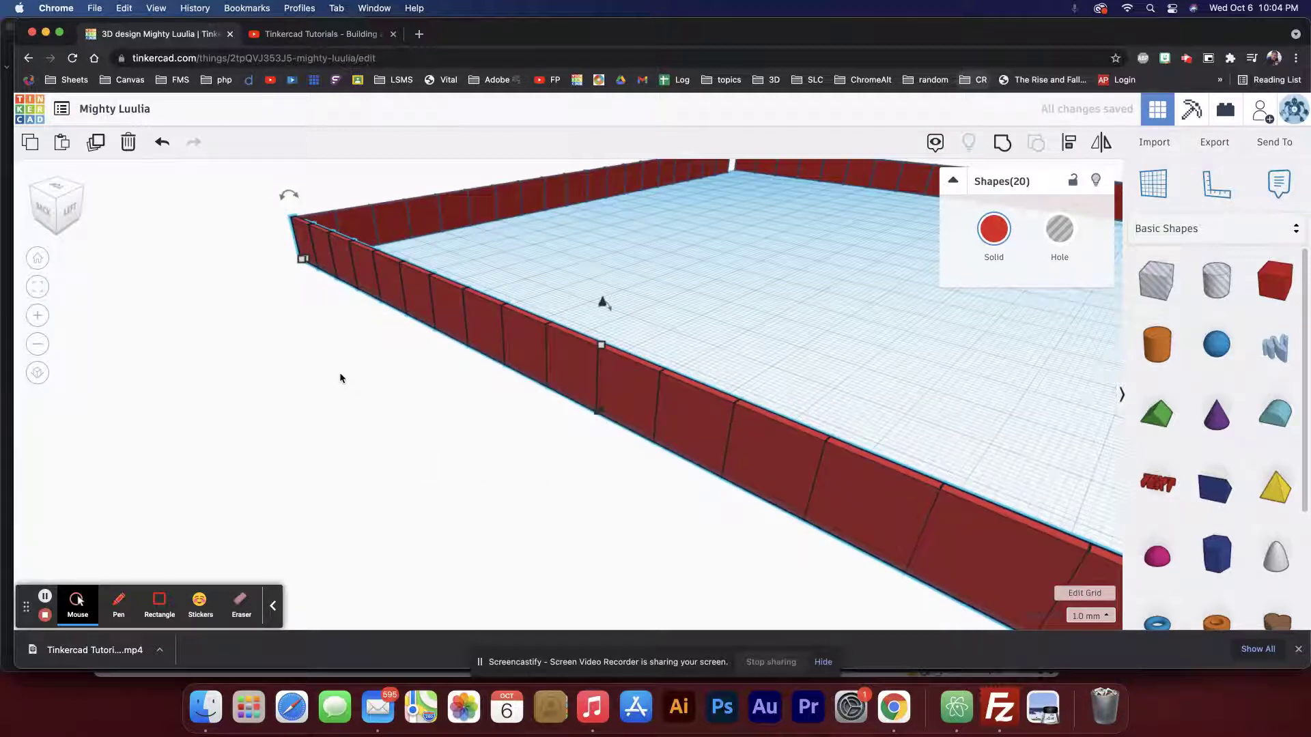
pyautogui.moveTo(514, 440); pyautogui.dragTo(576, 470, button='right')
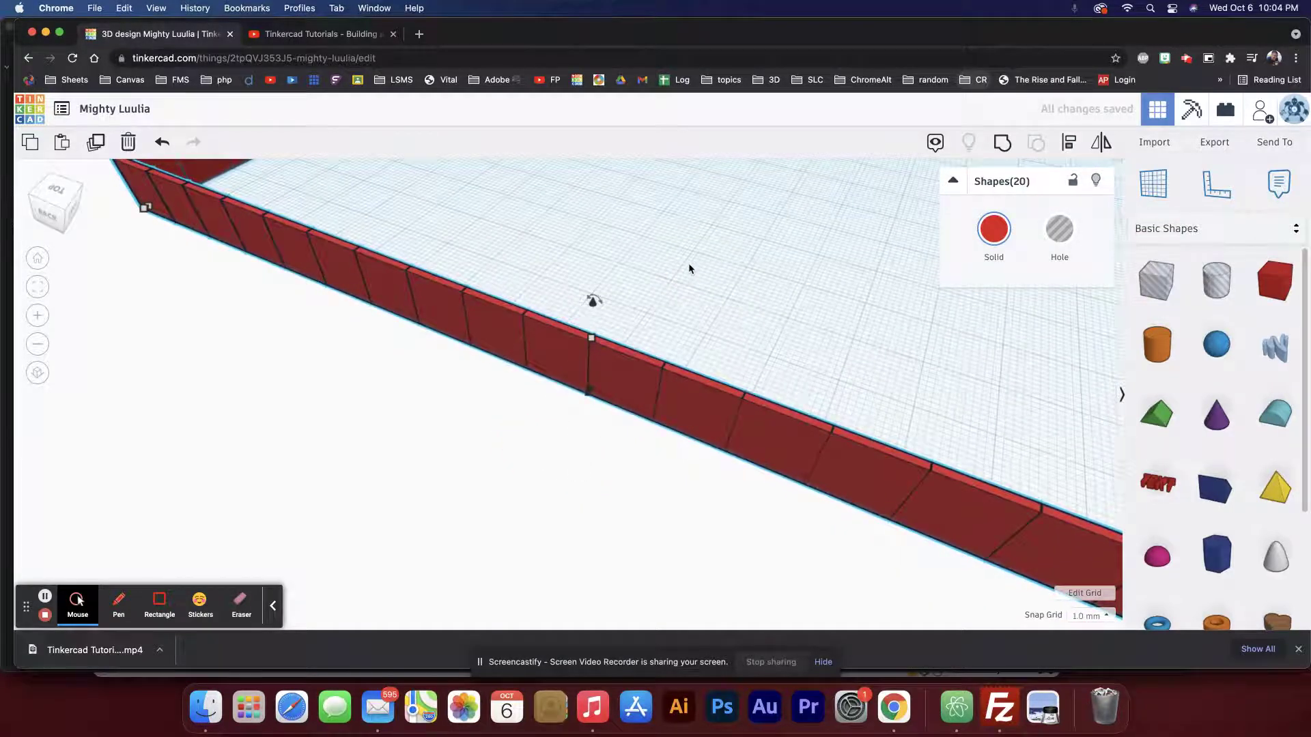
pyautogui.click(673, 226)
# Step: Duplicate the entire right wall and shift the copy across the workplane to the left edge
pyautogui.press('f')
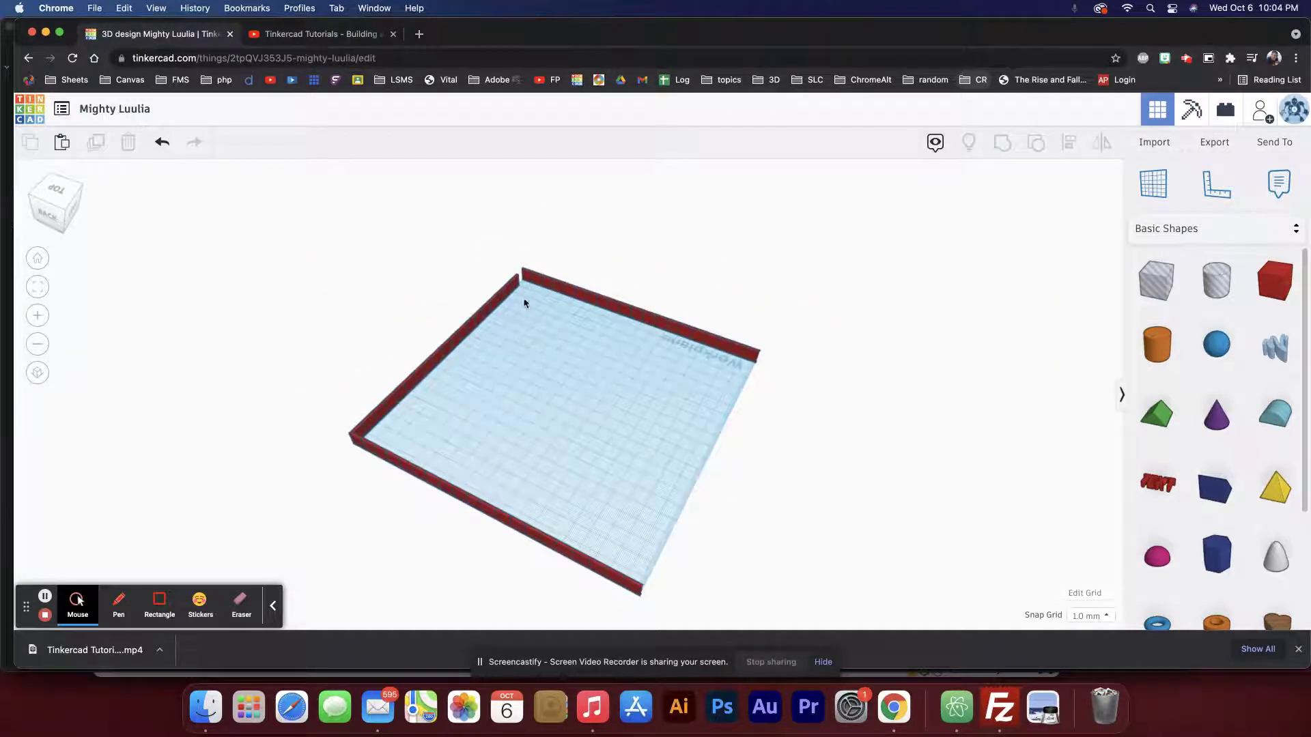
pyautogui.moveTo(525, 303); pyautogui.dragTo(661, 289, button='right')
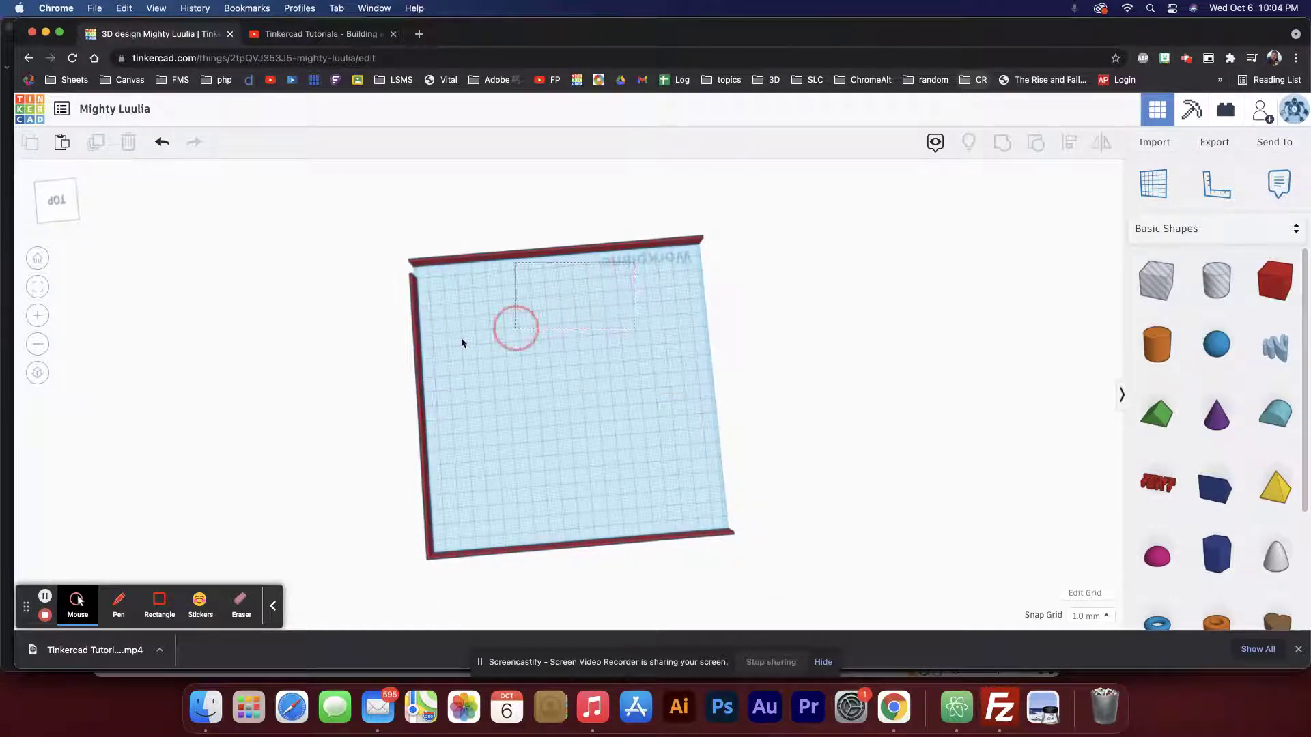
pyautogui.moveTo(462, 342); pyautogui.dragTo(367, 369)
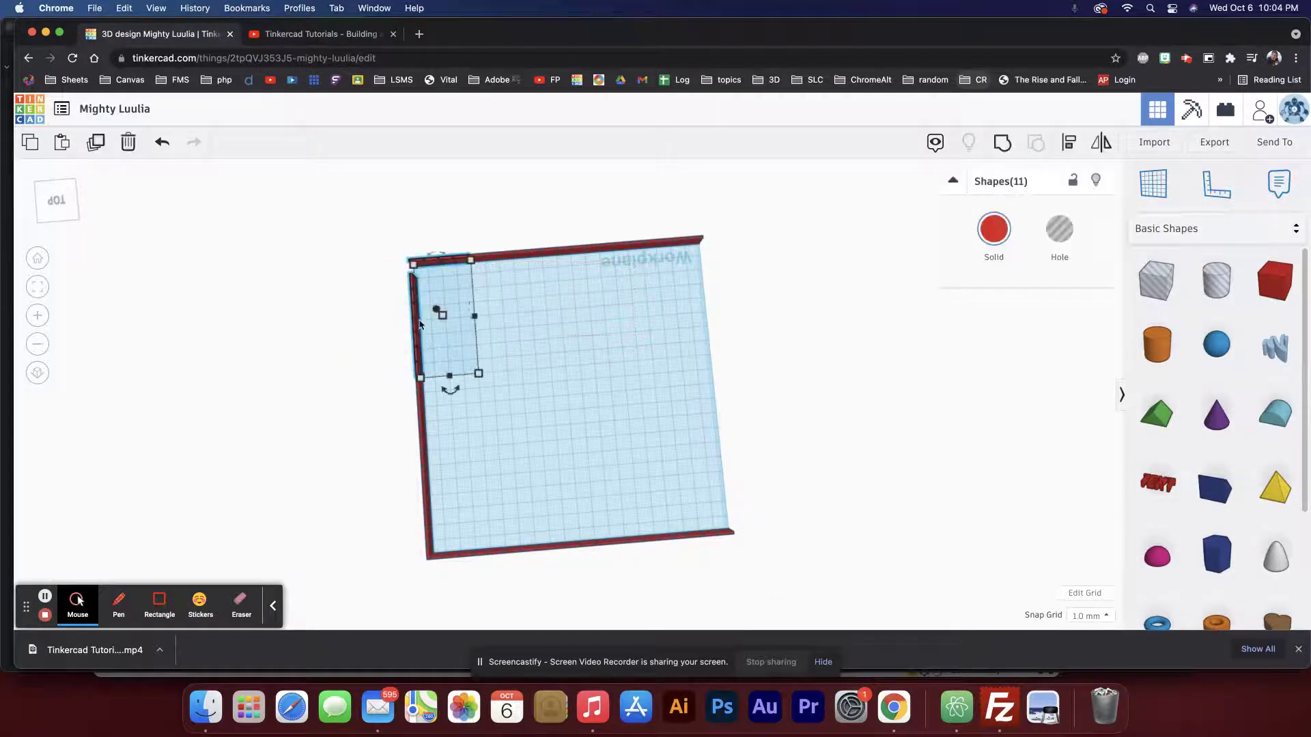
pyautogui.click(389, 277)
pyautogui.moveTo(393, 276); pyautogui.dragTo(438, 548)
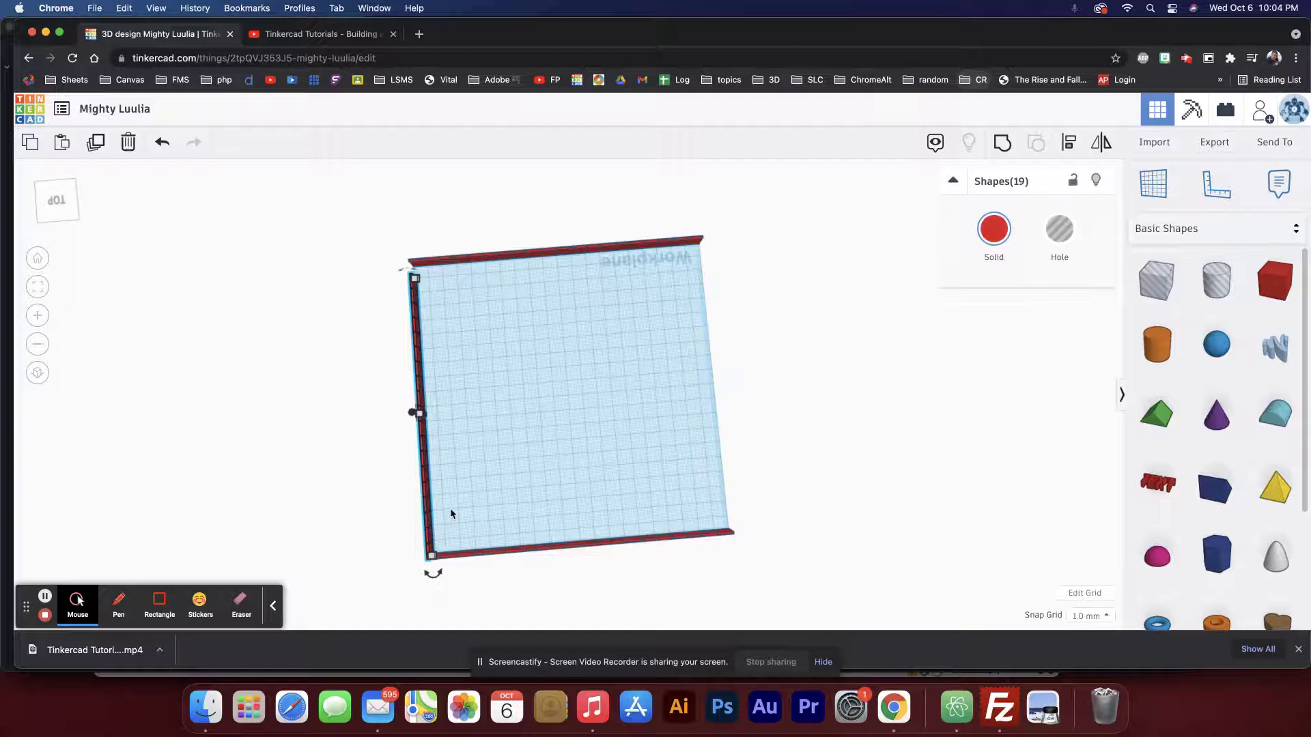
pyautogui.press('Right')
pyautogui.press('Right')
pyautogui.press('Right')
pyautogui.press('Right')
pyautogui.press('Right')
pyautogui.press('Right')
pyautogui.press('Right')
pyautogui.press('Right')
pyautogui.press('Right')
pyautogui.press('Right')
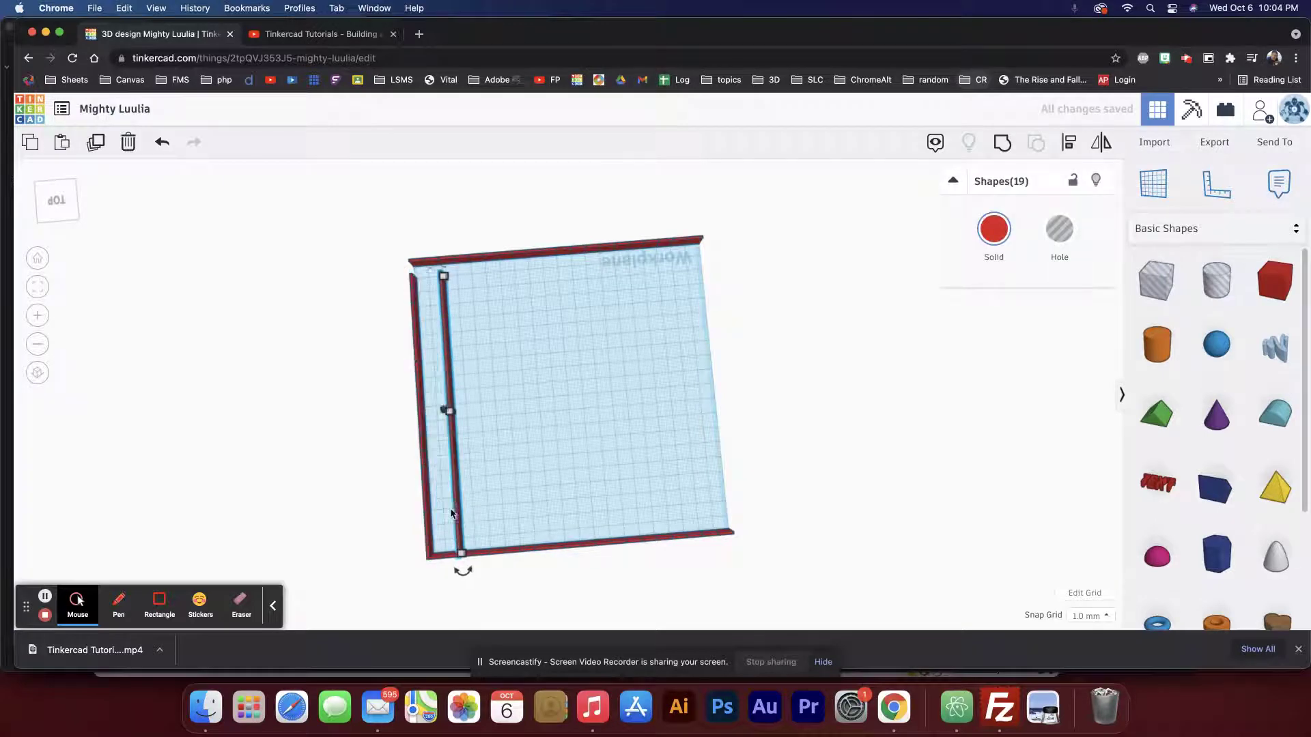
pyautogui.press('Right')
pyautogui.press('Right')
pyautogui.press('Right')
pyautogui.press('Right')
pyautogui.press('Right')
pyautogui.press('Right')
pyautogui.press('Right')
pyautogui.press('Right')
pyautogui.press('Right')
pyautogui.press('Right')
pyautogui.press('Right')
pyautogui.press('Right')
pyautogui.press('Right')
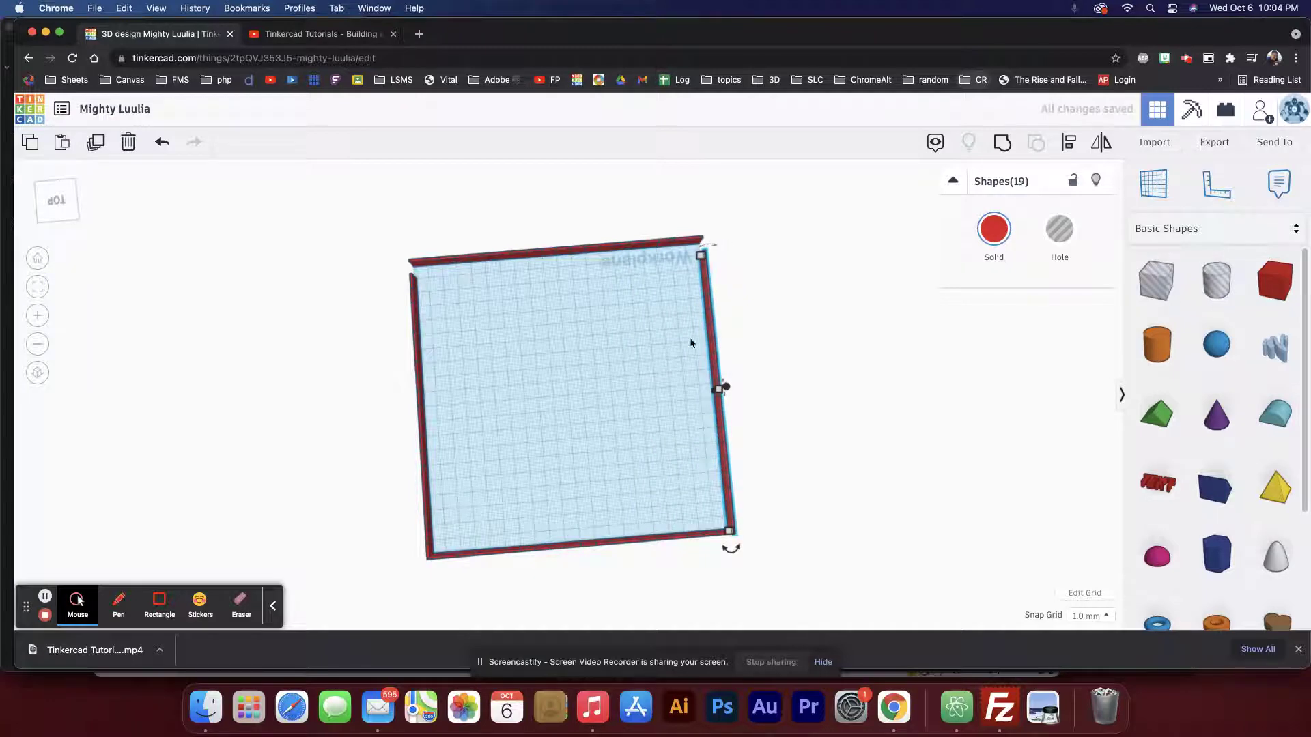
# Step: Nudge the left wall inward until it sits flush along the workplane's left edge
pyautogui.moveTo(747, 276); pyautogui.dragTo(530, 219, button='right')
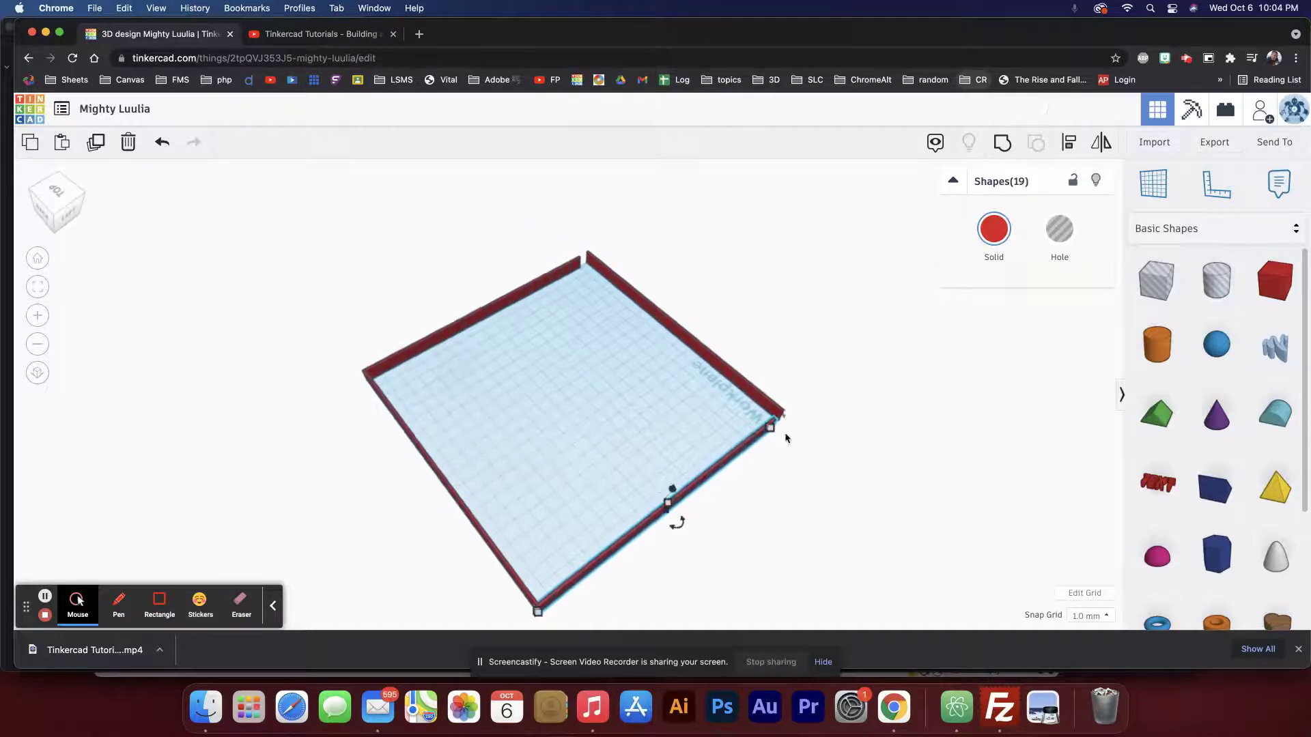
pyautogui.scroll(2, 779, 438)
pyautogui.scroll(4, 779, 439)
pyautogui.moveTo(848, 474); pyautogui.dragTo(506, 379, button='middle')
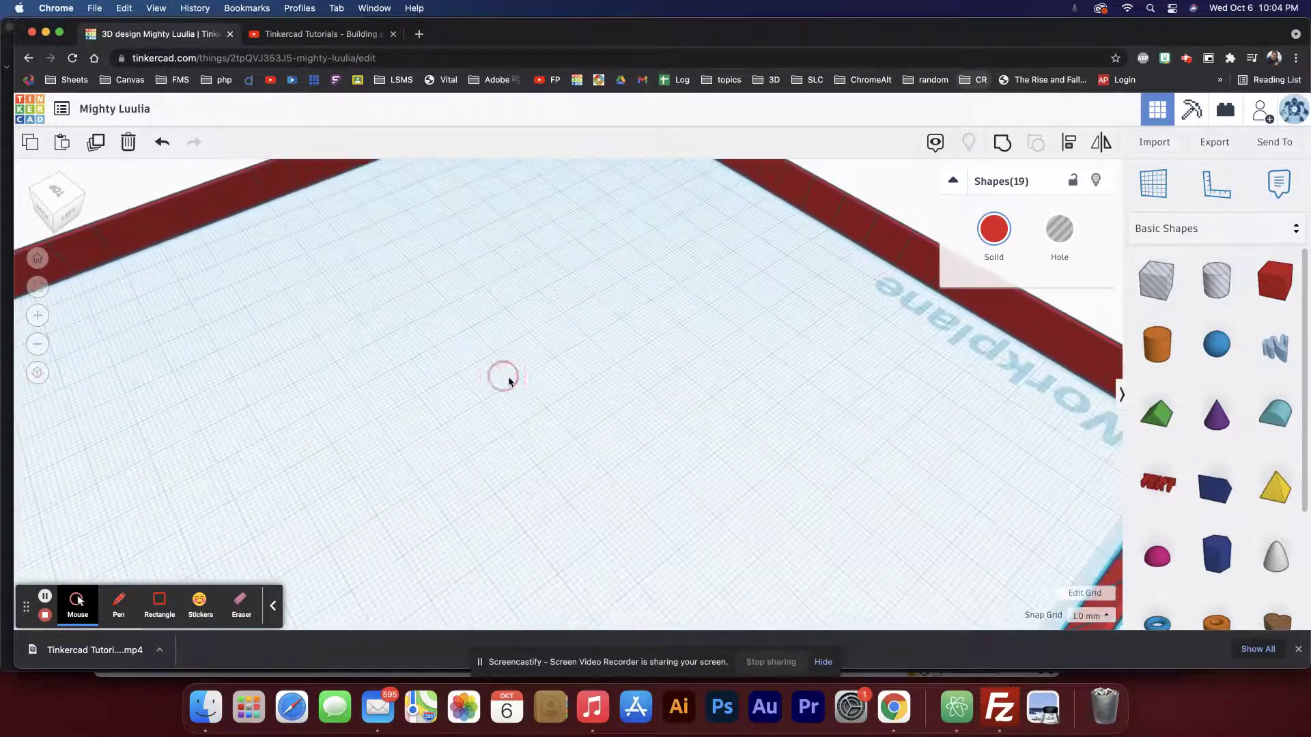
pyautogui.moveTo(1021, 508); pyautogui.dragTo(641, 428, button='middle')
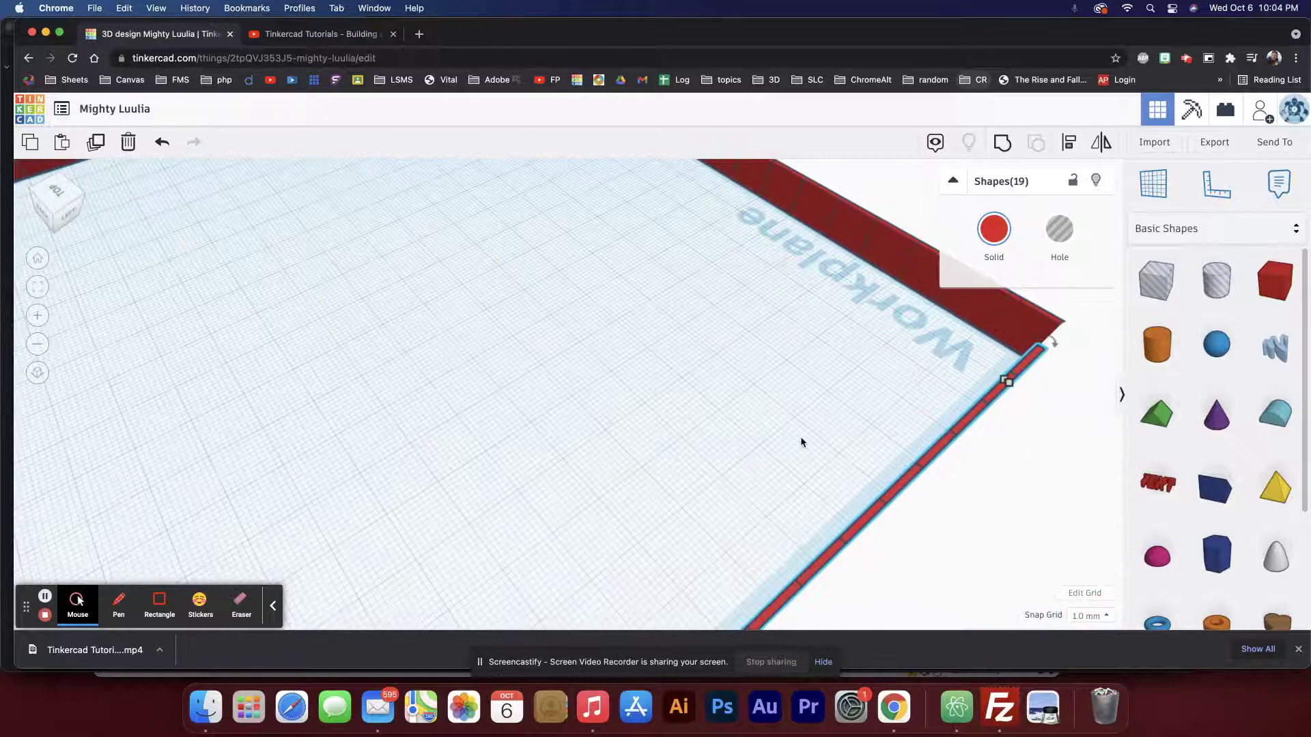
pyautogui.moveTo(800, 438); pyautogui.dragTo(389, 433, button='middle')
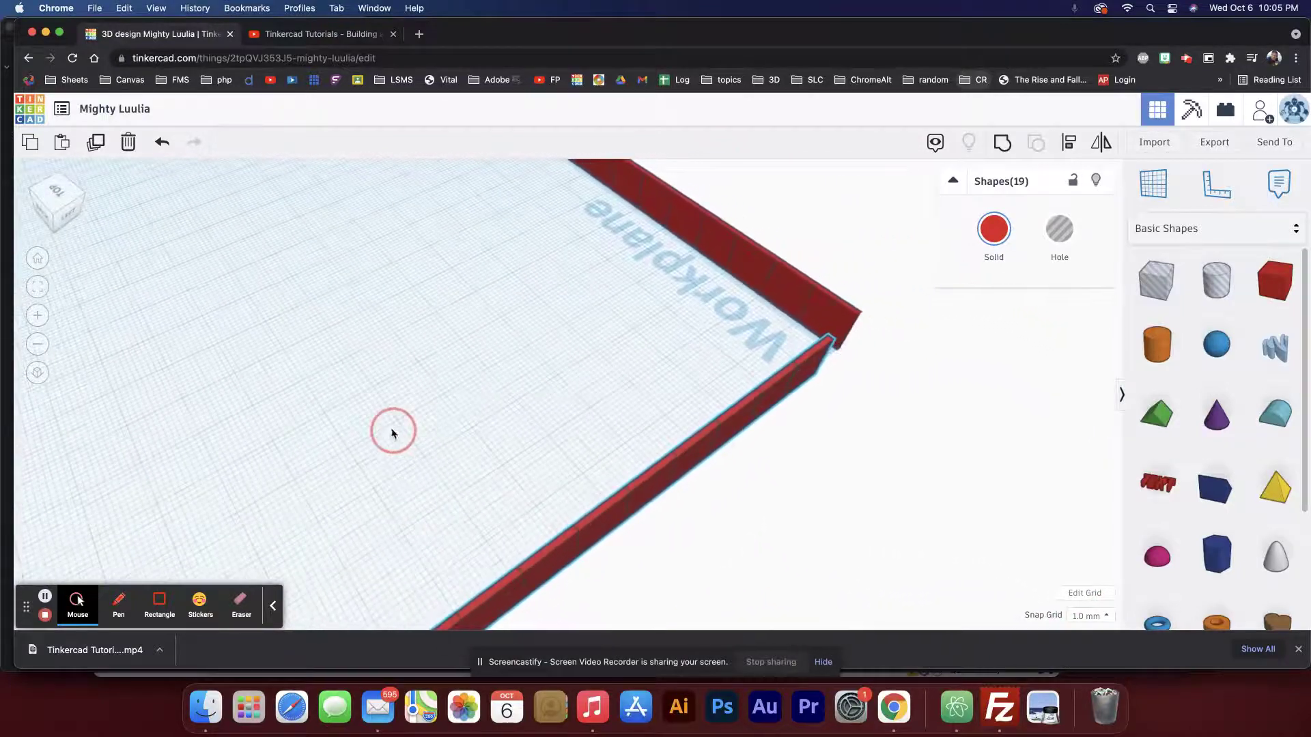
pyautogui.moveTo(680, 339); pyautogui.dragTo(518, 357, button='middle')
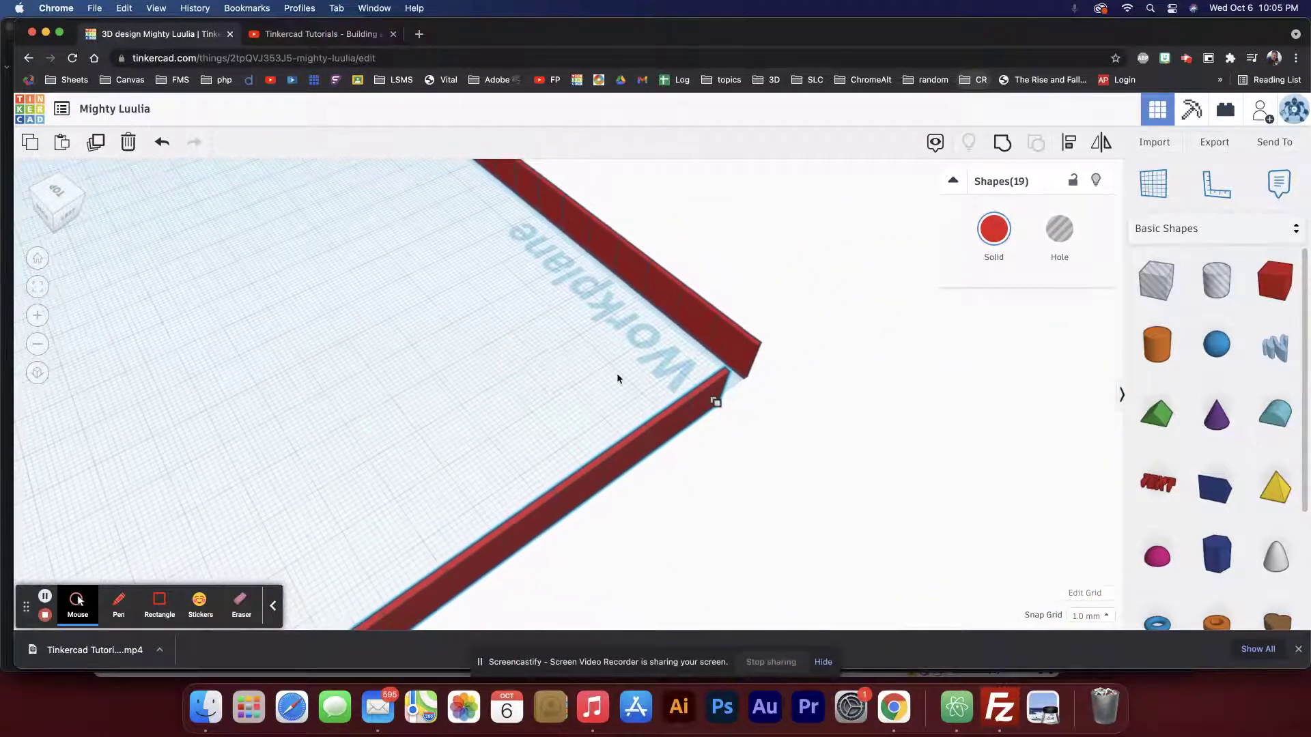
pyautogui.moveTo(748, 424); pyautogui.dragTo(564, 437, button='right')
pyautogui.click(650, 500)
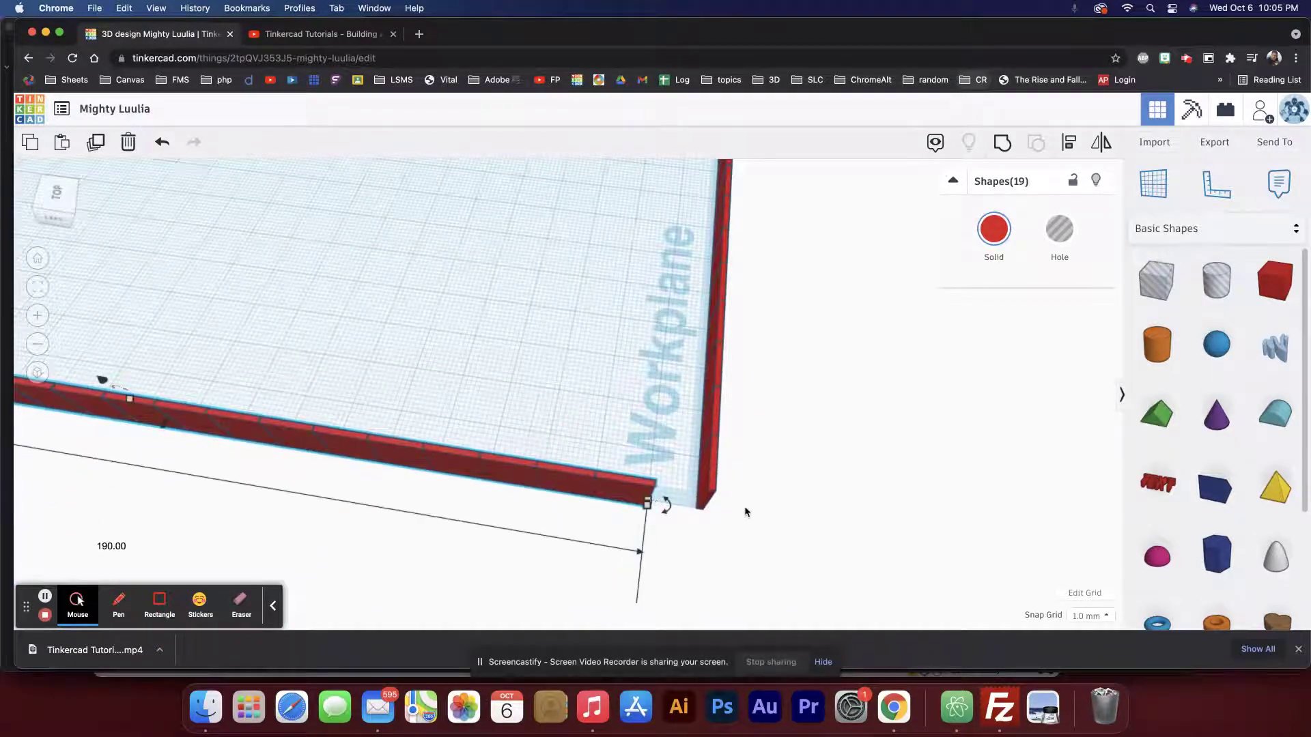
pyautogui.press('Up')
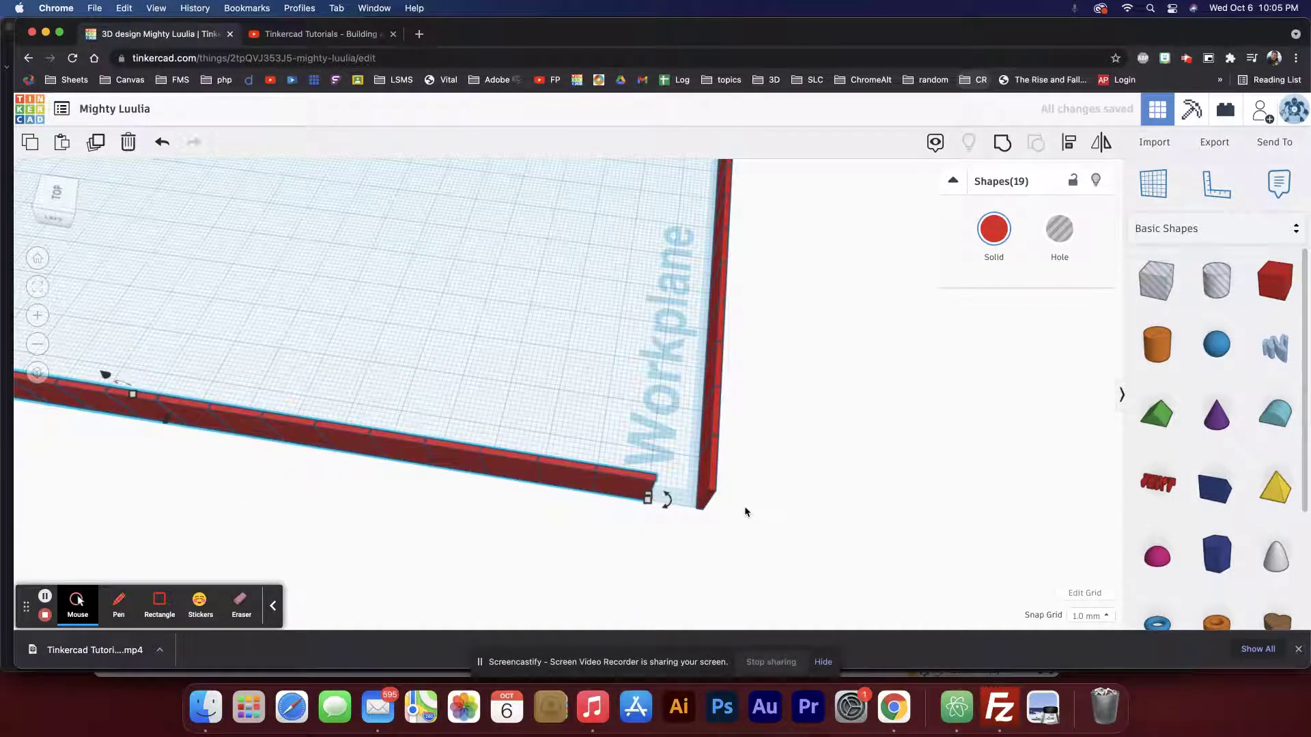
# Step: Duplicate the left wall's frontmost panel and shift the copy forward to close the gap to the front wall
pyautogui.moveTo(679, 527); pyautogui.dragTo(605, 491, button='right')
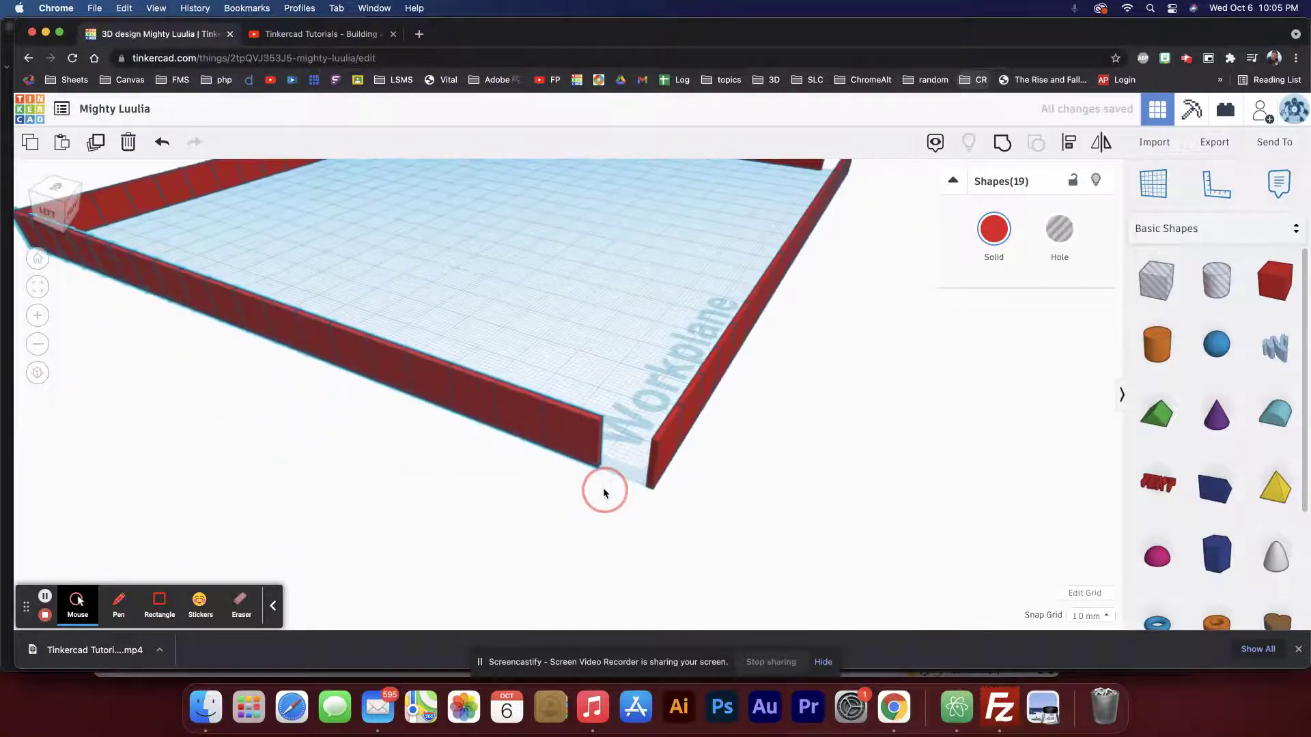
pyautogui.click(605, 506)
pyautogui.click(573, 441)
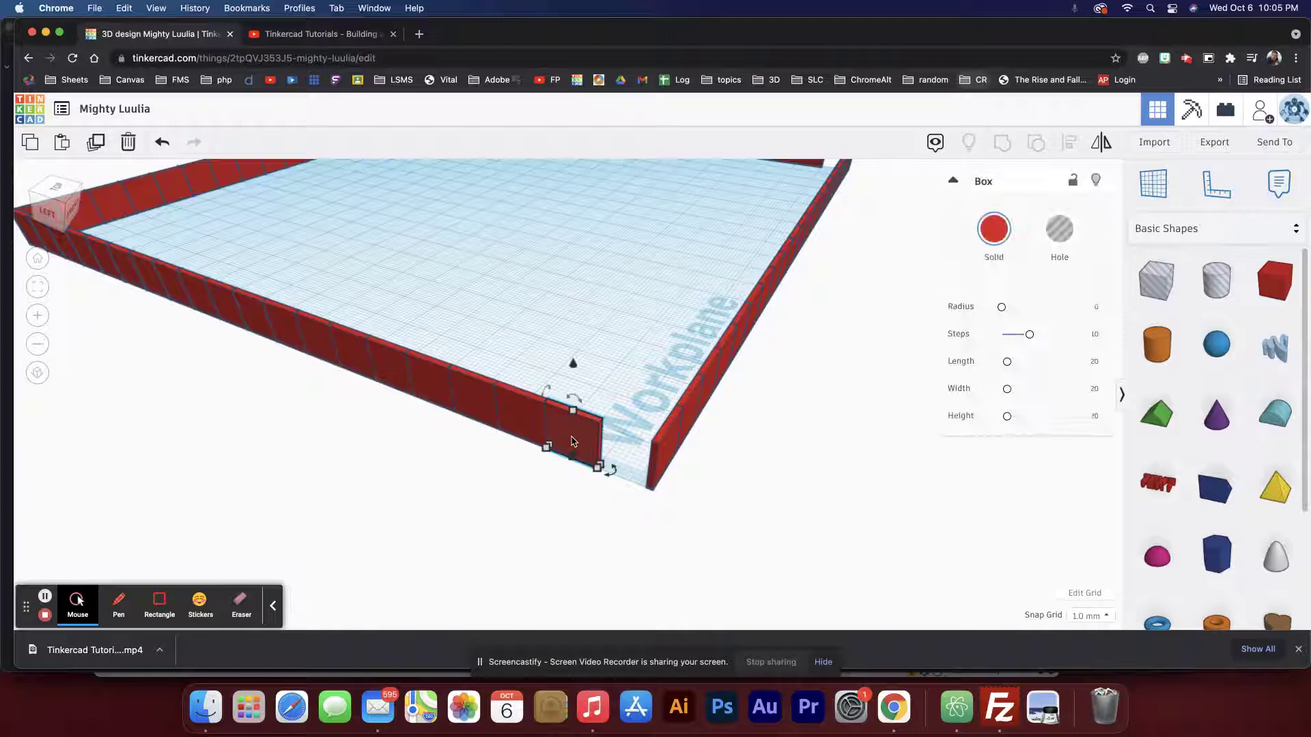
pyautogui.press('super+d')
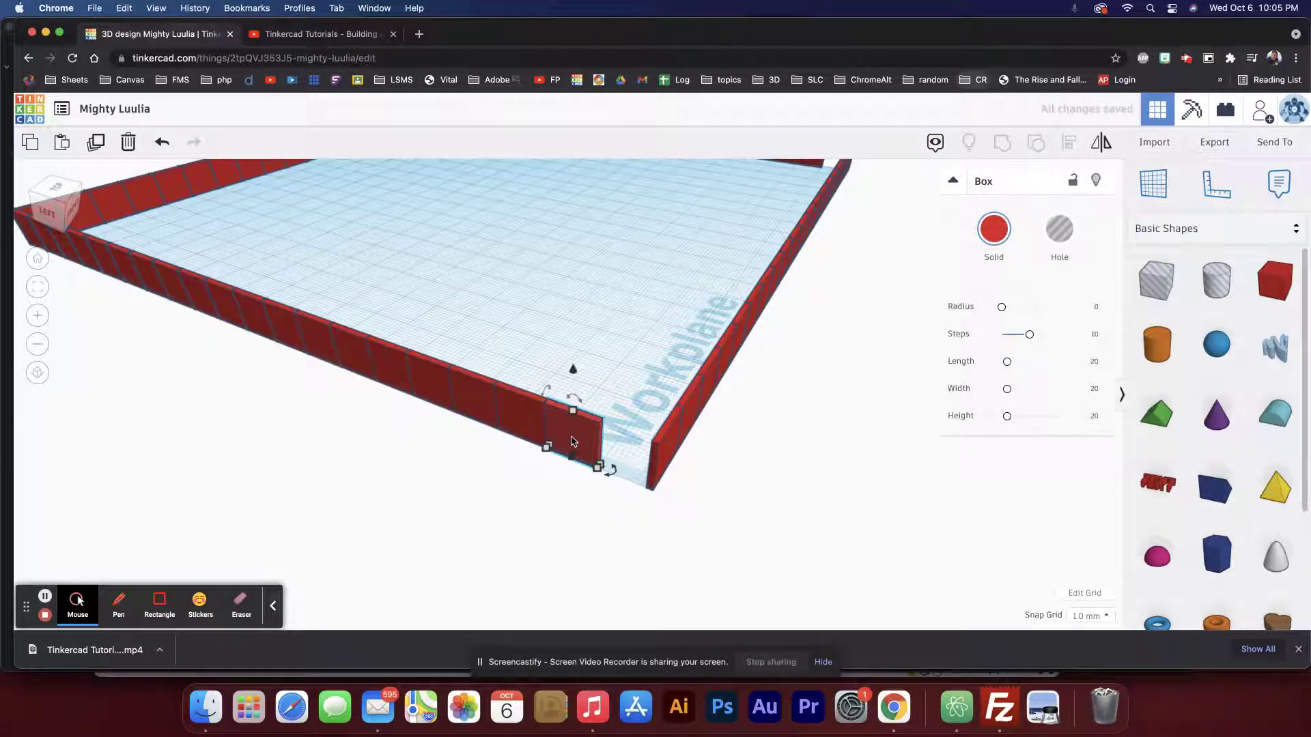
pyautogui.press('Right')
pyautogui.press('Right')
pyautogui.press('Right')
pyautogui.press('Right')
pyautogui.press('Right')
pyautogui.press('Right')
pyautogui.press('Right')
pyautogui.press('Right')
pyautogui.press('Right')
pyautogui.press('Right')
pyautogui.press('Right')
pyautogui.press('Right')
pyautogui.press('Right')
pyautogui.press('Right')
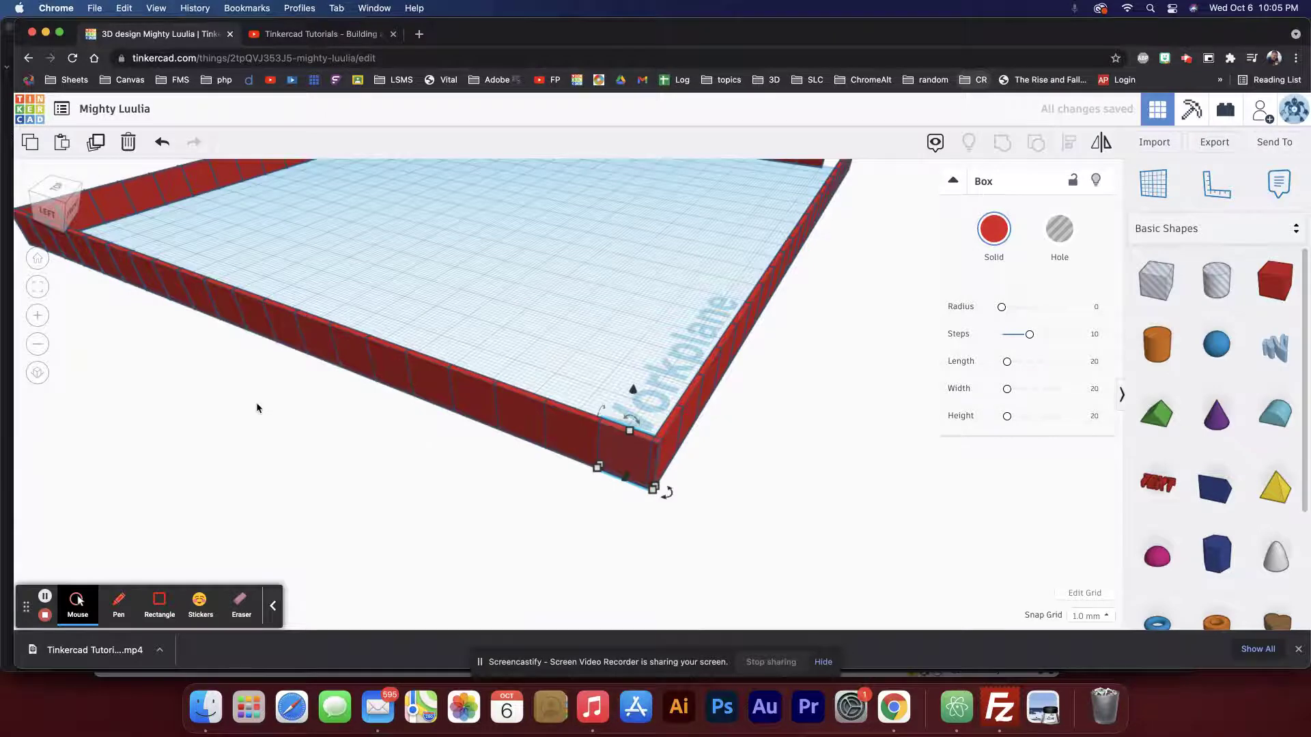
# Step: Delete the left wall's rearmost panel to leave an opening at the workplane's back-left corner
pyautogui.moveTo(257, 408); pyautogui.dragTo(463, 380, button='right')
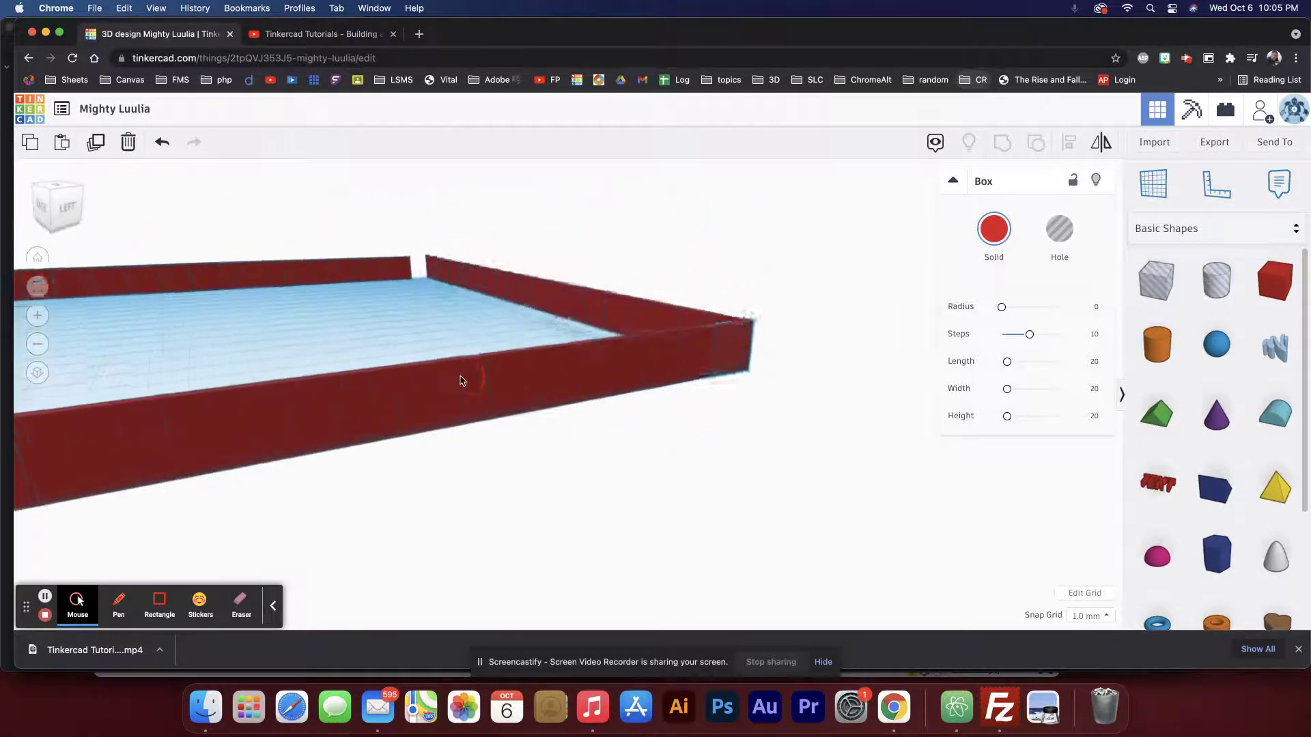
pyautogui.moveTo(256, 463); pyautogui.dragTo(797, 397, button='middle')
pyautogui.moveTo(213, 414); pyautogui.dragTo(217, 413, button='middle')
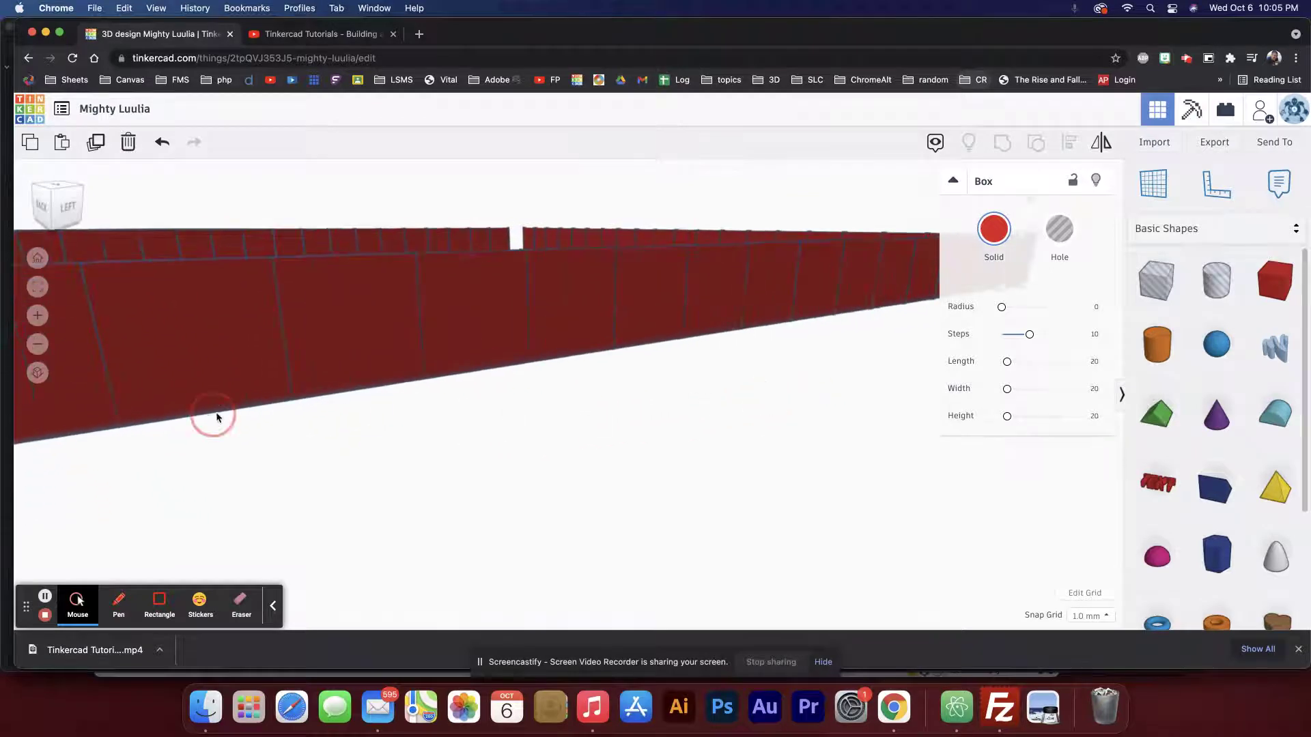
pyautogui.moveTo(217, 417); pyautogui.dragTo(672, 401, button='right')
pyautogui.moveTo(514, 446); pyautogui.dragTo(482, 451, button='right')
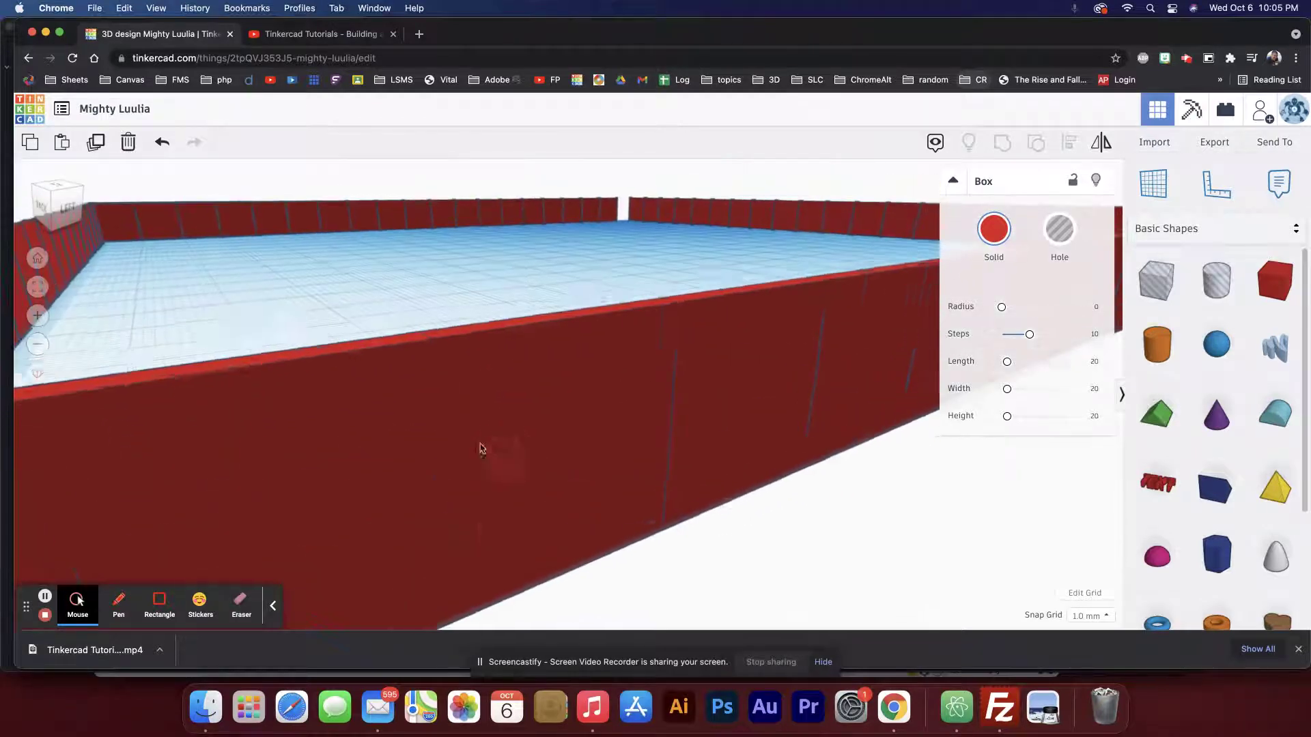
pyautogui.click(334, 454)
pyautogui.press('f')
pyautogui.moveTo(350, 456); pyautogui.dragTo(393, 467, button='right')
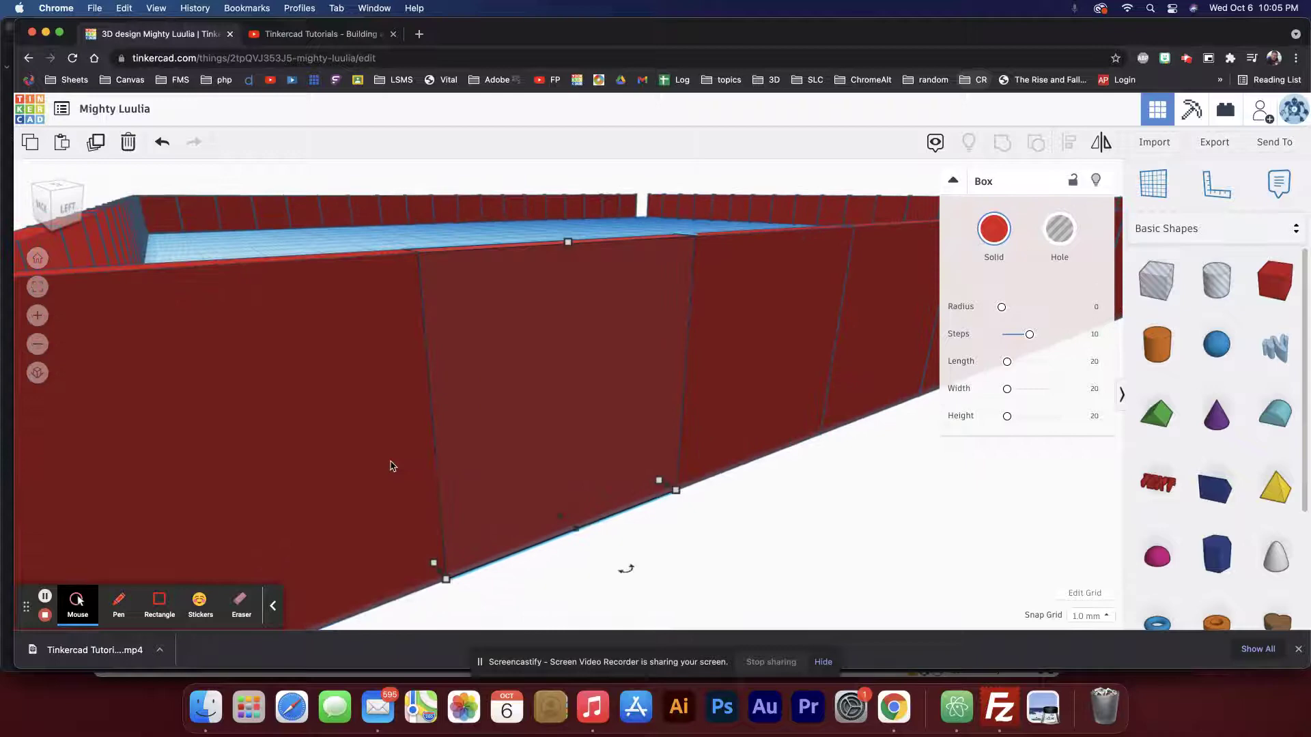
pyautogui.scroll(-5, 392, 467)
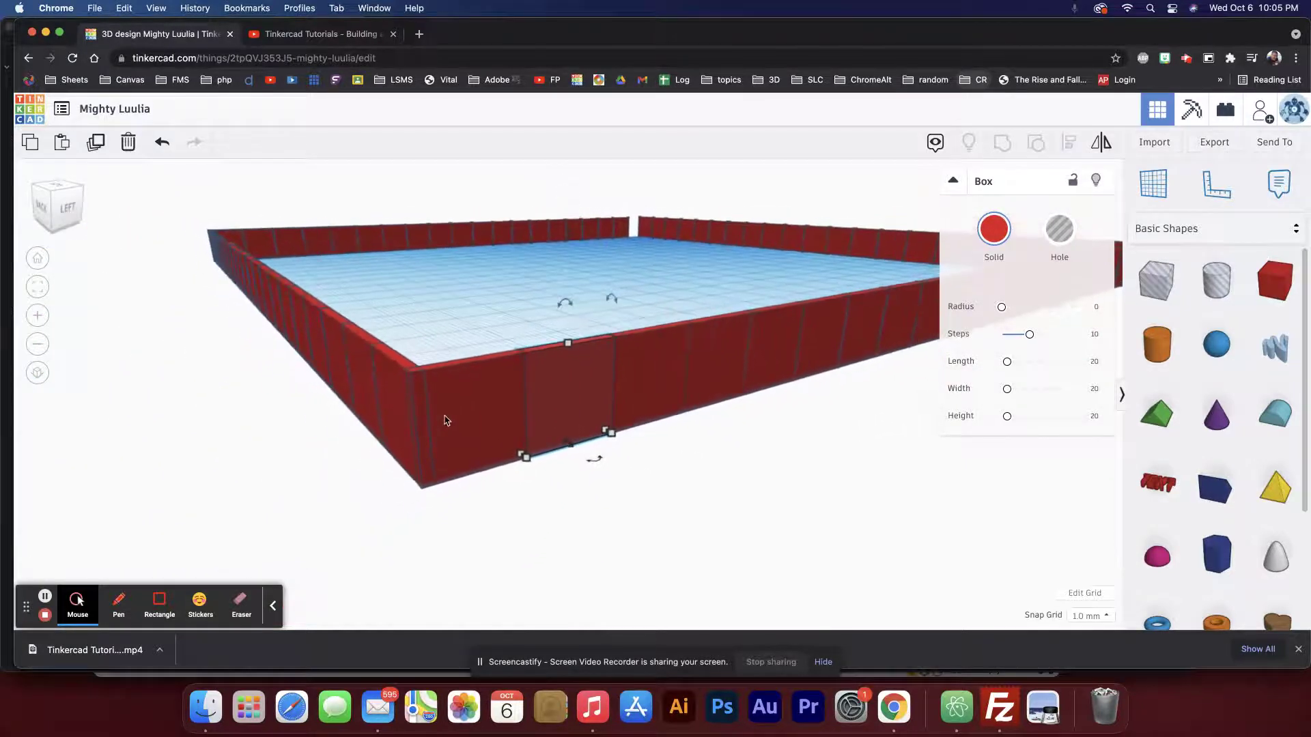
pyautogui.click(462, 419)
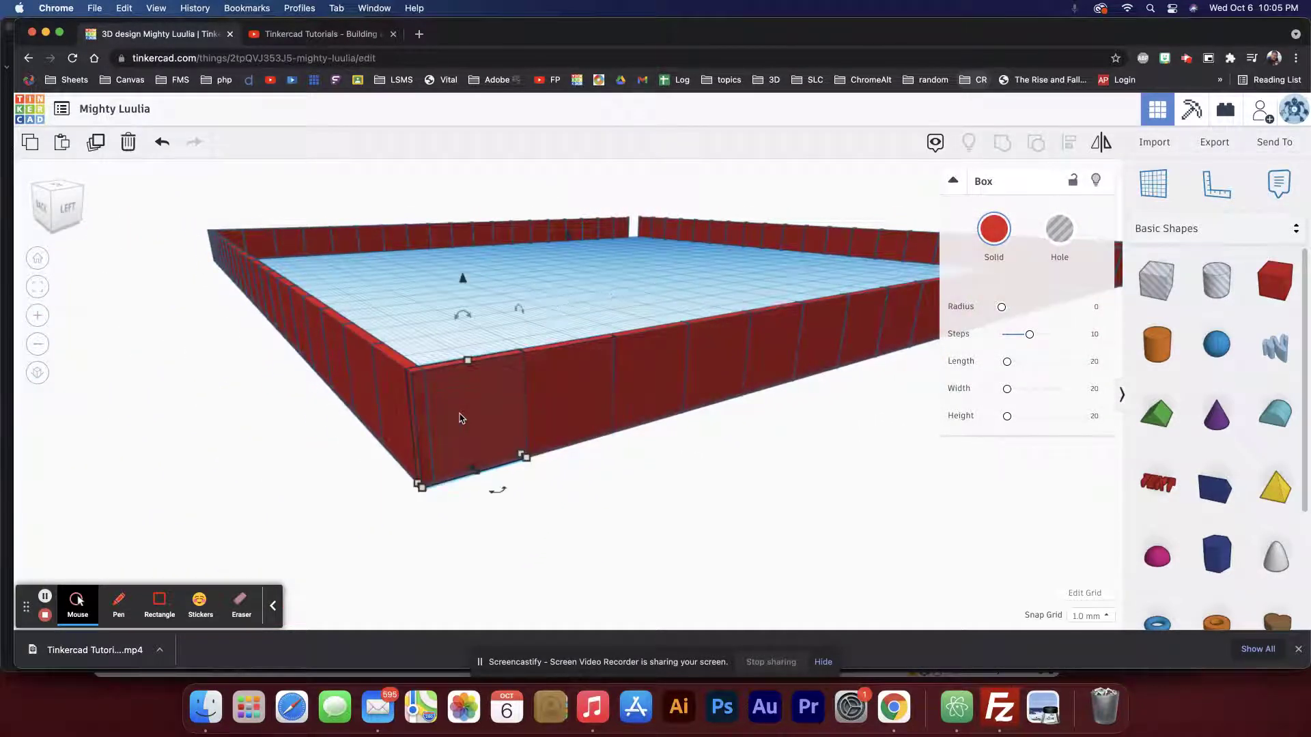
pyautogui.press('Delete')
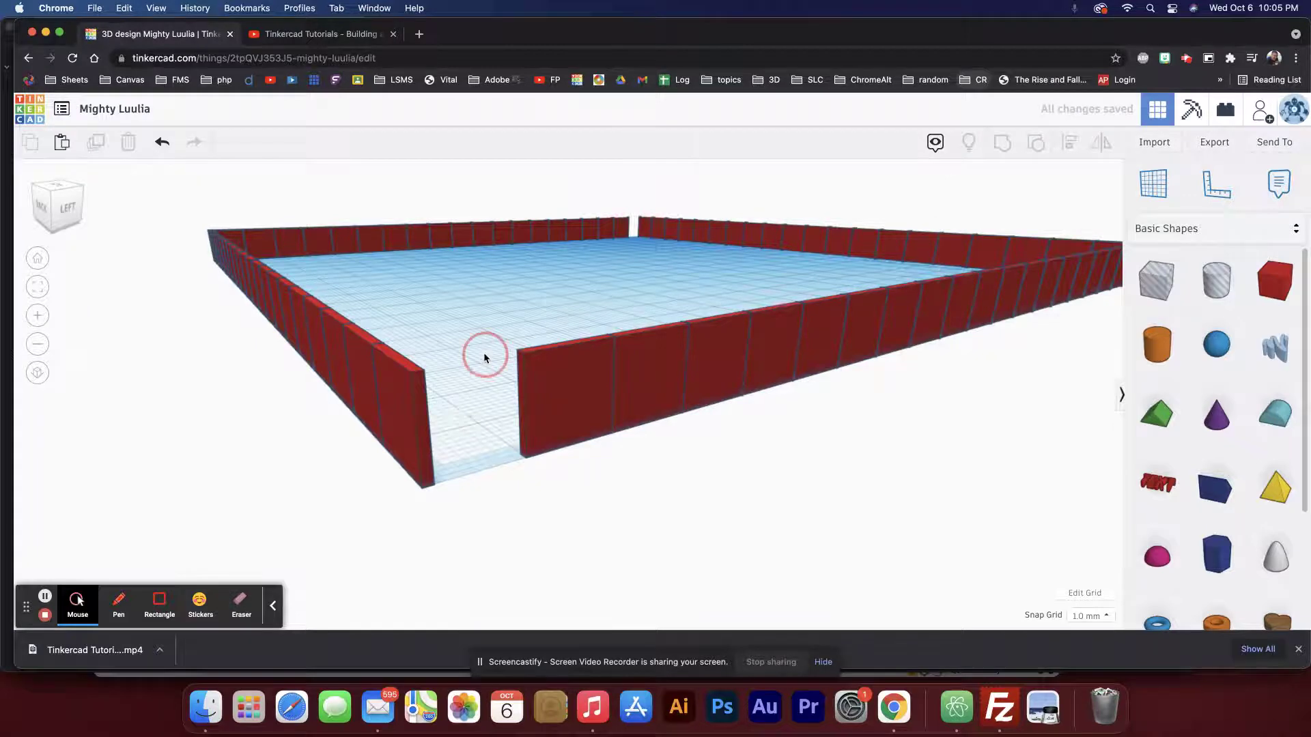
# Step: Duplicate the right wall's three frontmost panels and shift the copy inward so it runs parallel to that wall
pyautogui.scroll(5, 483, 352)
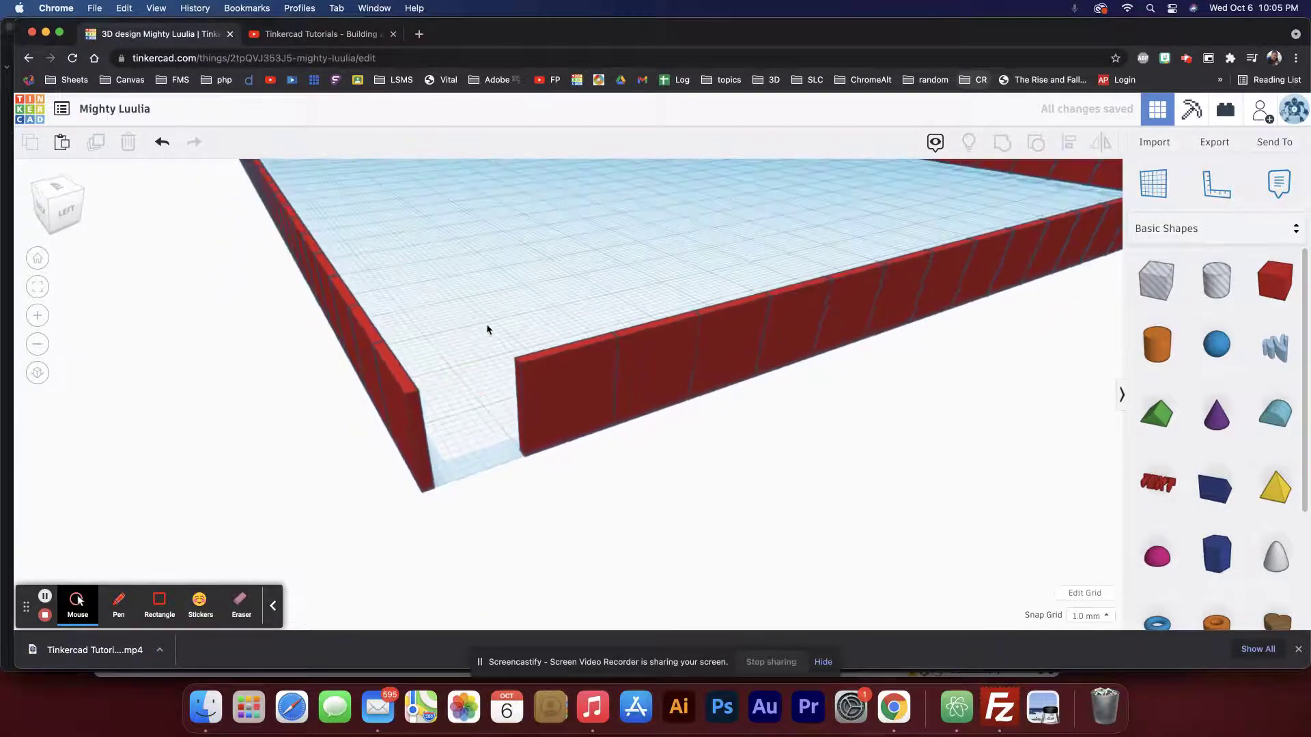
pyautogui.click(38, 258)
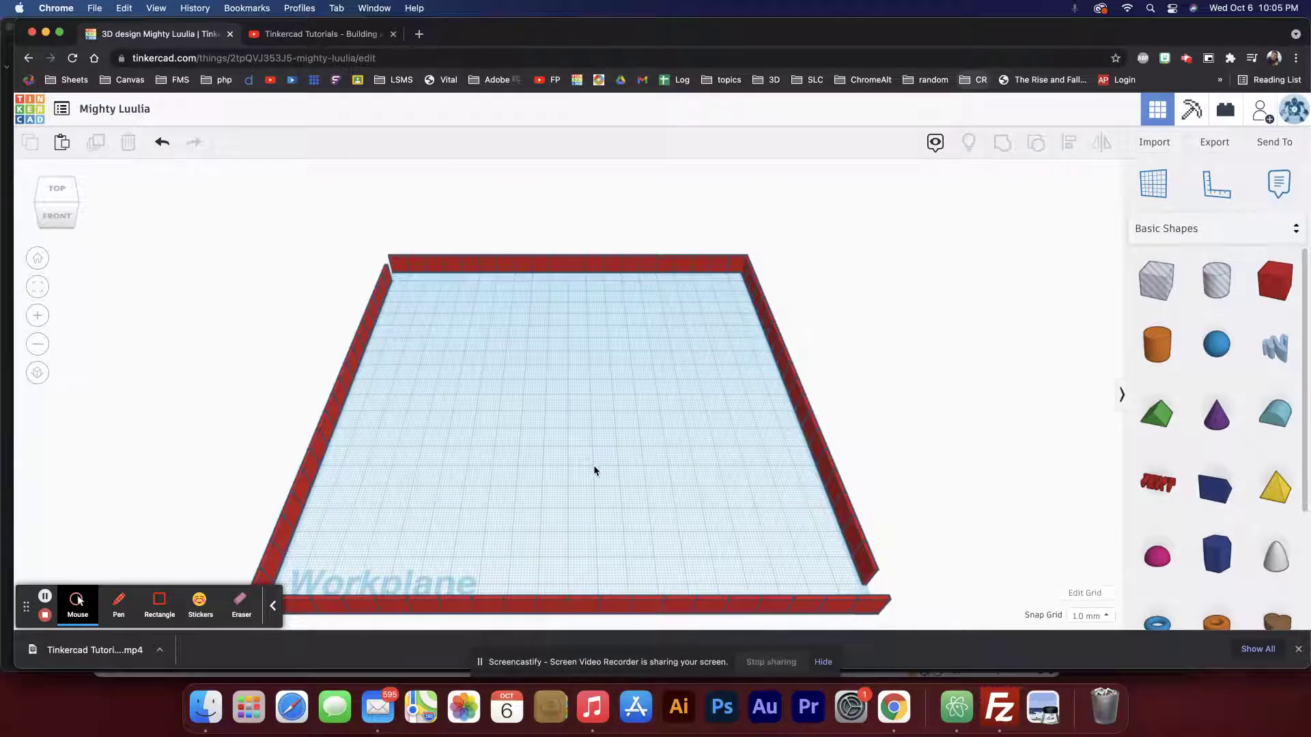
pyautogui.moveTo(595, 465); pyautogui.dragTo(583, 410, button='right')
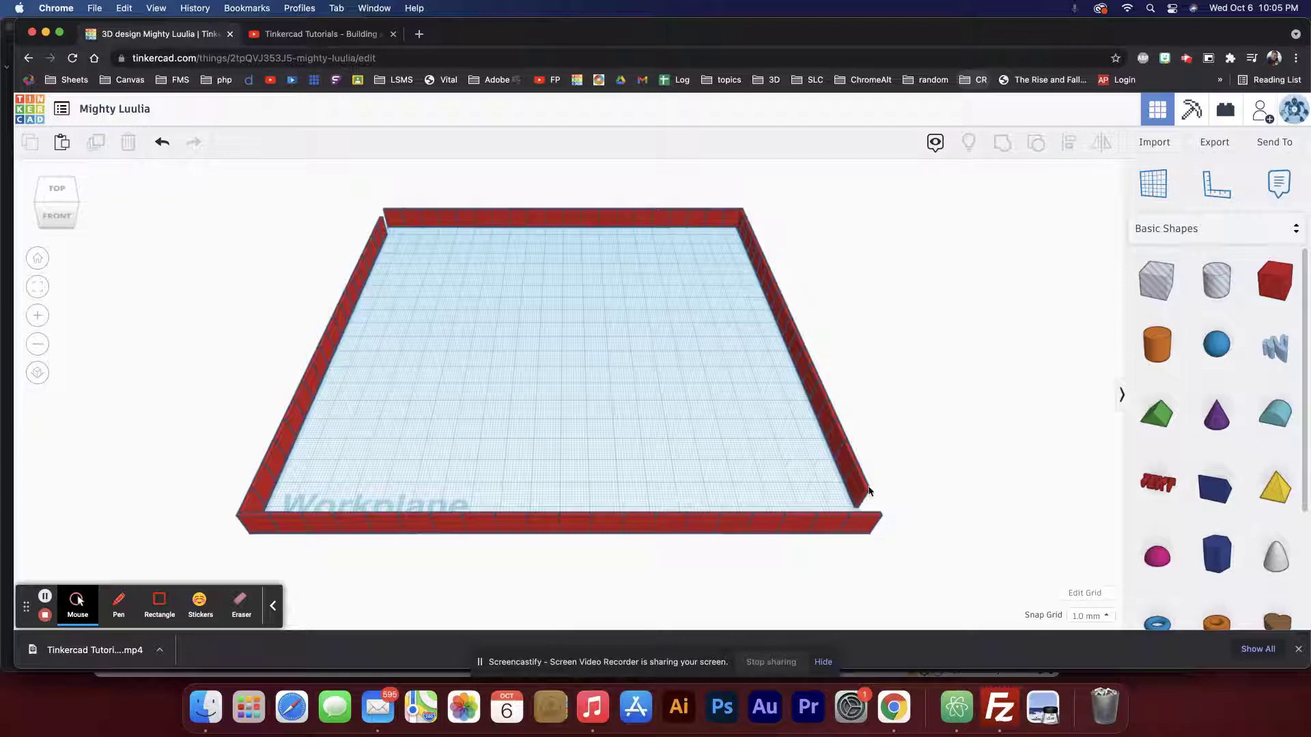
pyautogui.moveTo(820, 483); pyautogui.dragTo(736, 469, button='right')
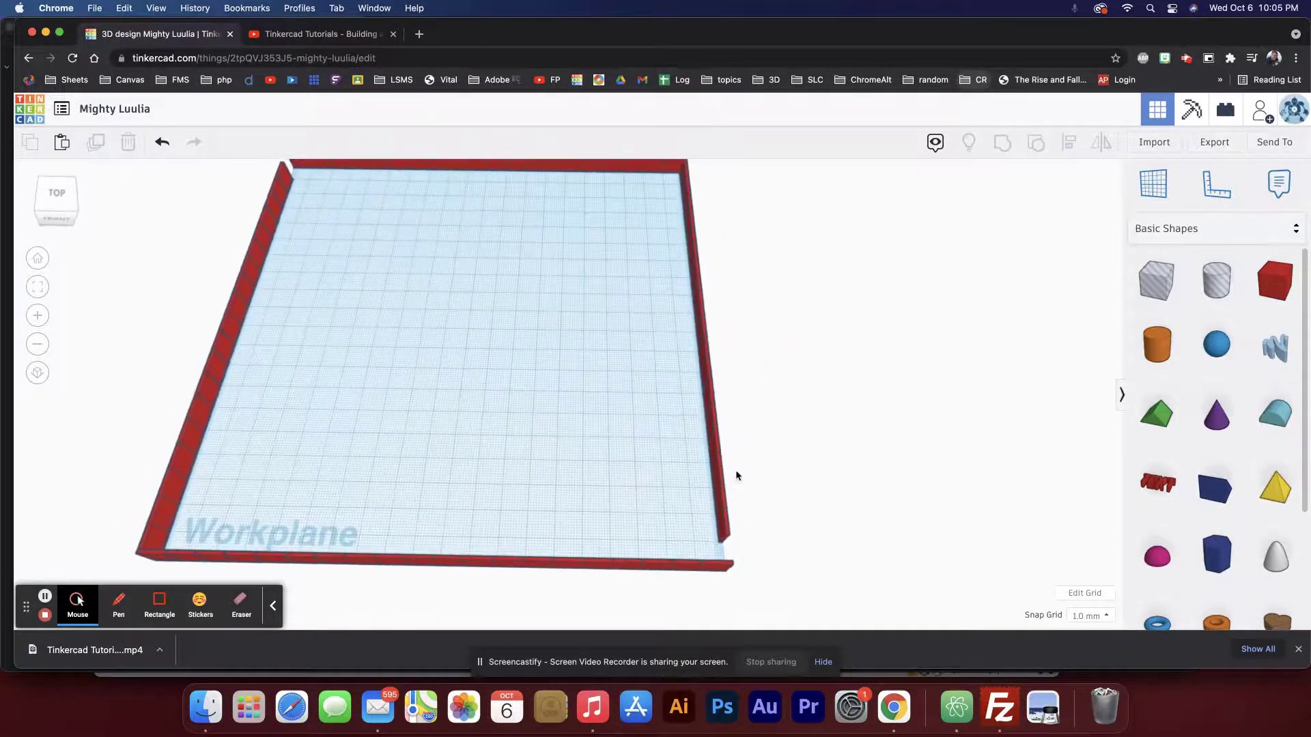
pyautogui.click(714, 522)
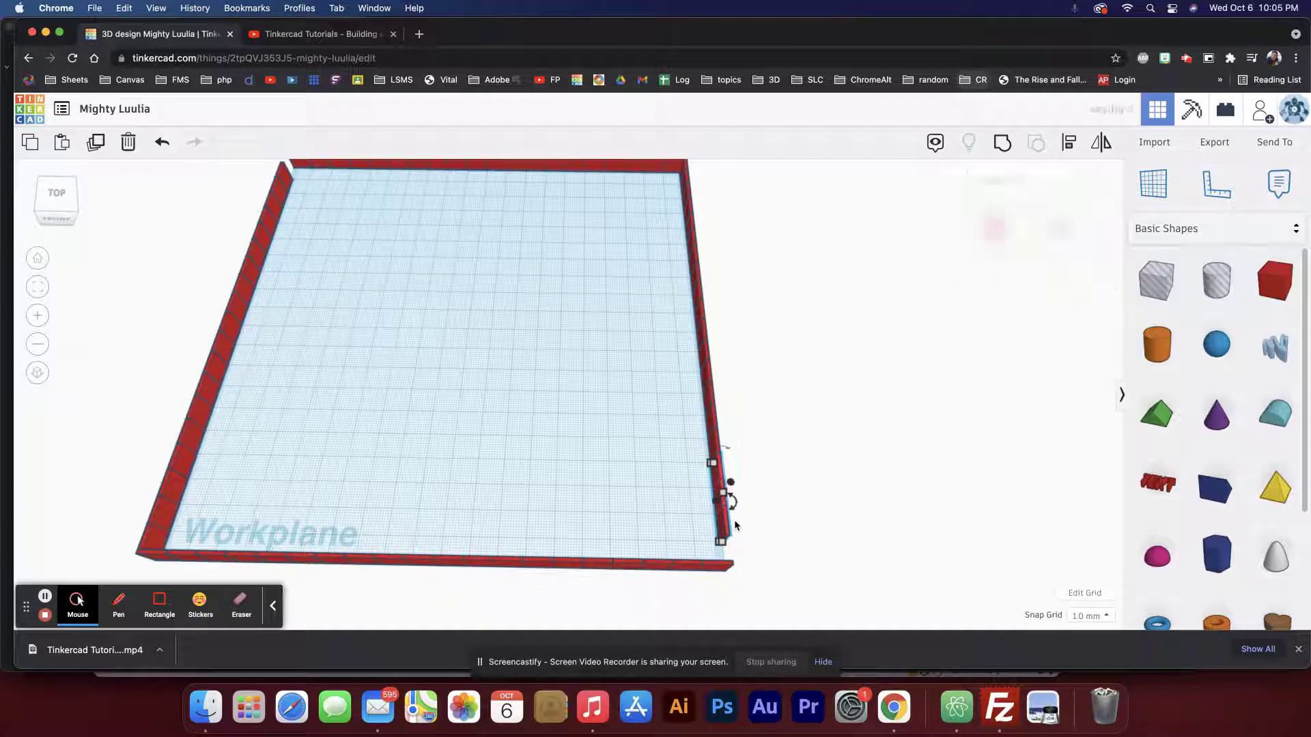
pyautogui.hotkey('ctrl', 'v')
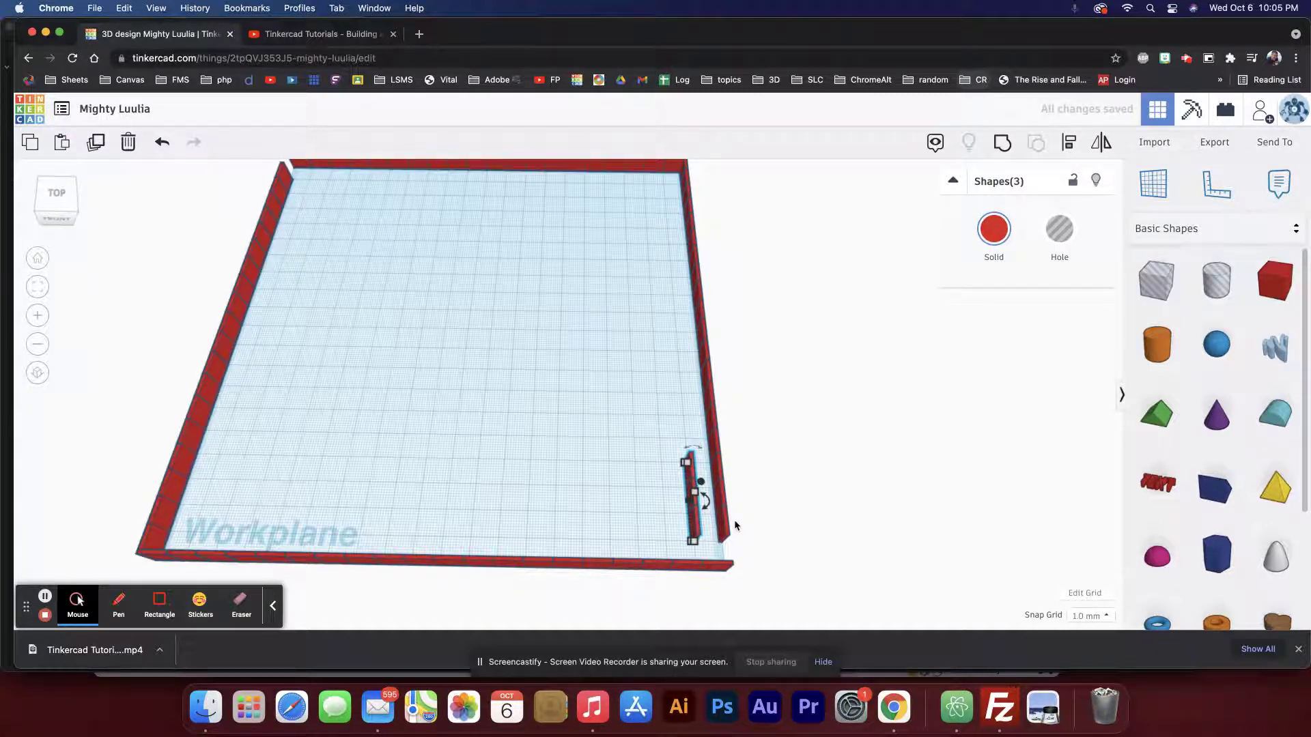
pyautogui.moveTo(710, 519); pyautogui.dragTo(709, 589, button='right')
pyautogui.click(644, 539)
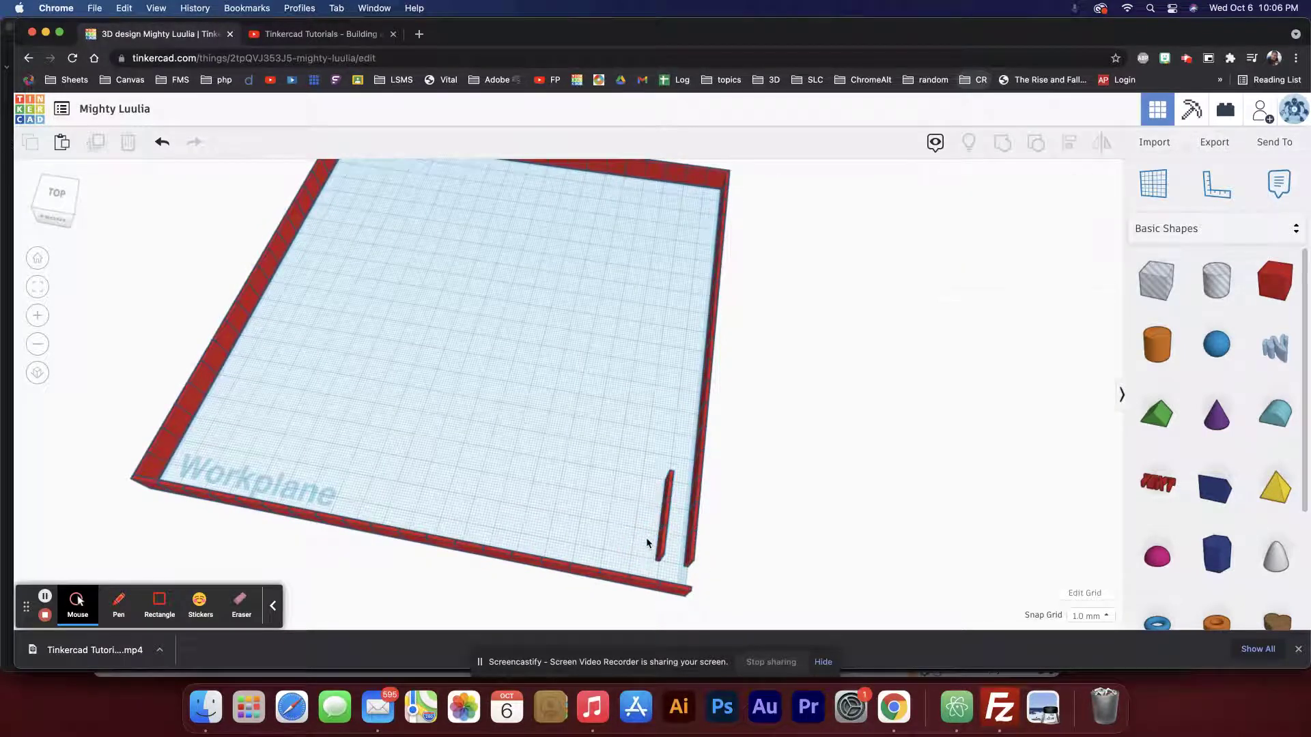
# Step: Duplicate the front wall's two rightmost panels and shift the copy back to form a crosspiece behind the inner strip
pyautogui.moveTo(650, 571); pyautogui.dragTo(673, 598)
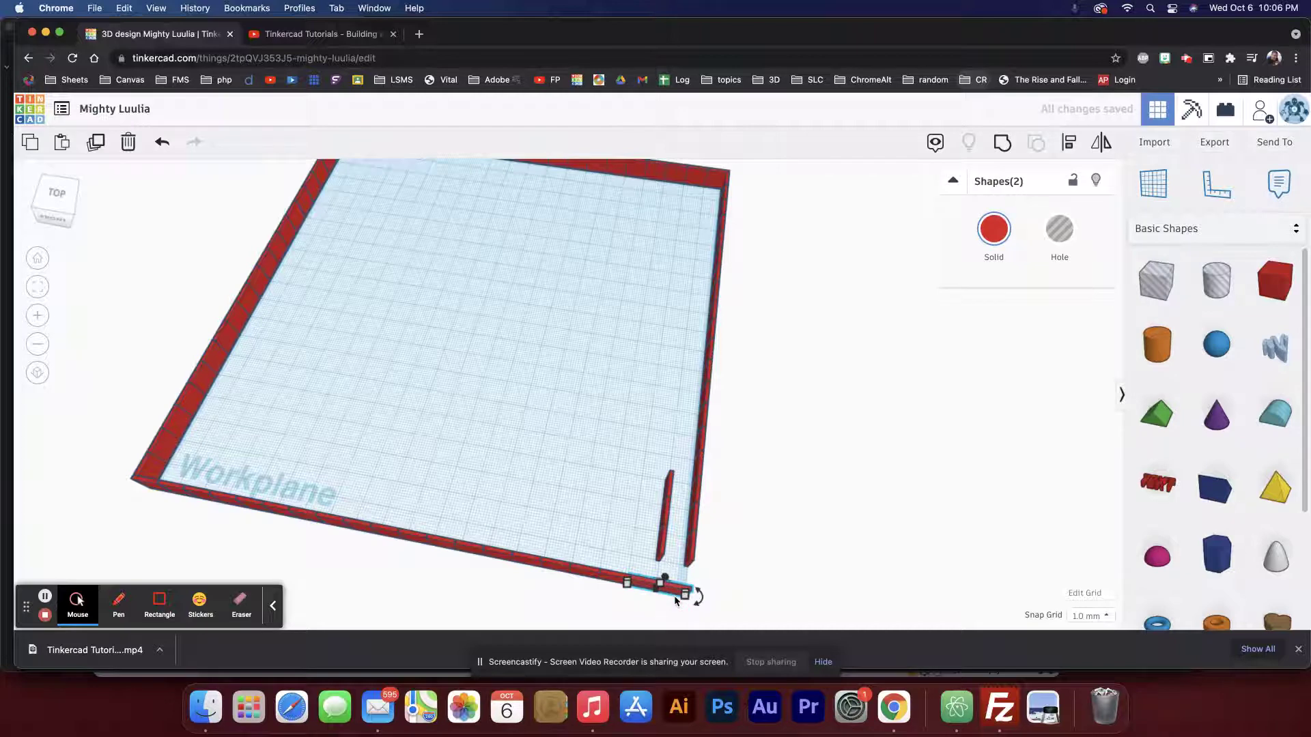
pyautogui.press('Up')
pyautogui.press('Up')
pyautogui.press('Up')
pyautogui.press('Up')
pyautogui.press('Up')
pyautogui.press('Up')
pyautogui.press('Up')
pyautogui.press('Up')
pyautogui.press('Up')
pyautogui.press('Up')
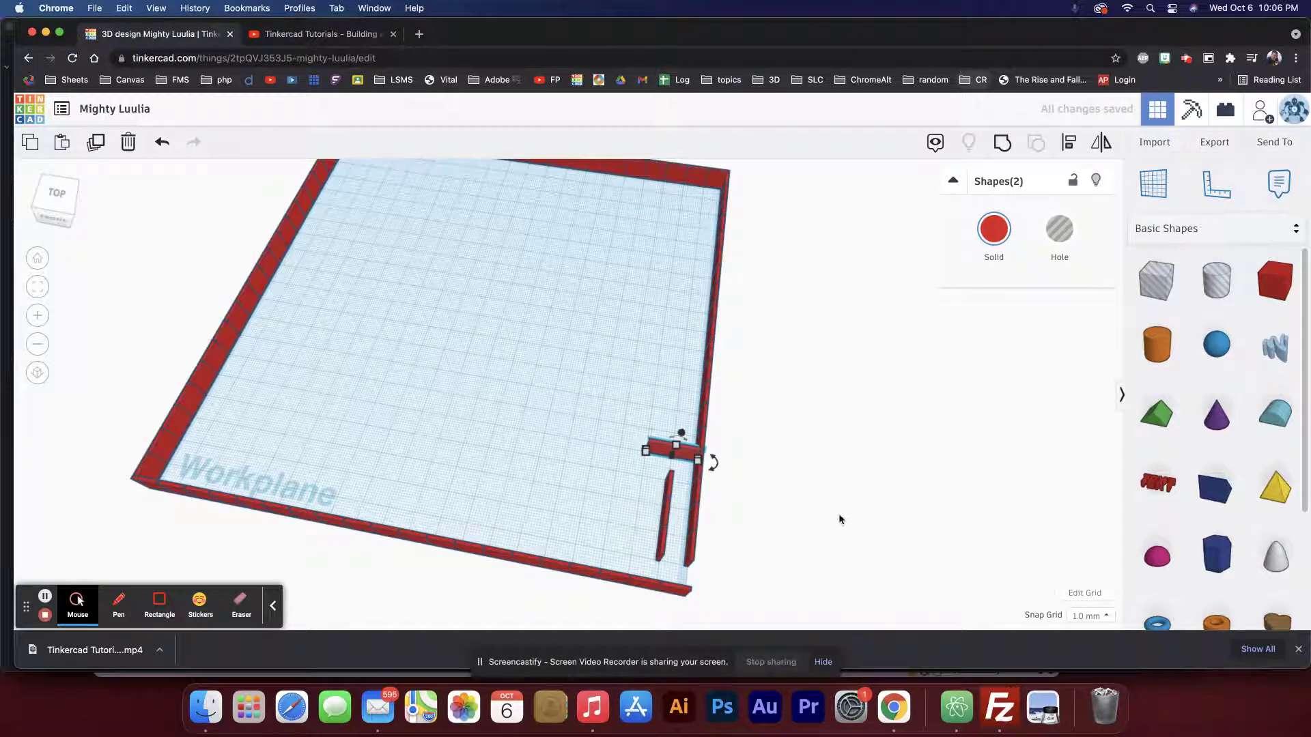
# Step: Duplicate the right wall's four frontmost panels and shift the copy inward to meet the crosspiece's free end
pyautogui.moveTo(767, 538)
pyautogui.mouseDown(button='right')
pyautogui.moveTo(783, 513)
pyautogui.moveTo(786, 531)
pyautogui.moveTo(768, 531)
pyautogui.mouseUp(button='right')
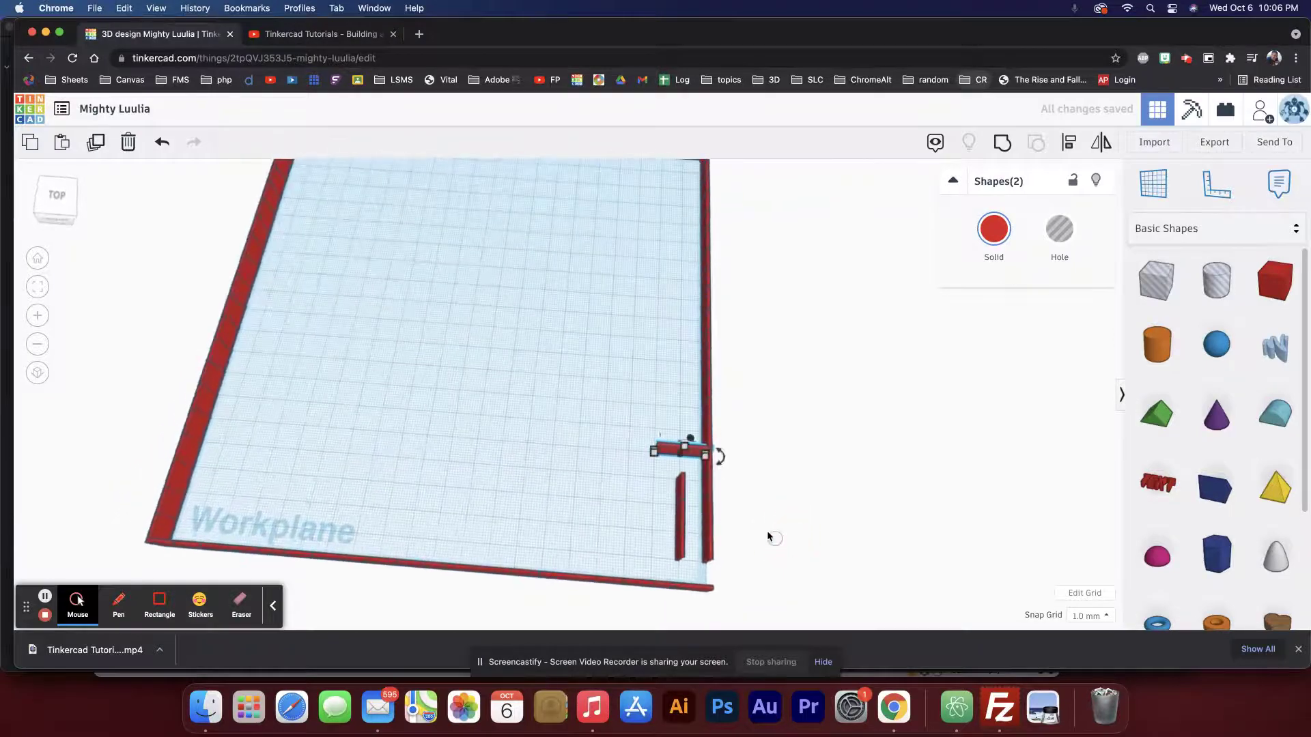
pyautogui.moveTo(735, 473); pyautogui.dragTo(706, 553)
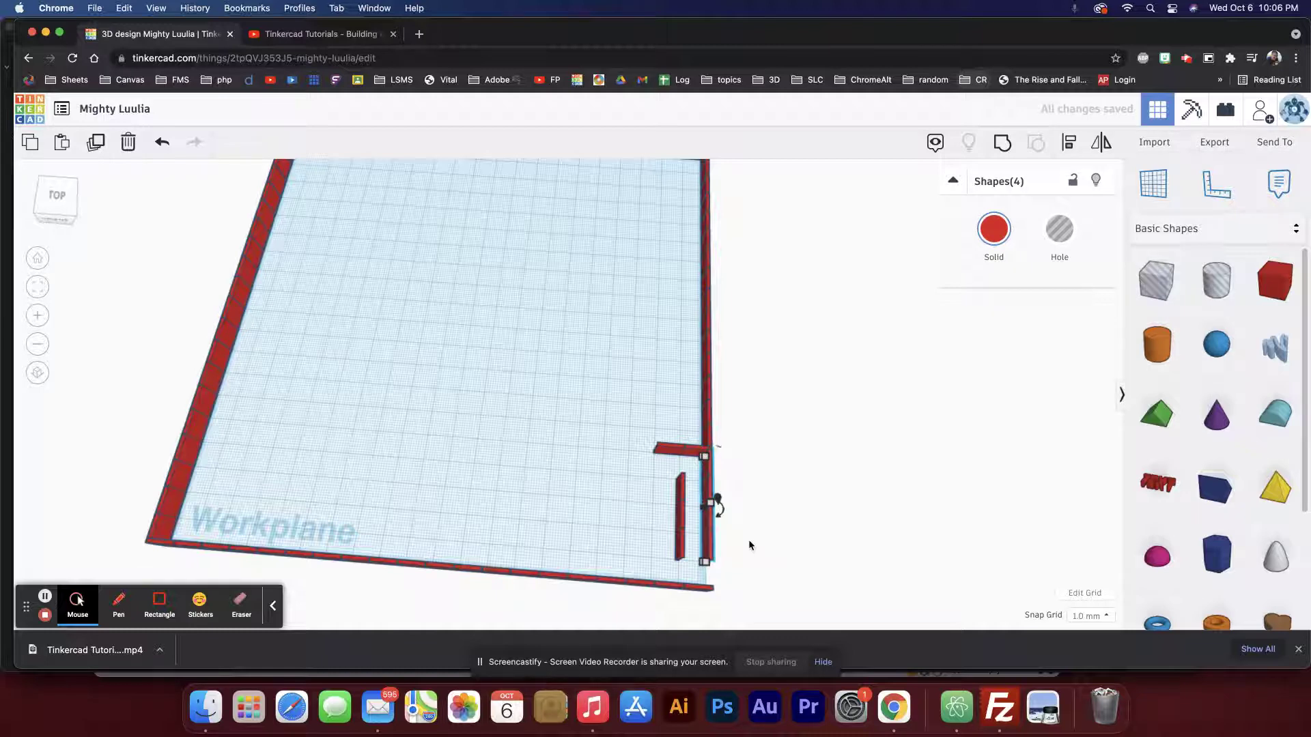
pyautogui.hotkey('shift', 'Left')
pyautogui.hotkey('shift', 'Left')
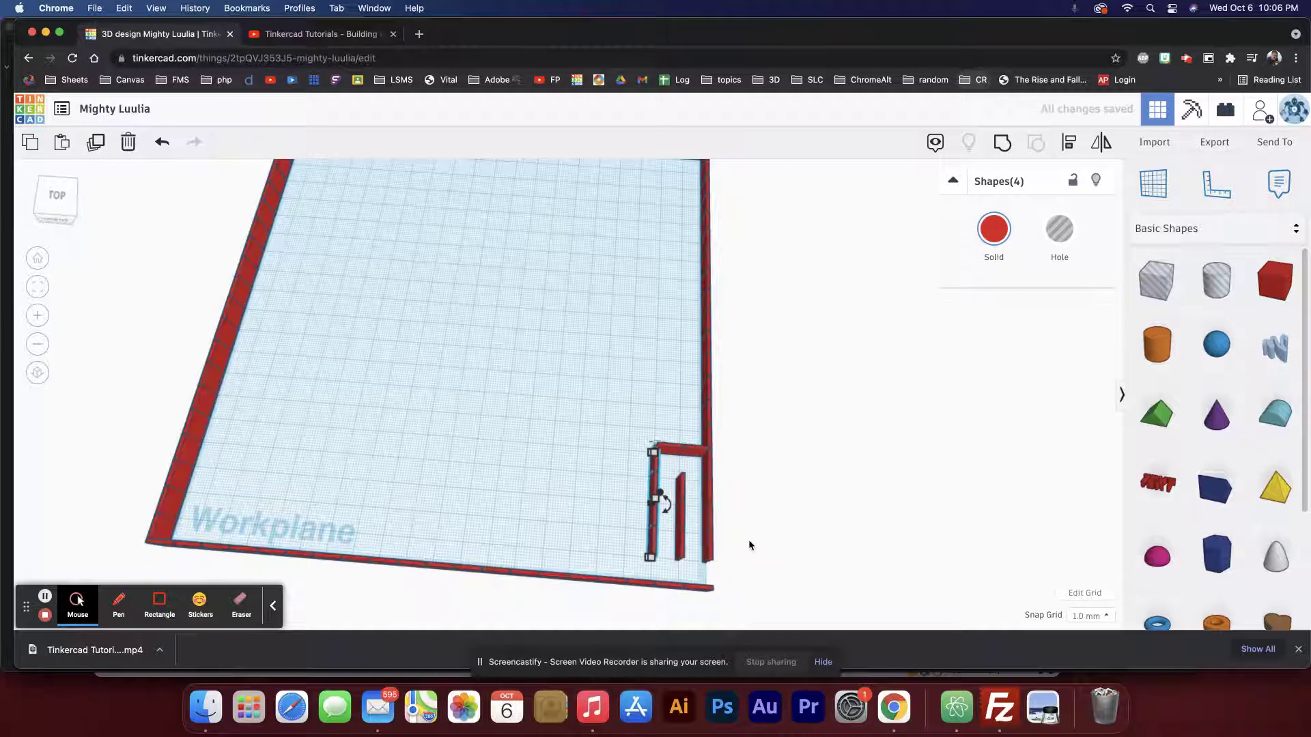
# Step: Duplicate the frontmost panel of the middle strip and shift the copy forward until it meets the front wall
pyautogui.click(693, 552)
pyautogui.click(675, 559)
pyautogui.hotkey('shift', 'Down')
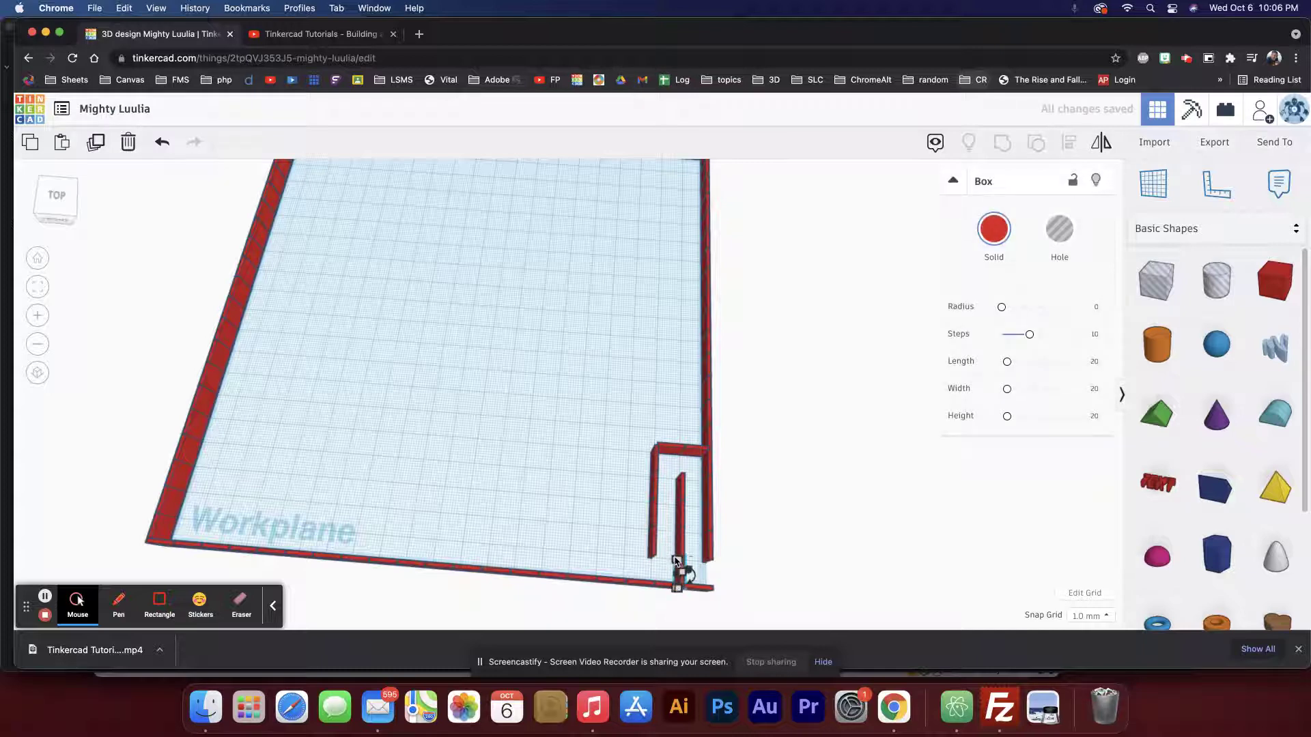
pyautogui.click(742, 573)
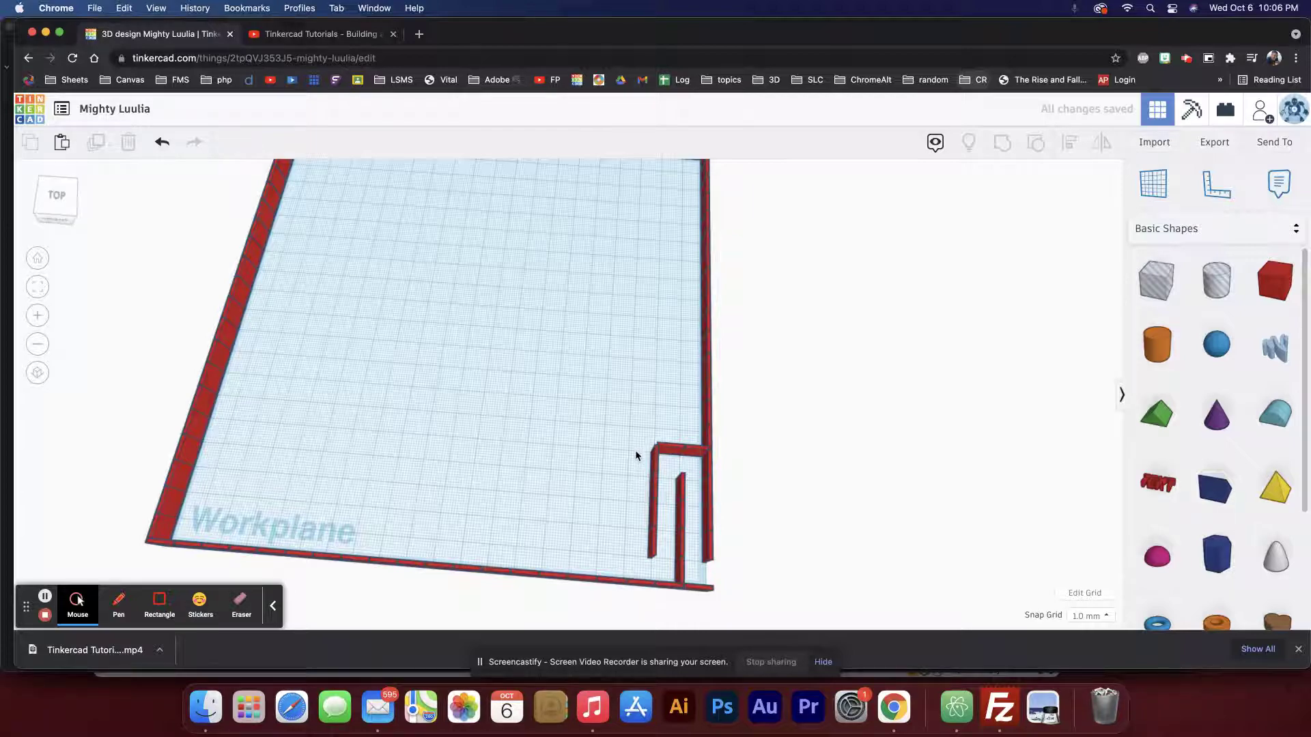
# Step: Duplicate four front-wall panels and shift the copy back to meet the front end of the inner corridor wall
pyautogui.moveTo(636, 451); pyautogui.dragTo(666, 442, button='right')
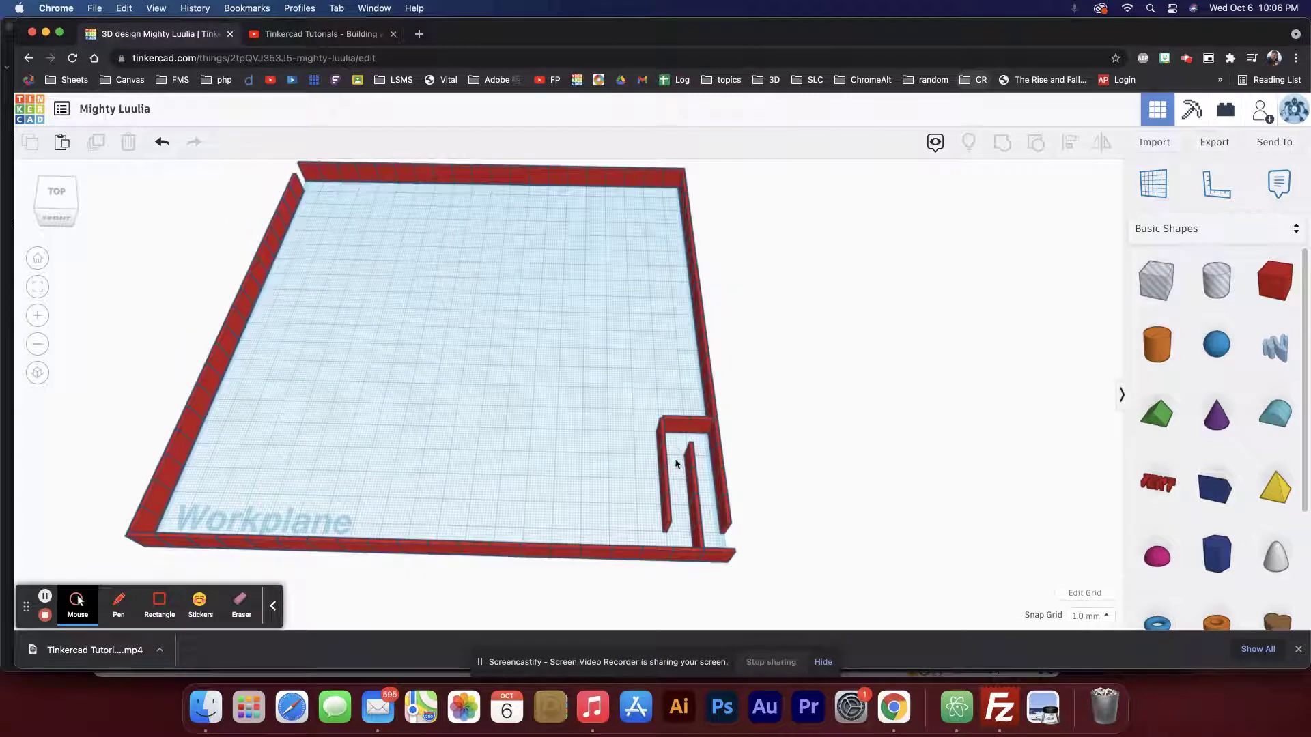
pyautogui.moveTo(591, 545); pyautogui.dragTo(654, 566)
pyautogui.moveTo(550, 531); pyautogui.dragTo(650, 570)
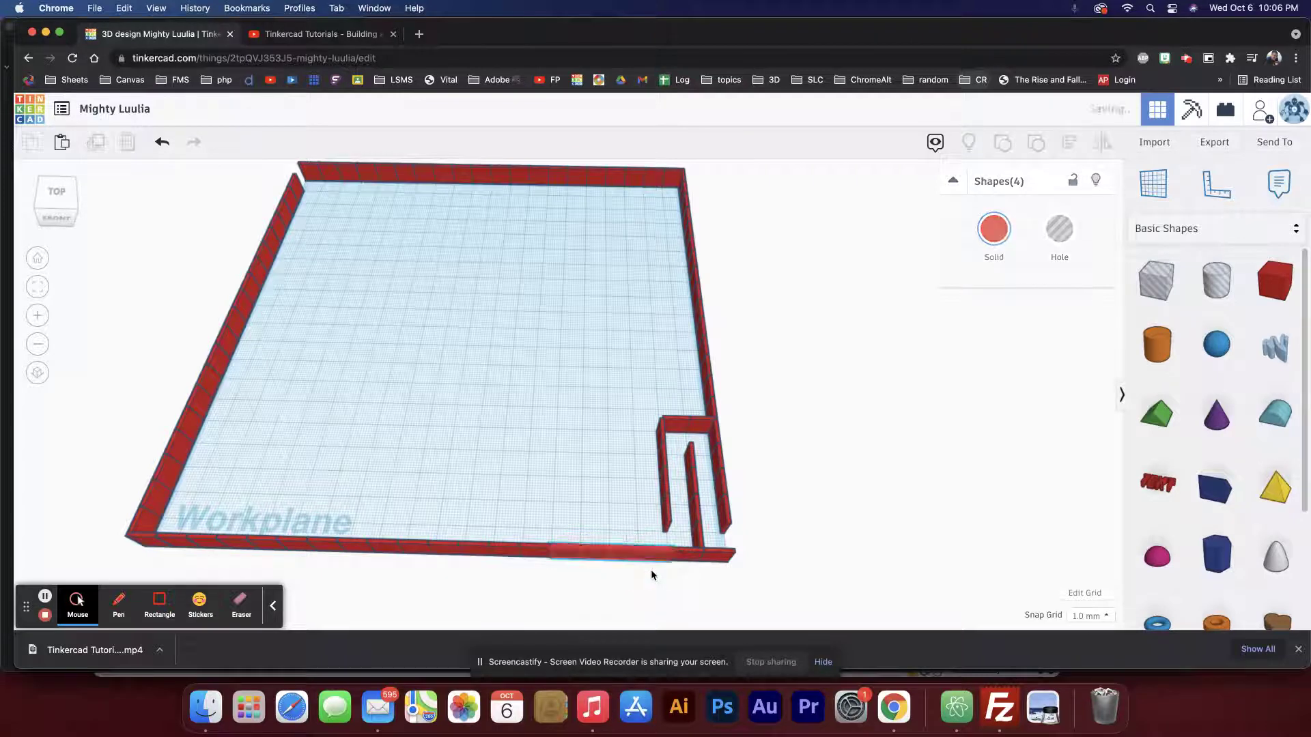
pyautogui.hotkey('shift', 'Up')
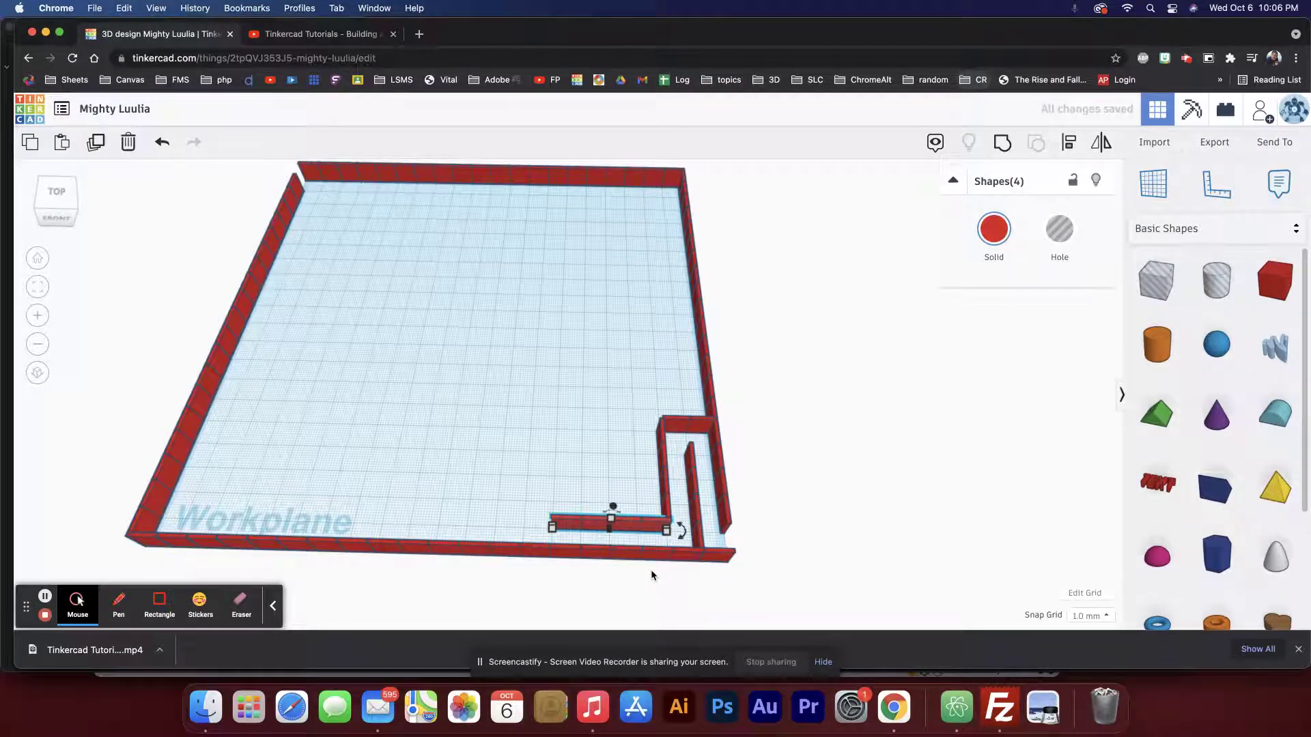
# Step: Duplicate the middle strip's two front panels and shift the copy along the front wall, just past the horizontal wall's left end
pyautogui.moveTo(630, 579)
pyautogui.mouseDown(button='right')
pyautogui.moveTo(653, 593)
pyautogui.moveTo(651, 579)
pyautogui.mouseUp(button='right')
pyautogui.click(625, 520)
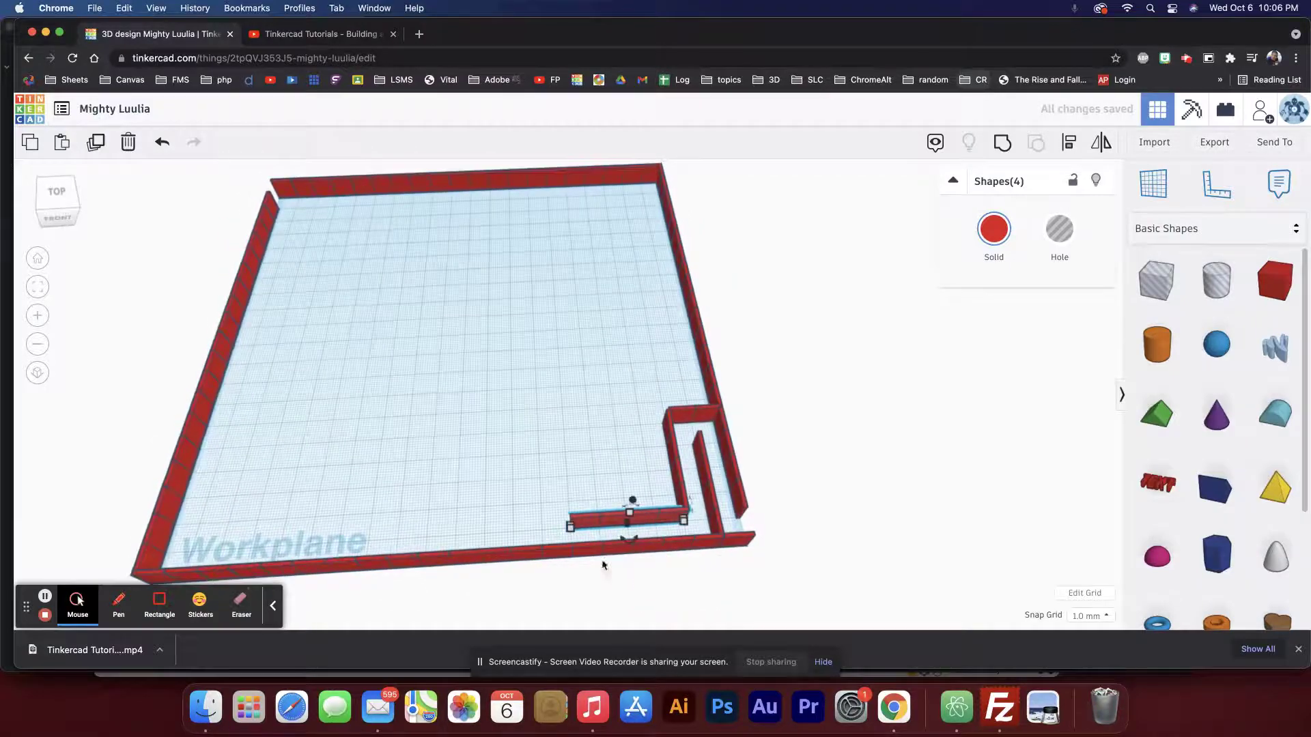
pyautogui.click(711, 517)
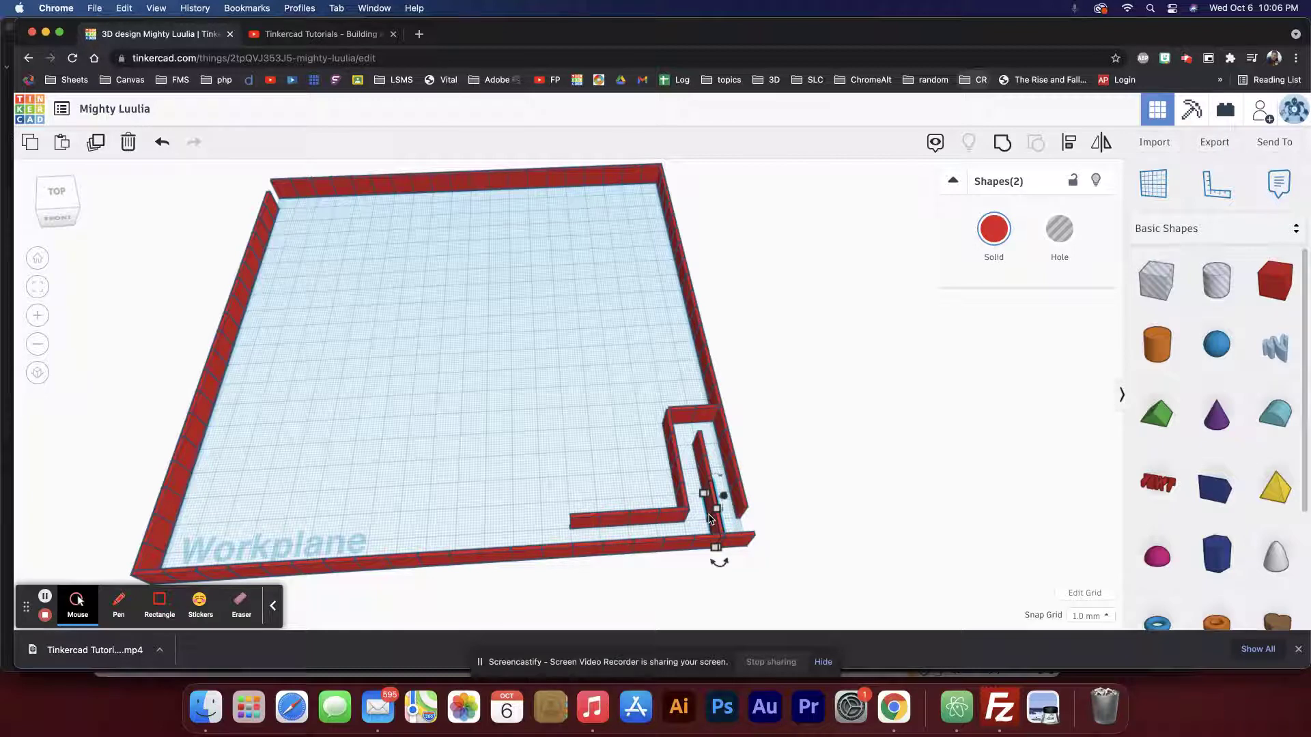
pyautogui.press('super+d')
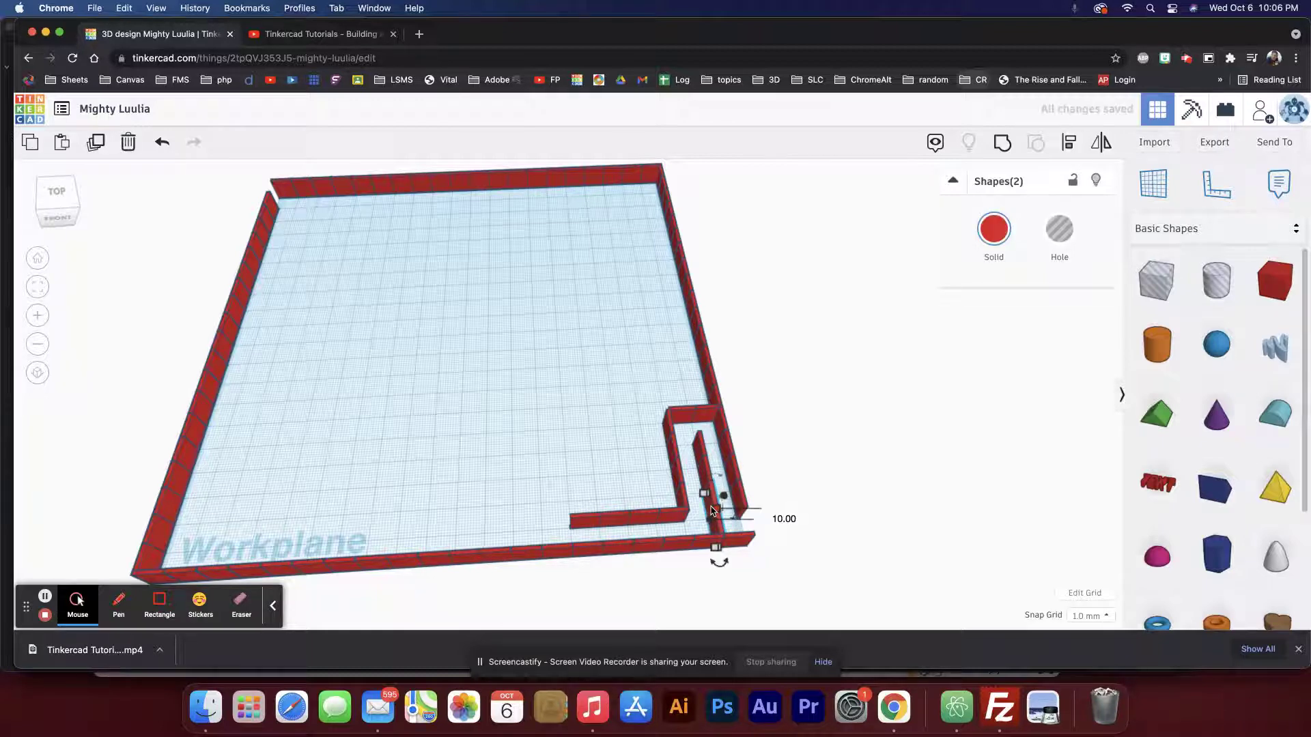
pyautogui.hotkey('shift', 'Left')
pyautogui.hotkey('shift', 'Left')
pyautogui.hotkey('shift', 'Left')
pyautogui.press('Left')
pyautogui.press('Left')
pyautogui.press('Left')
pyautogui.press('Left')
pyautogui.press('Left')
pyautogui.press('Left')
pyautogui.press('Left')
pyautogui.press('Left')
pyautogui.press('Left')
pyautogui.press('Left')
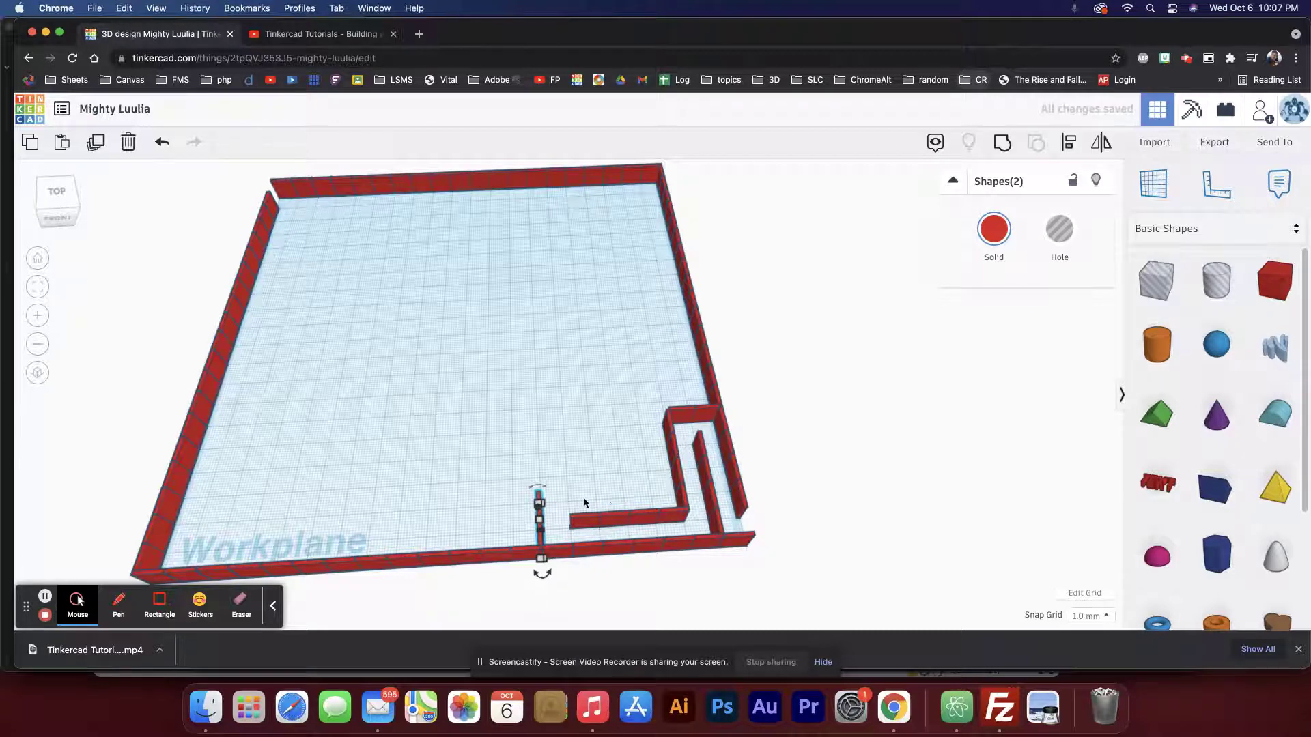
# Step: Duplicate the new two-panel divider and shift the copy straight back to extend the divider to four panels
pyautogui.moveTo(584, 502); pyautogui.dragTo(667, 526)
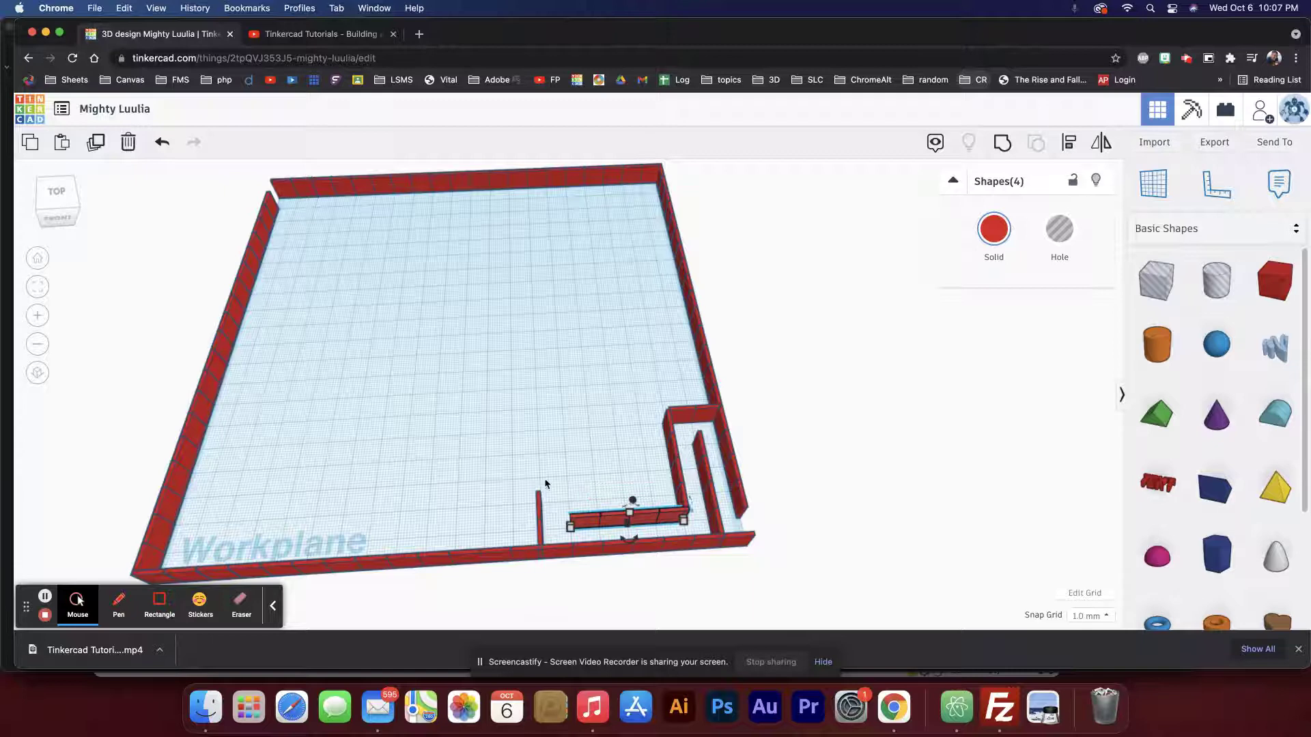
pyautogui.moveTo(527, 478); pyautogui.dragTo(551, 535)
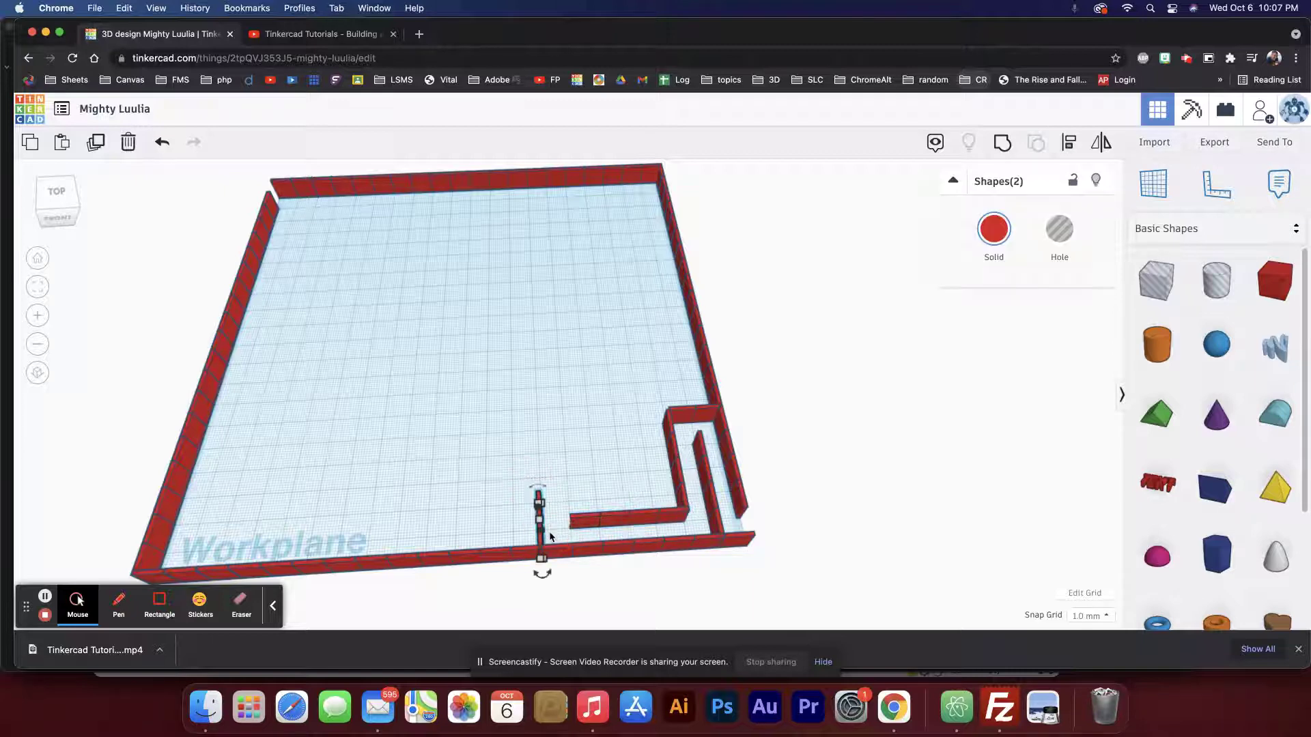
pyautogui.hotkey('shift', 'Up')
pyautogui.hotkey('shift', 'Up')
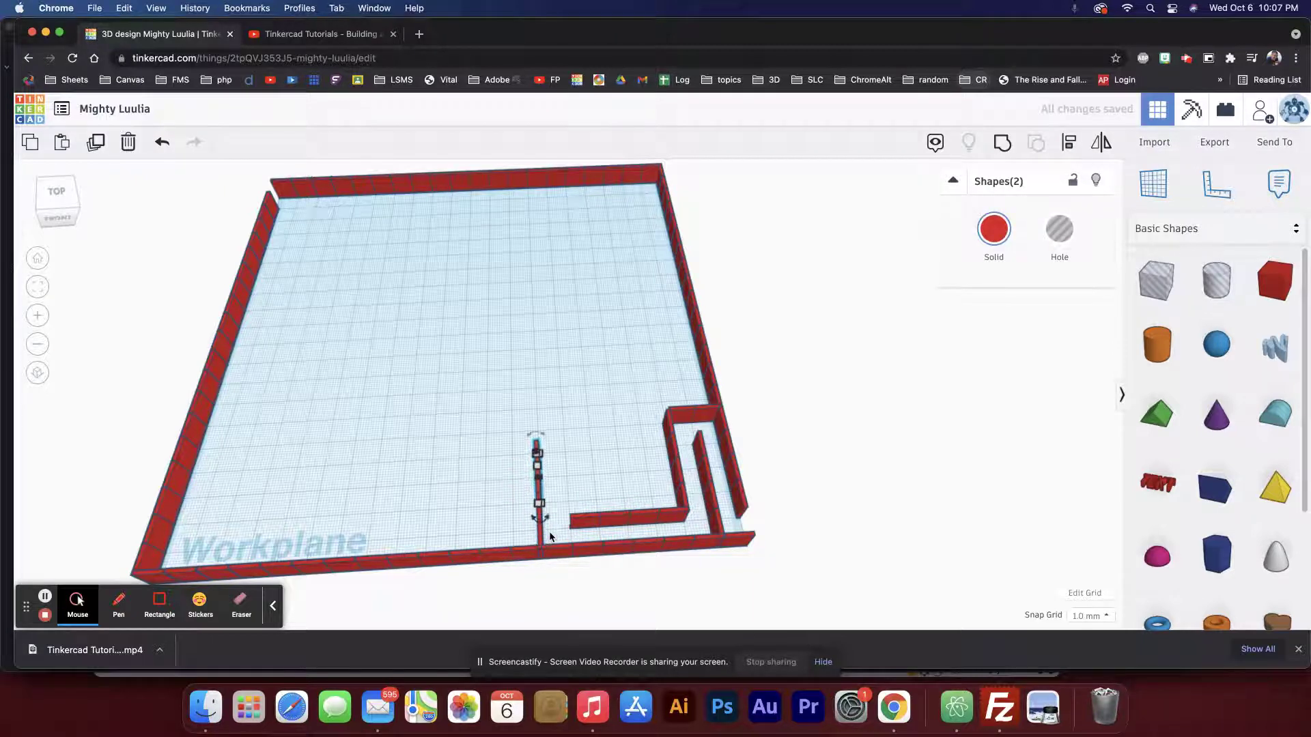
# Step: Duplicate the middle strip's two rear panels and shift the copy left and forward to meet the horizontal wall's left end
pyautogui.click(700, 467)
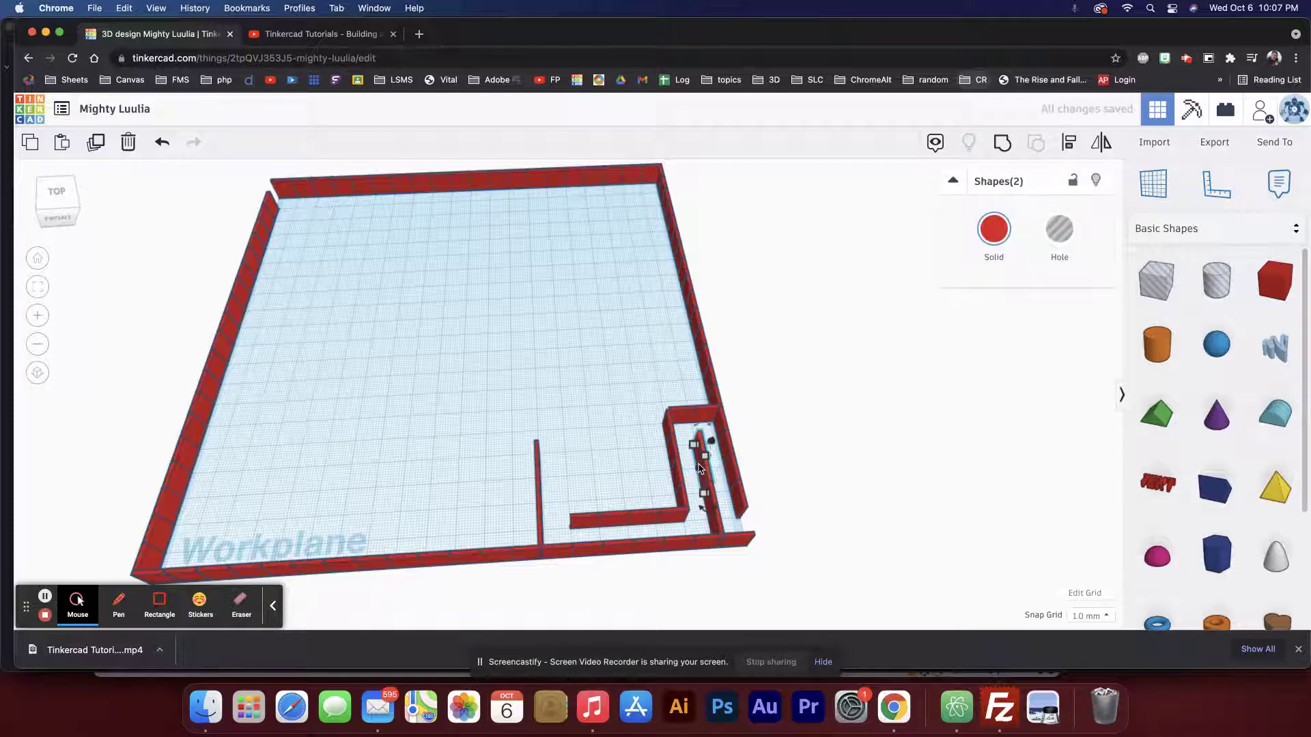
pyautogui.hotkey('shift', 'Left')
pyautogui.hotkey('shift', 'Left')
pyautogui.hotkey('shift', 'Left')
pyautogui.hotkey('shift', 'Left')
pyautogui.hotkey('shift', 'Left')
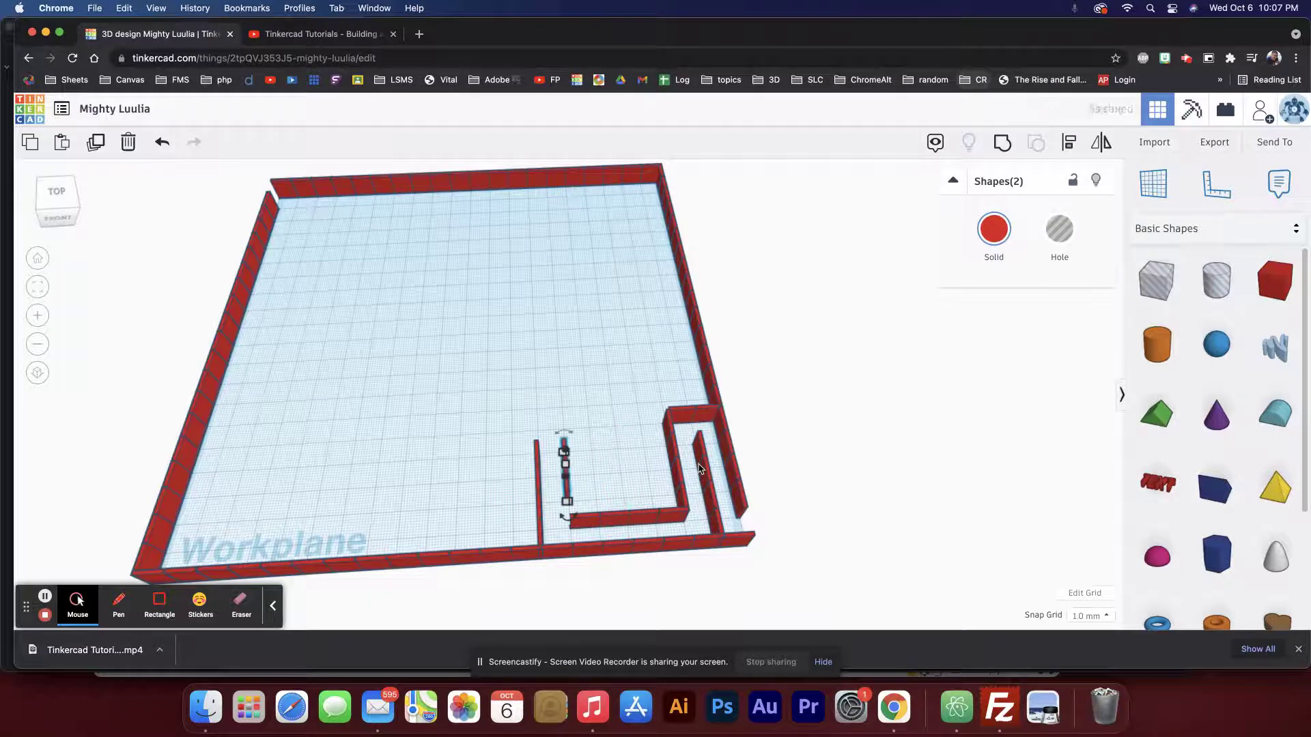
pyautogui.hotkey('shift', 'Down')
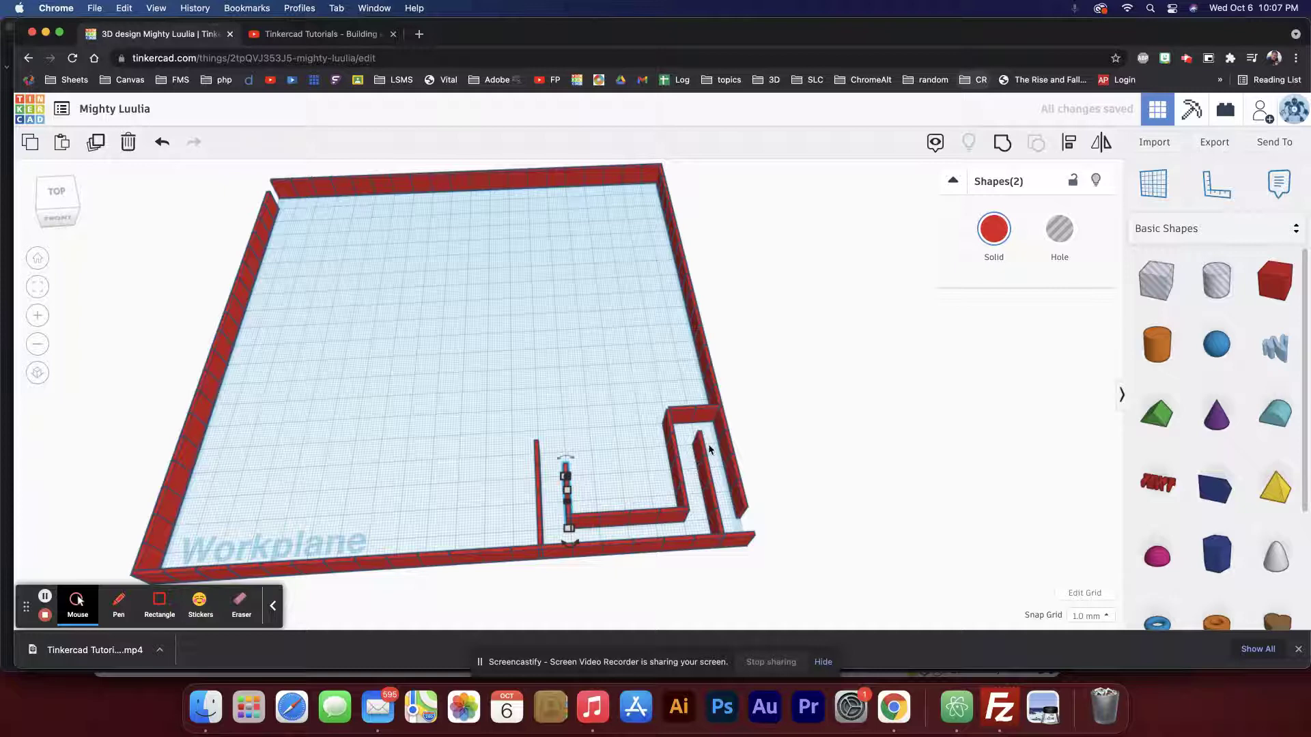
# Step: Paste a copy of the two-panel divider and shift it back and right, inside the U-shaped corridor beside its left arm
pyautogui.hotkey('ctrl', 'v')
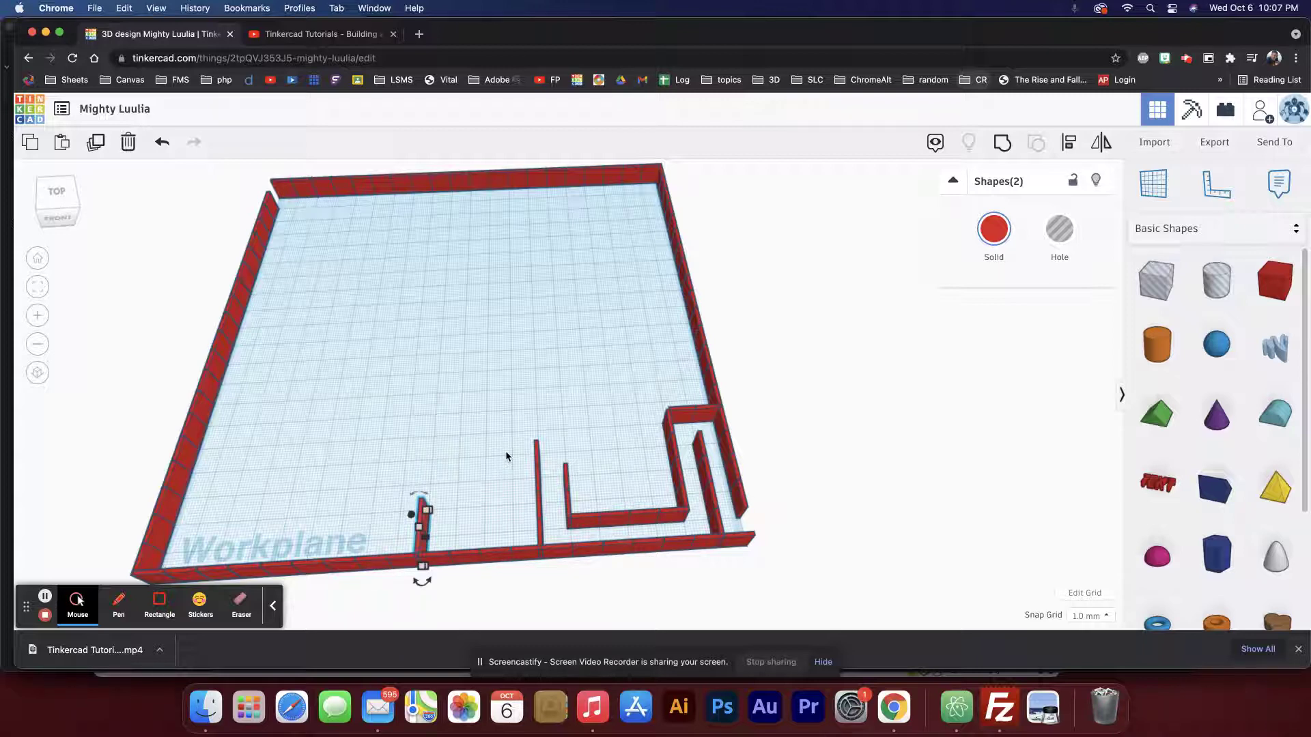
pyautogui.hotkey('shift', 'Up')
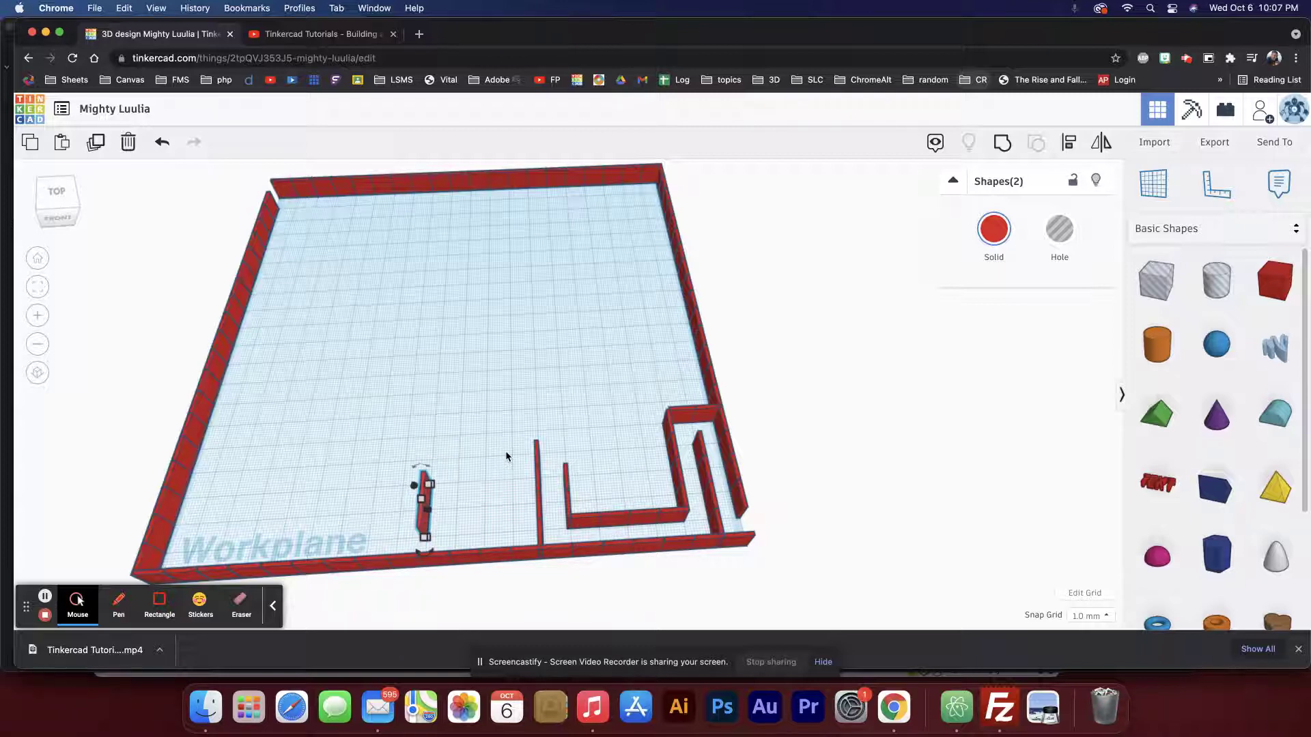
pyautogui.hotkey('shift', 'Up')
pyautogui.hotkey('shift', 'Right')
pyautogui.hotkey('shift', 'Right')
pyautogui.hotkey('shift', 'Right')
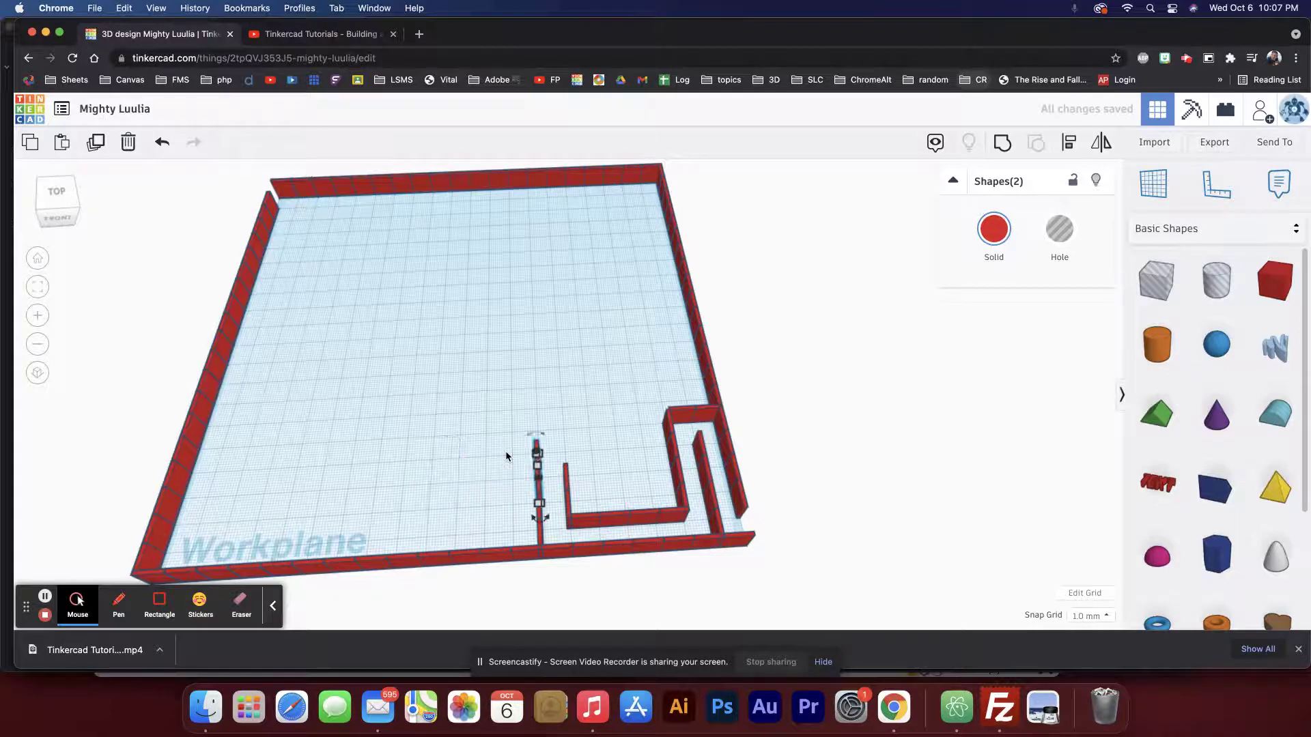
pyautogui.hotkey('shift', 'Right')
pyautogui.hotkey('shift', 'Right')
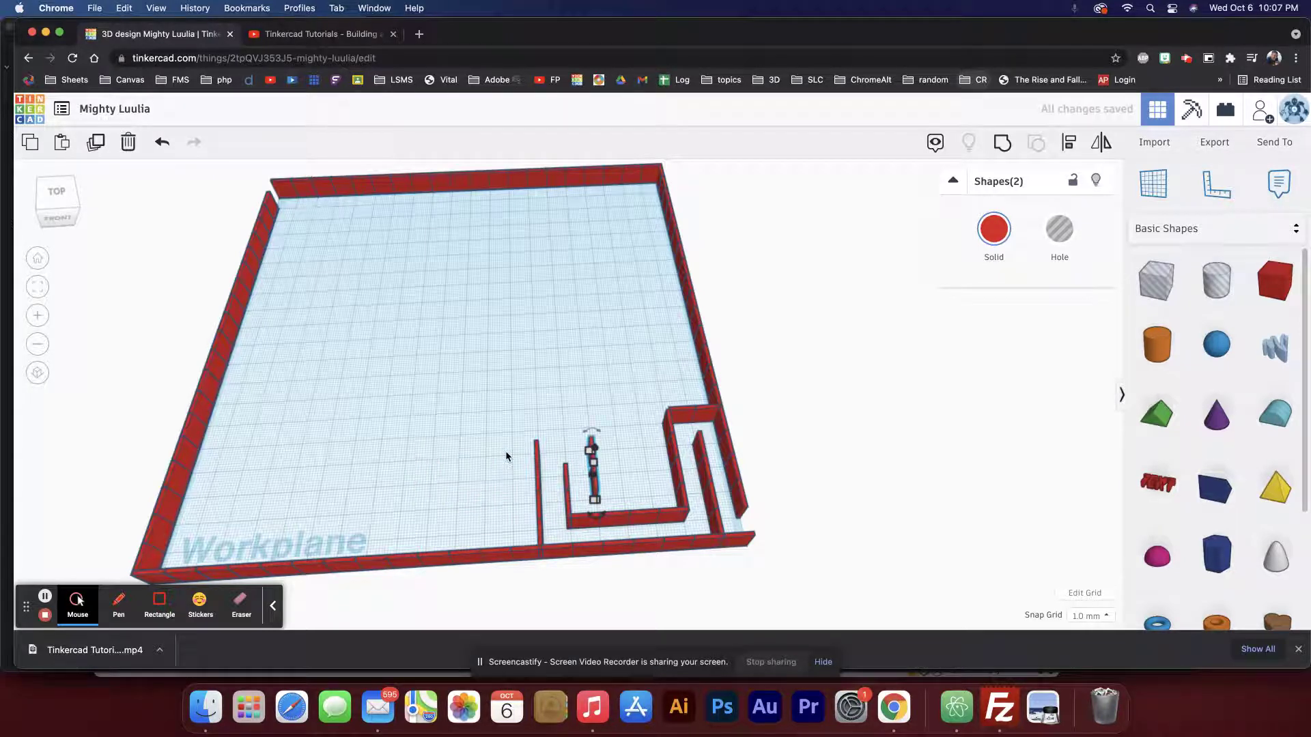
pyautogui.scroll(3, 505, 451)
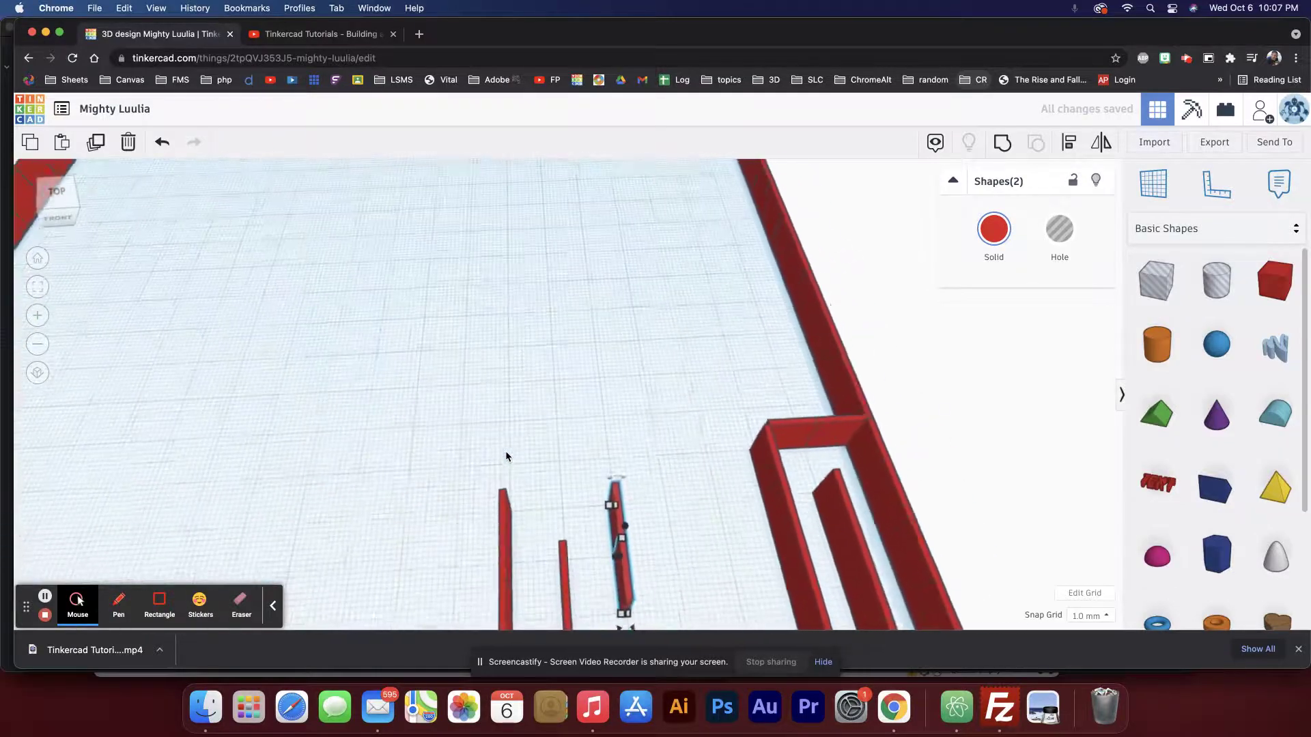
pyautogui.scroll(-5, 505, 450)
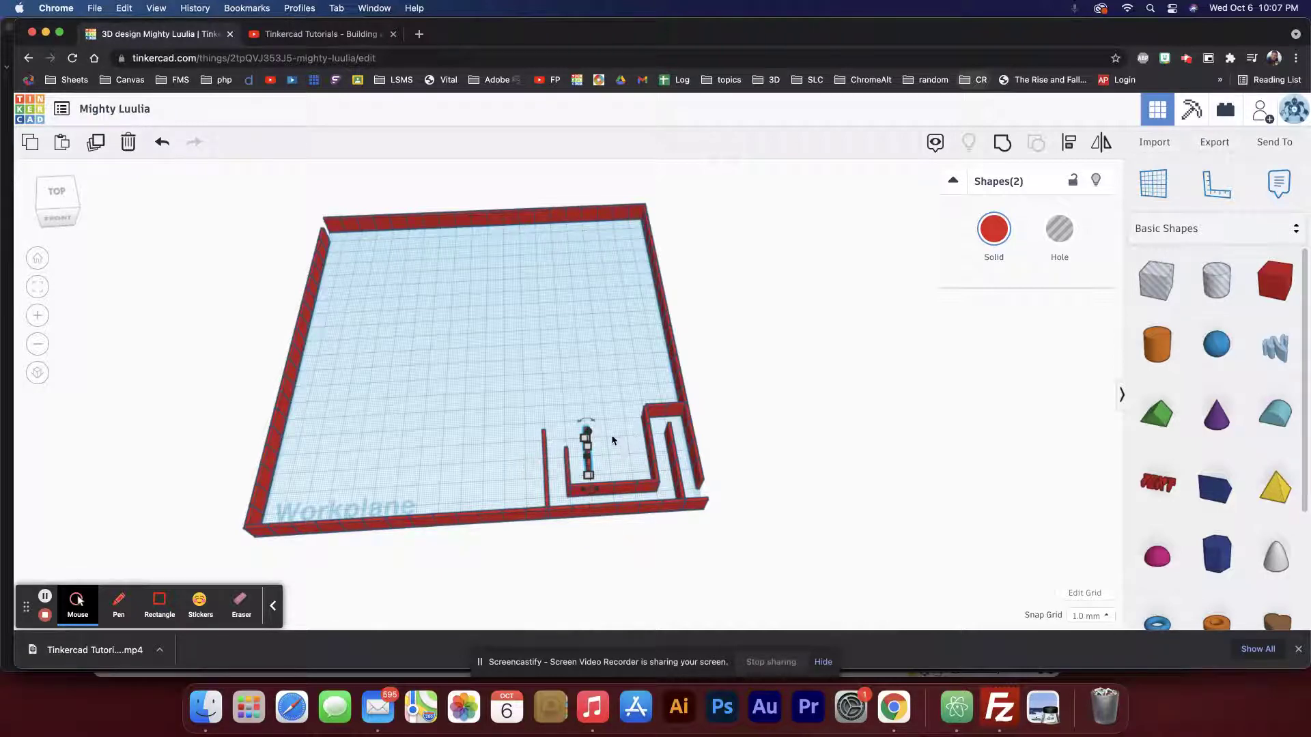
# Step: Duplicate the two-panel divider twice, placing one copy against the horizontal wall and the other farther right and slightly back
pyautogui.press('super+d')
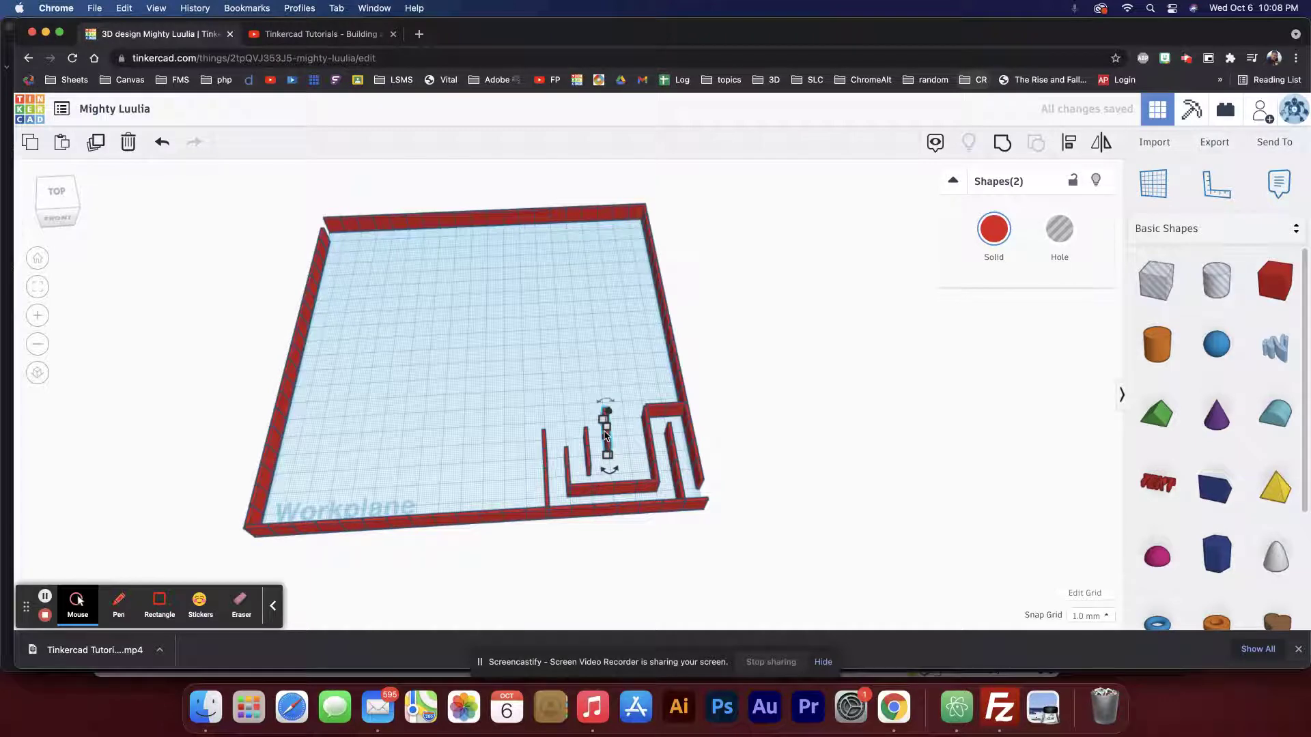
pyautogui.press('super+z')
pyautogui.press('super+shift+z')
pyautogui.press('Left')
pyautogui.press('Left')
pyautogui.press('Left')
pyautogui.press('Left')
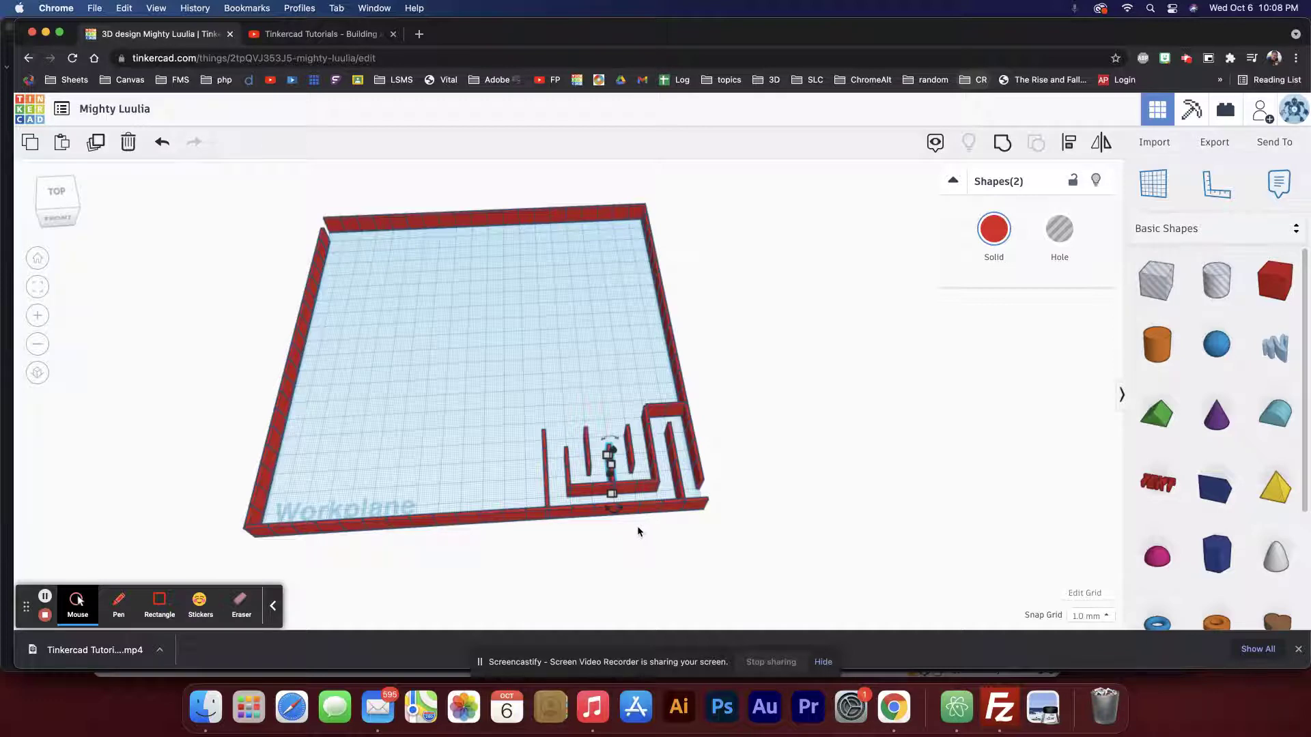
# Step: Duplicate four front-wall panels and shift the copy back to join the rear ends of the long left divider and alternating dividers
pyautogui.click(561, 513)
pyautogui.press('super+d')
pyautogui.hotkey('shift', 'Up')
pyautogui.hotkey('shift', 'Up')
pyautogui.hotkey('shift', 'Up')
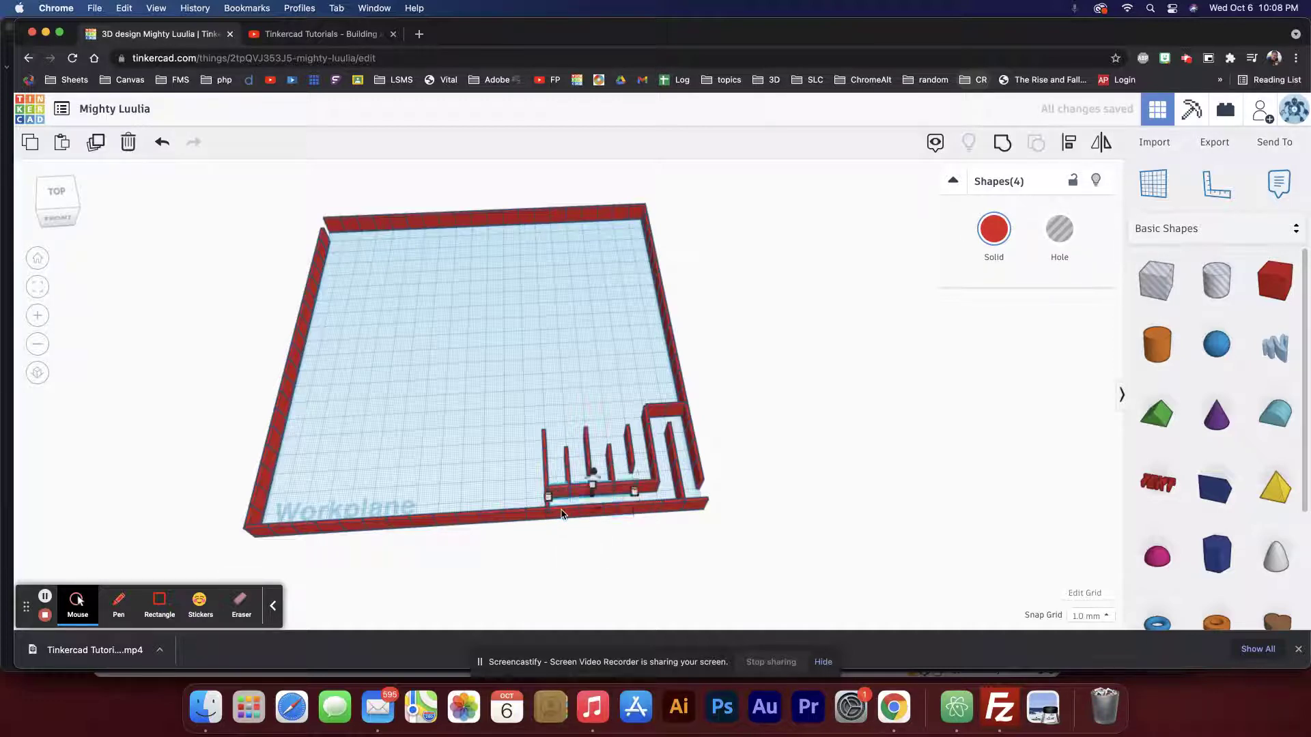
pyautogui.press('Up')
pyautogui.press('Up')
pyautogui.press('Up')
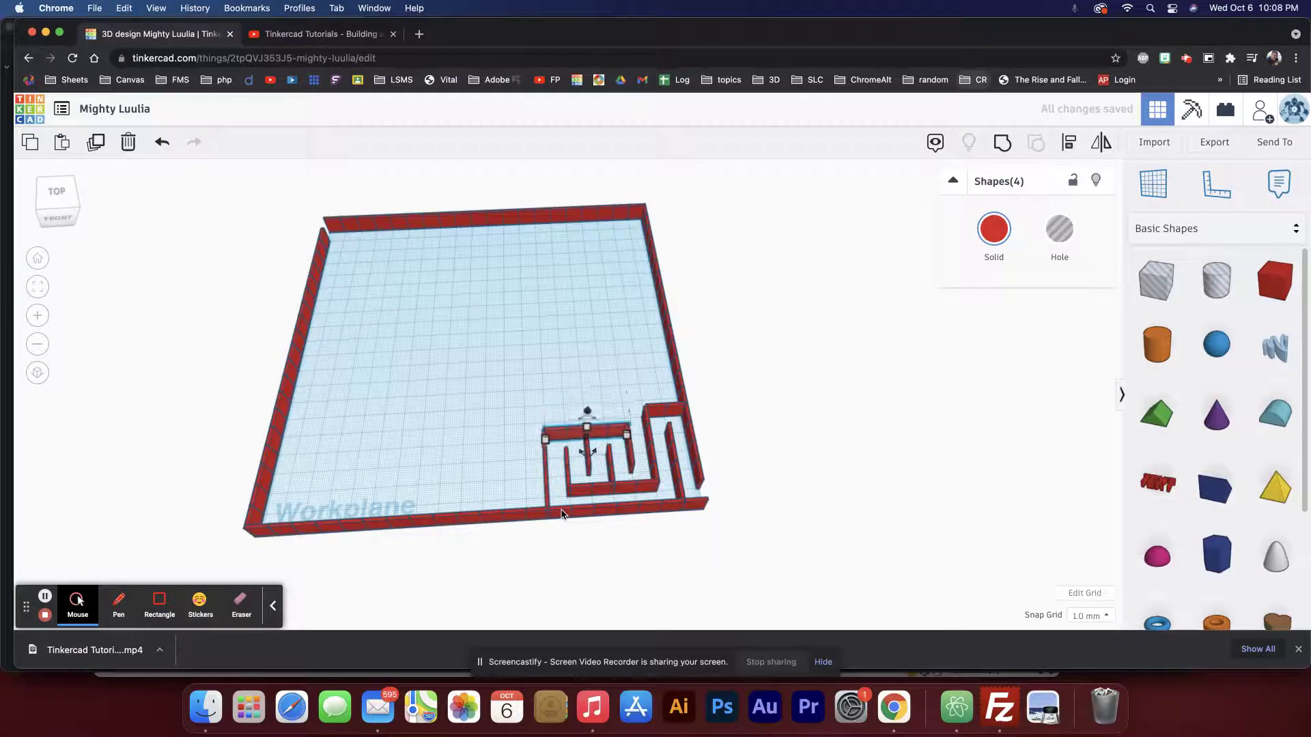
pyautogui.click(618, 365)
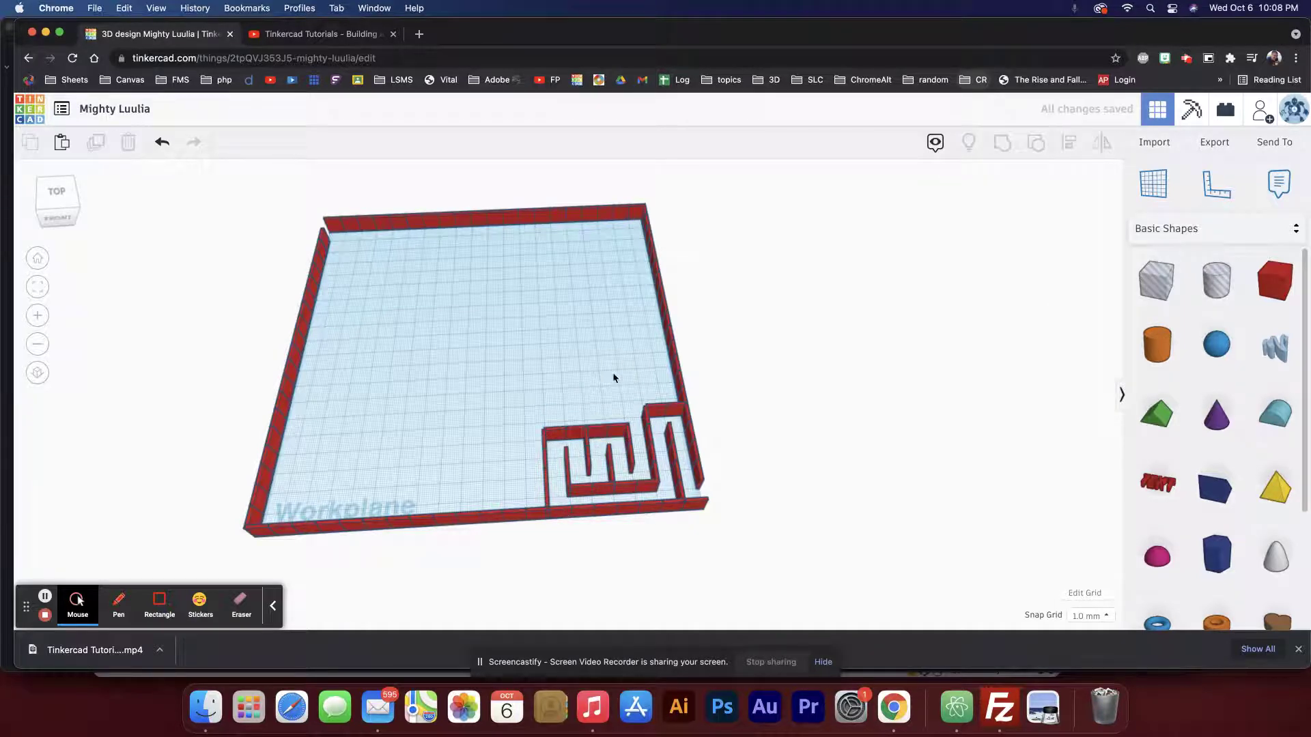
# Step: Duplicate the new four-panel rear wall, without the divider panels, and shift the copy one panel back and right to meet the right corridor
pyautogui.moveTo(612, 371); pyautogui.dragTo(596, 412, button='right')
pyautogui.scroll(5, 587, 423)
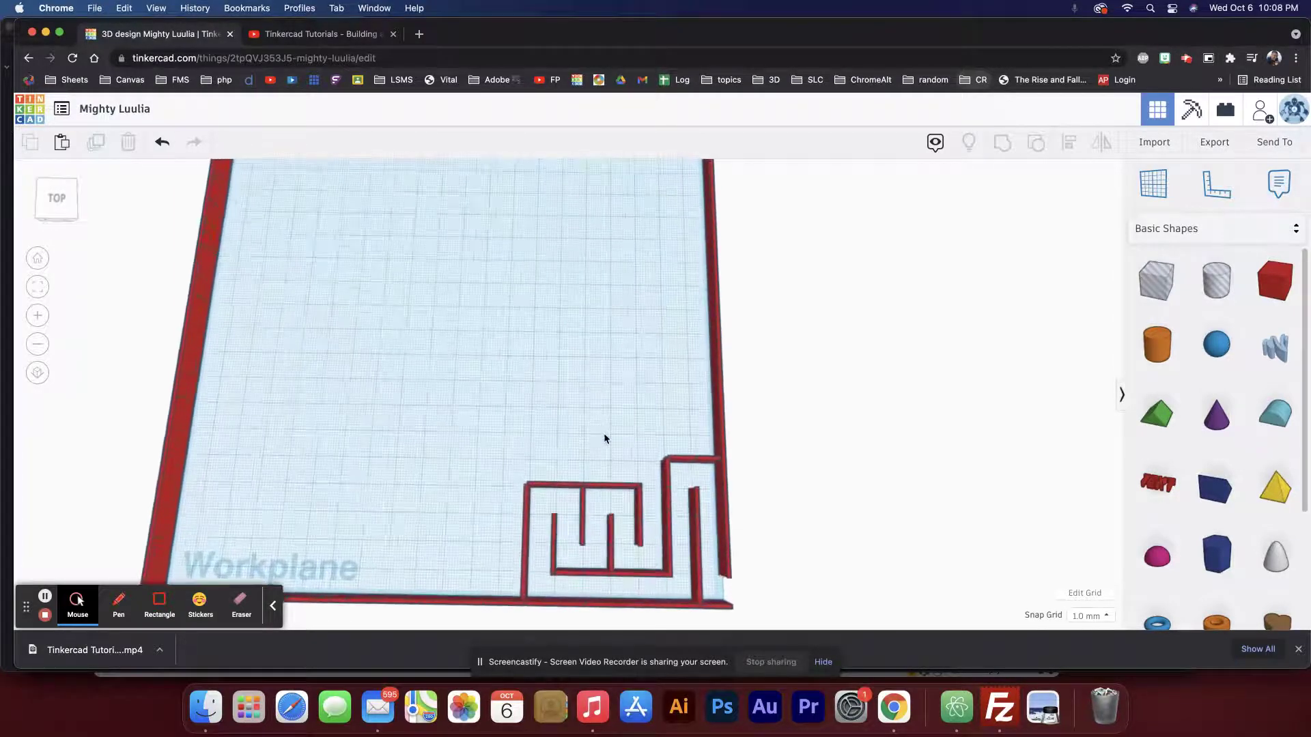
pyautogui.scroll(-4, 604, 410)
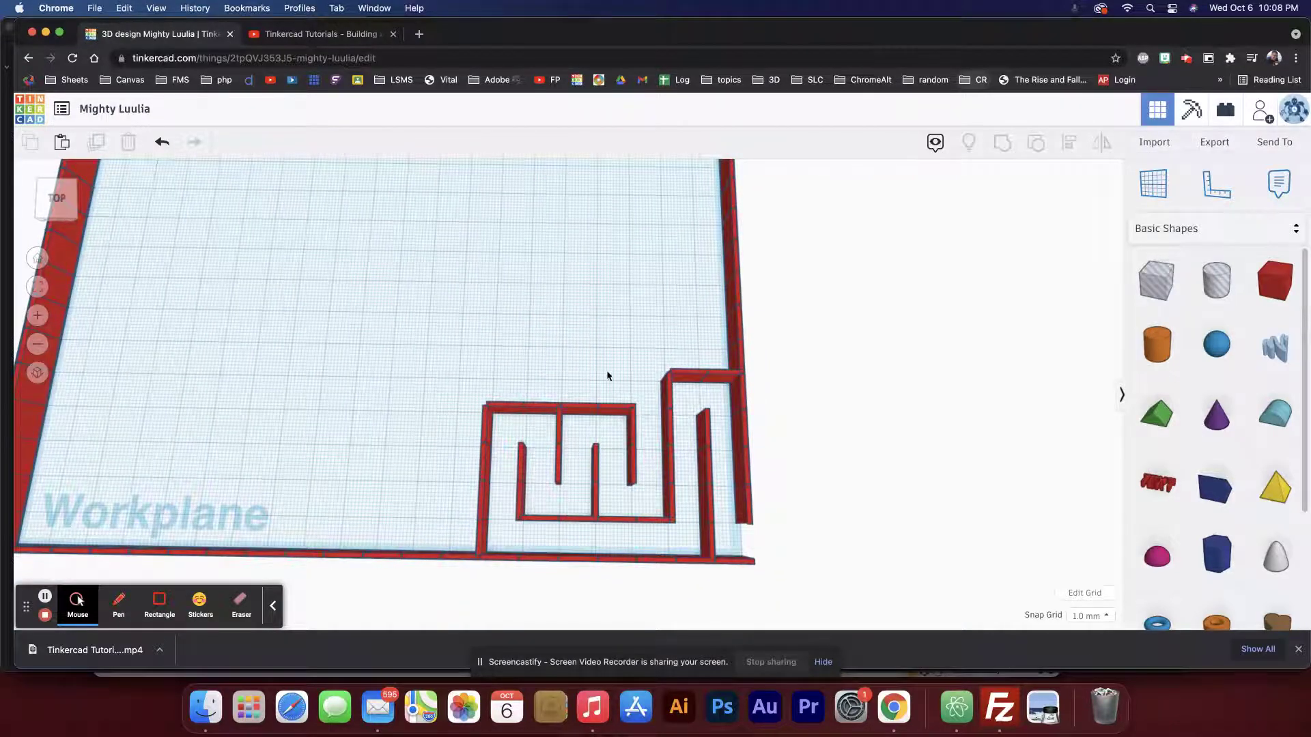
pyautogui.moveTo(609, 374); pyautogui.dragTo(600, 432, button='middle')
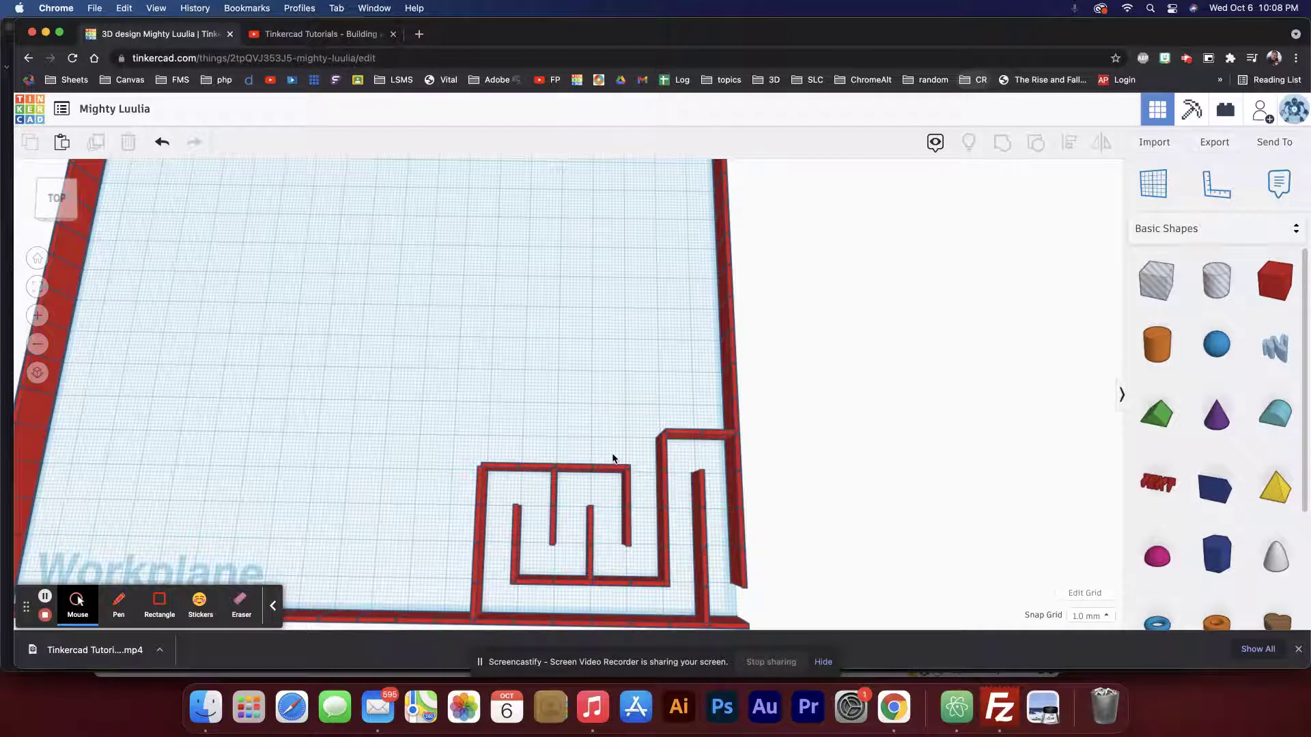
pyautogui.moveTo(613, 454); pyautogui.dragTo(499, 479)
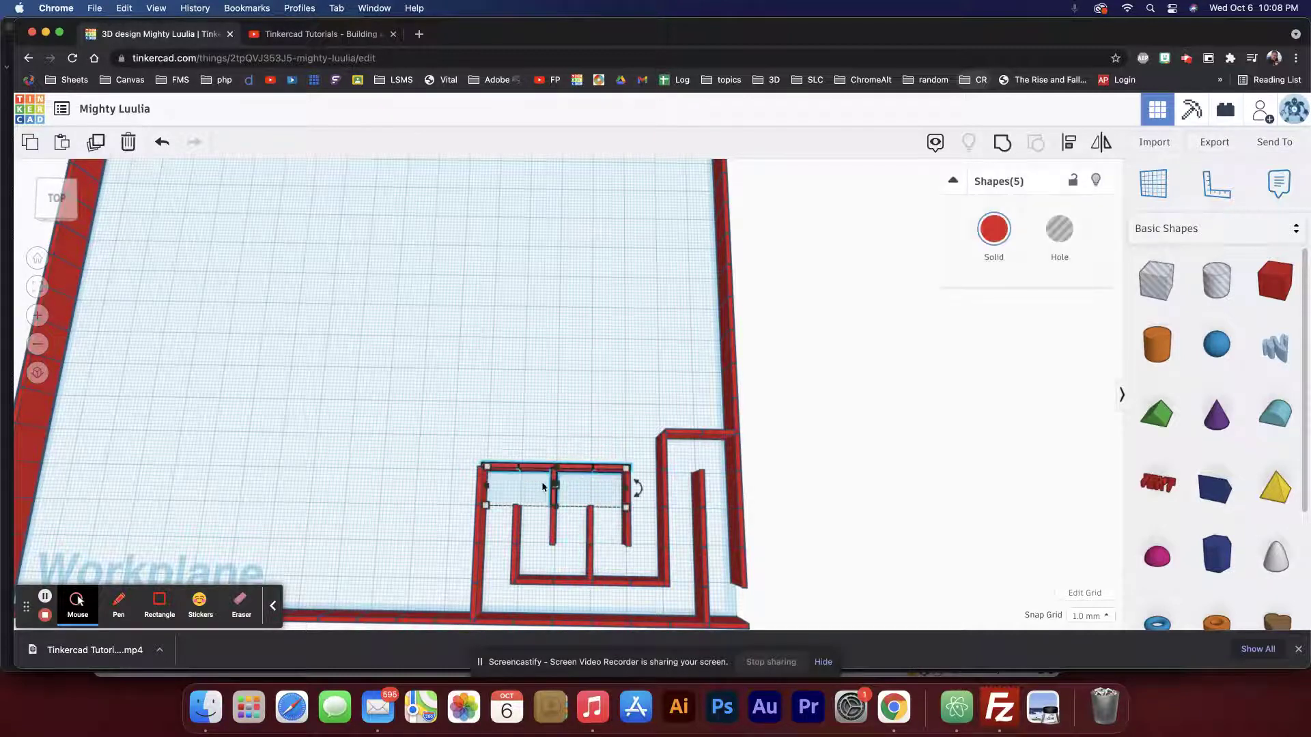
pyautogui.keyDown('shift'); pyautogui.click(554, 499); pyautogui.keyUp('shift')
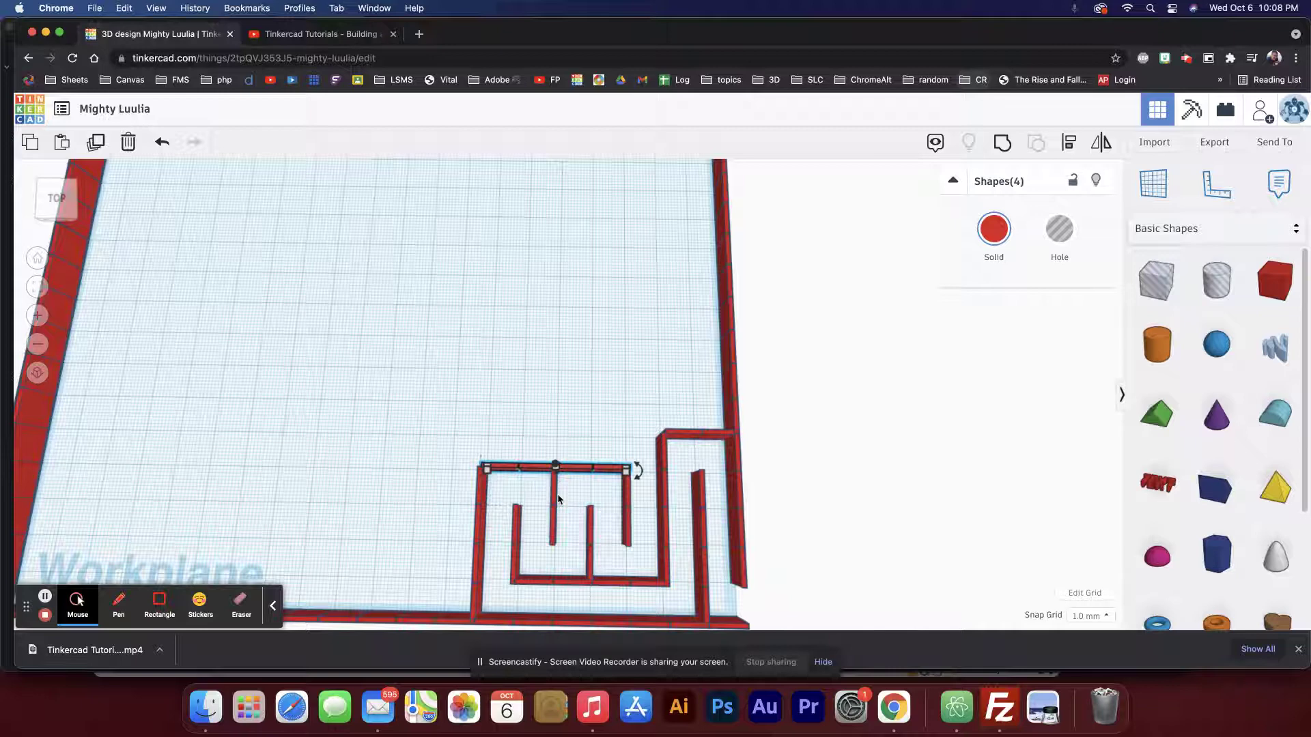
pyautogui.moveTo(504, 448); pyautogui.dragTo(617, 481)
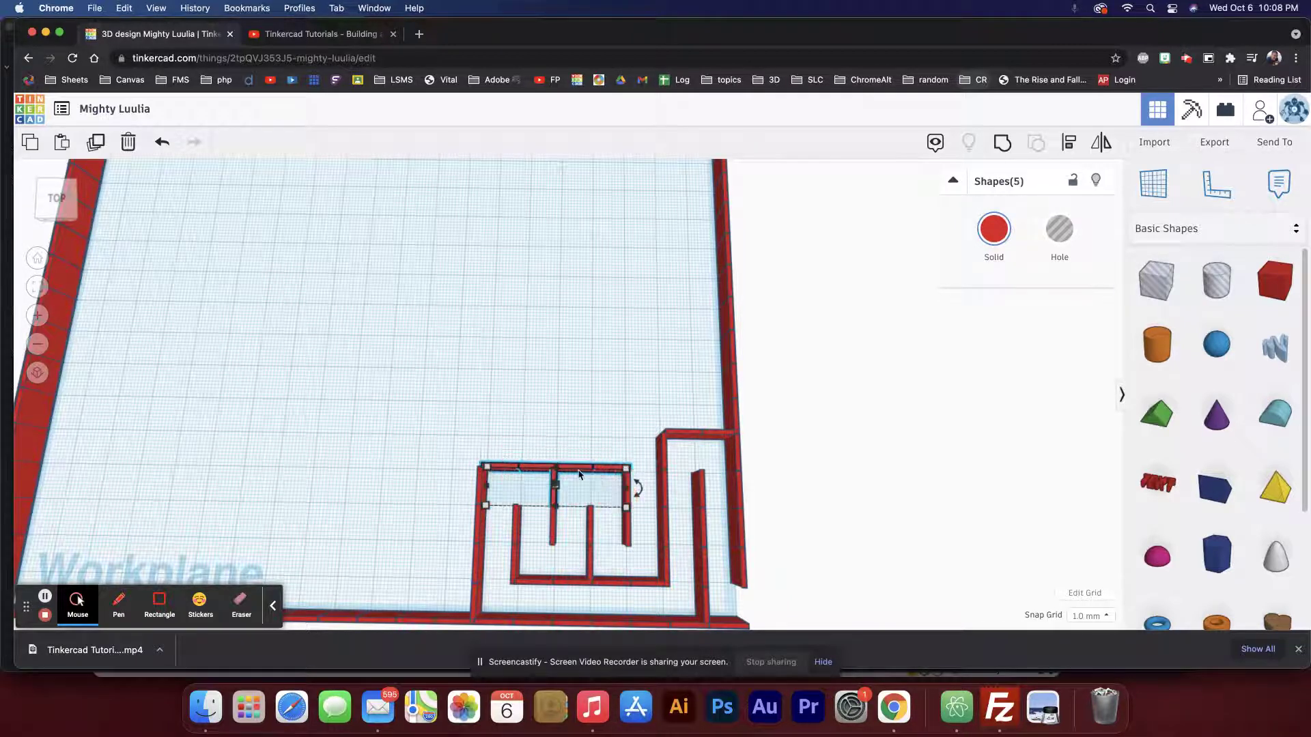
pyautogui.keyDown('shift'); pyautogui.click(554, 501); pyautogui.keyUp('shift')
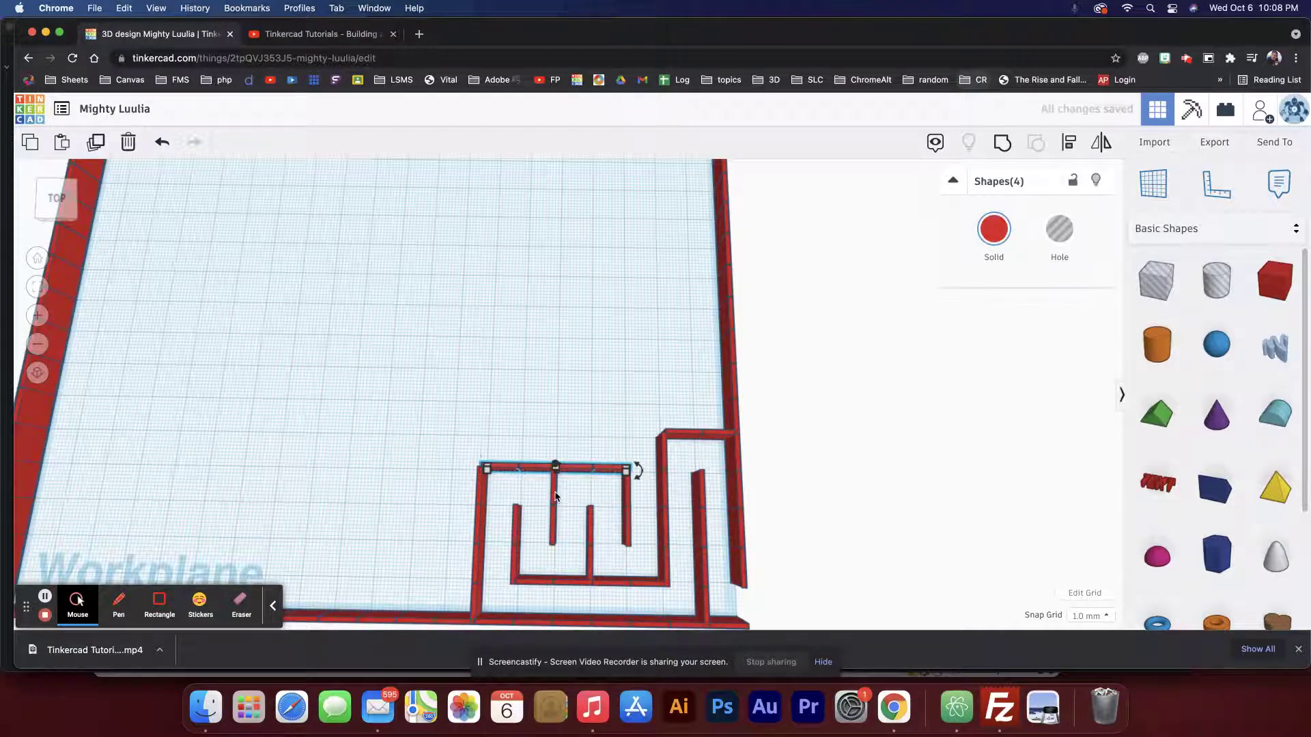
pyautogui.hotkey('shift', 'Up')
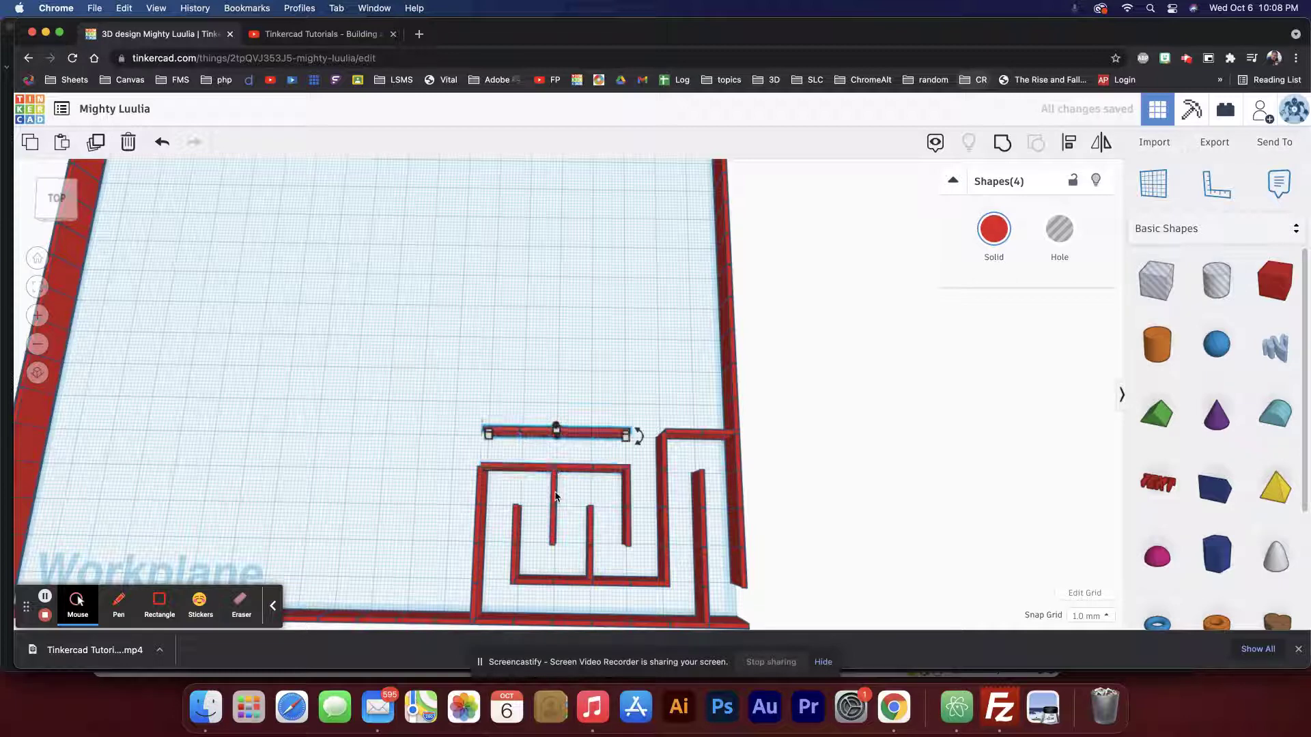
pyautogui.hotkey('shift', 'Right')
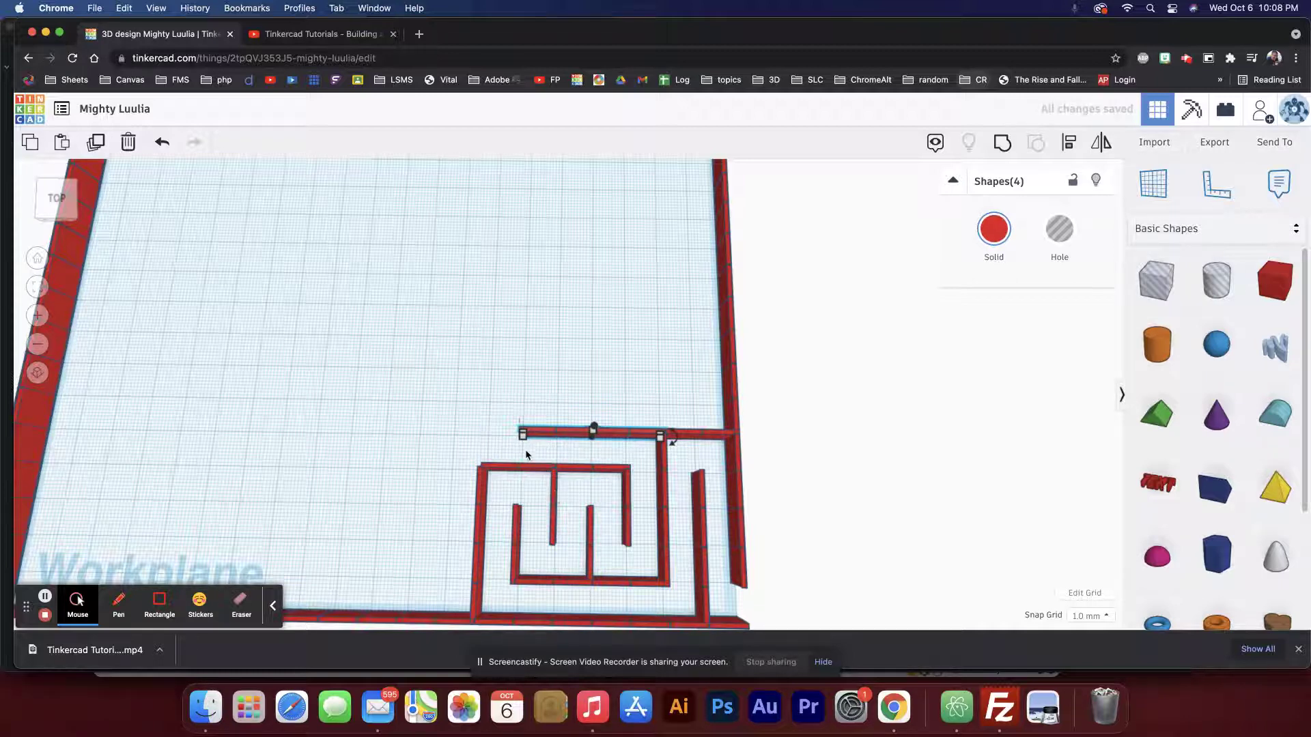
# Step: Duplicate the short left divider's rear panel twice and place the copies to extend the long left divider back by two panels
pyautogui.click(508, 524)
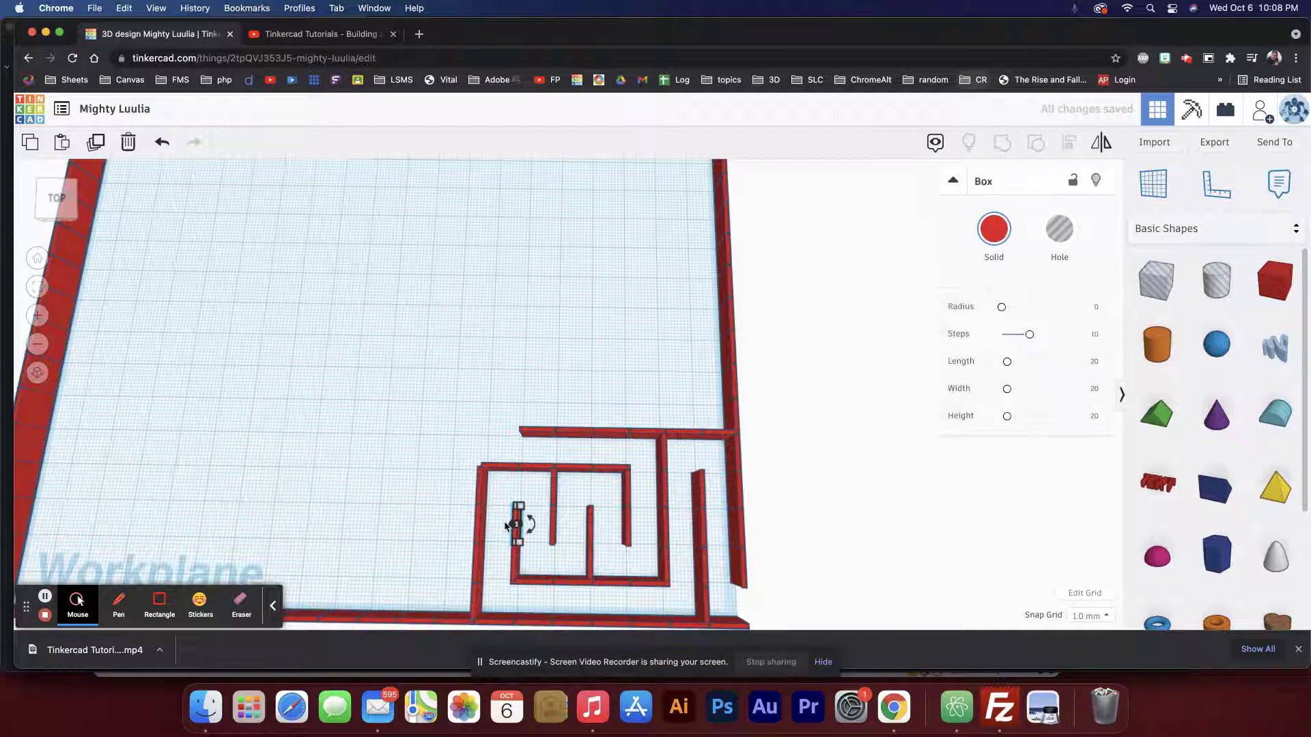
pyautogui.hotkey('shift', 'Up')
pyautogui.hotkey('shift', 'Up')
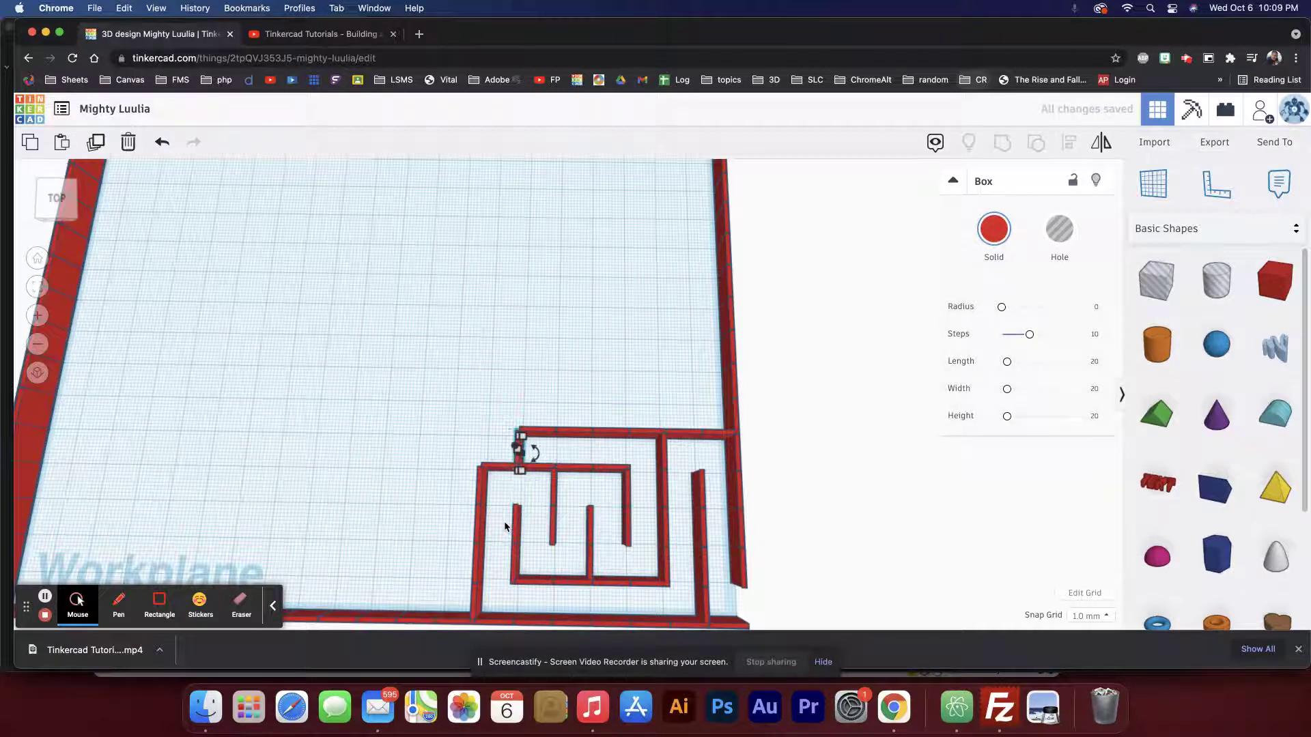
pyautogui.hotkey('shift', 'Left')
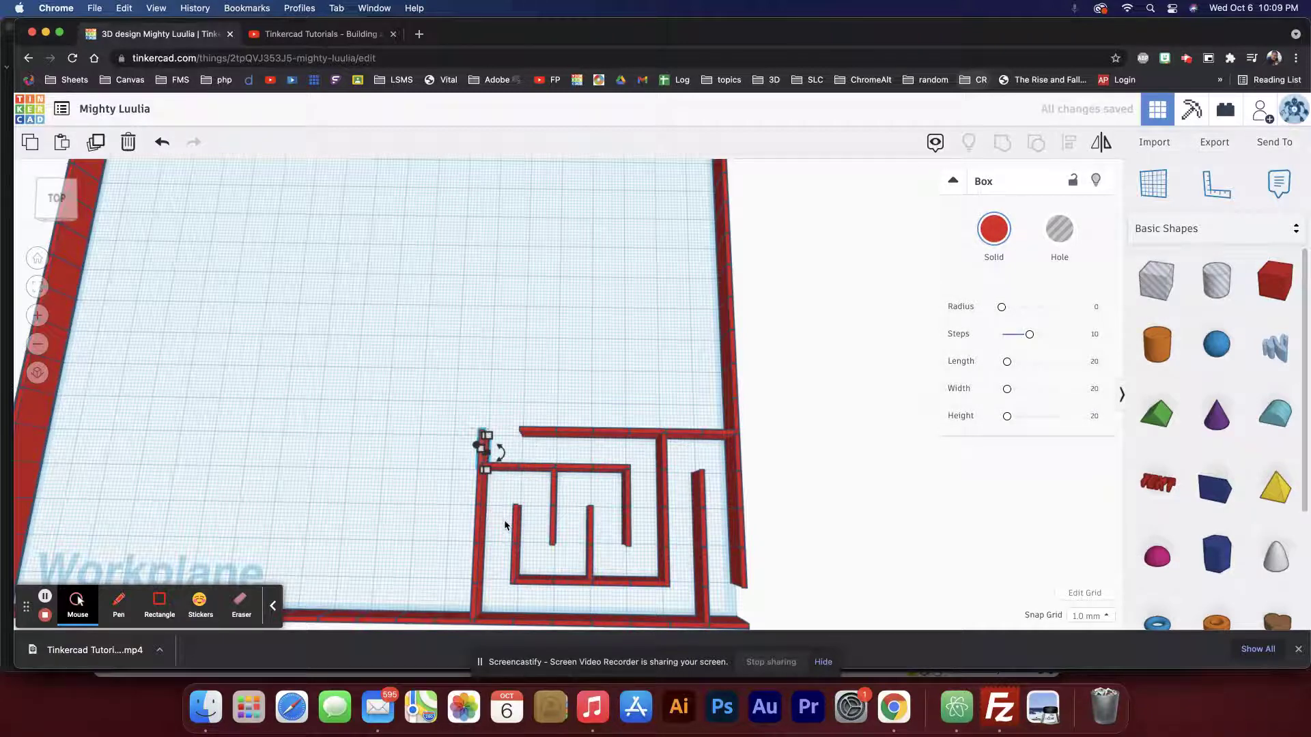
pyautogui.moveTo(499, 450); pyautogui.dragTo(499, 450)
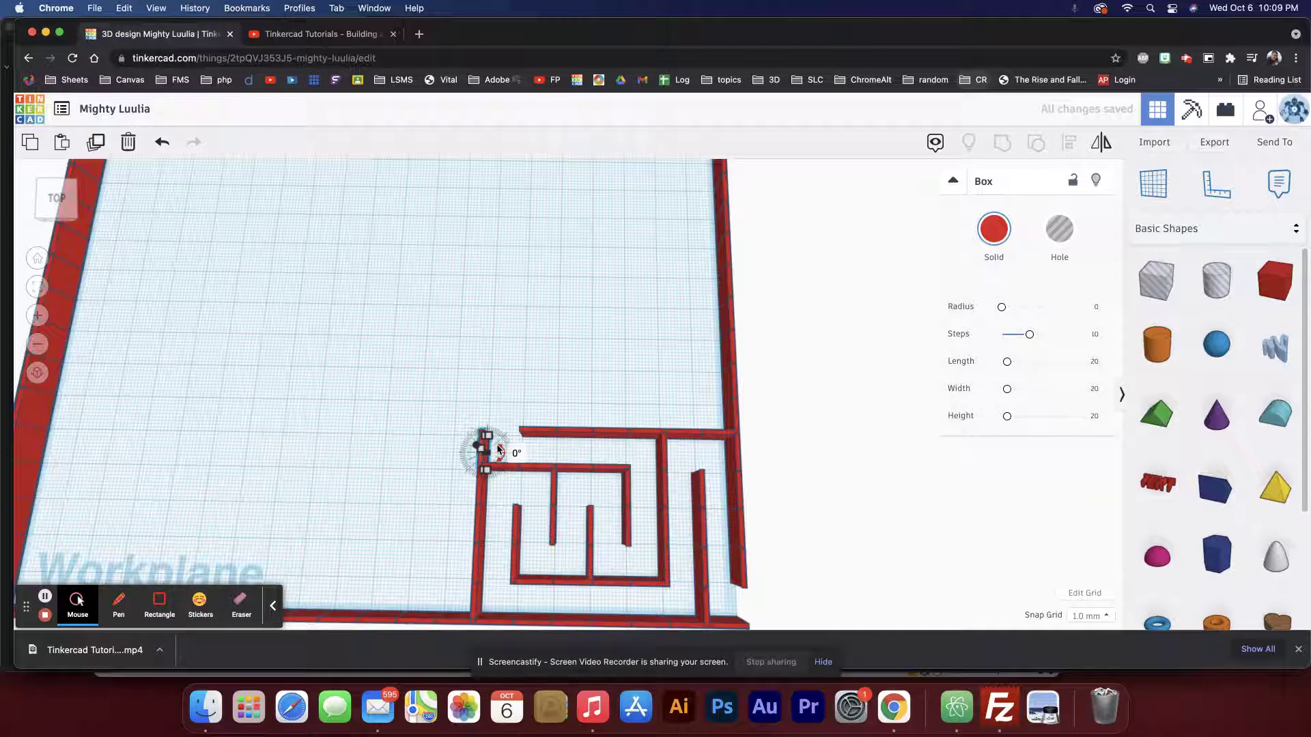
pyautogui.press('super+d')
pyautogui.hotkey('shift', 'Right')
pyautogui.hotkey('shift', 'Down')
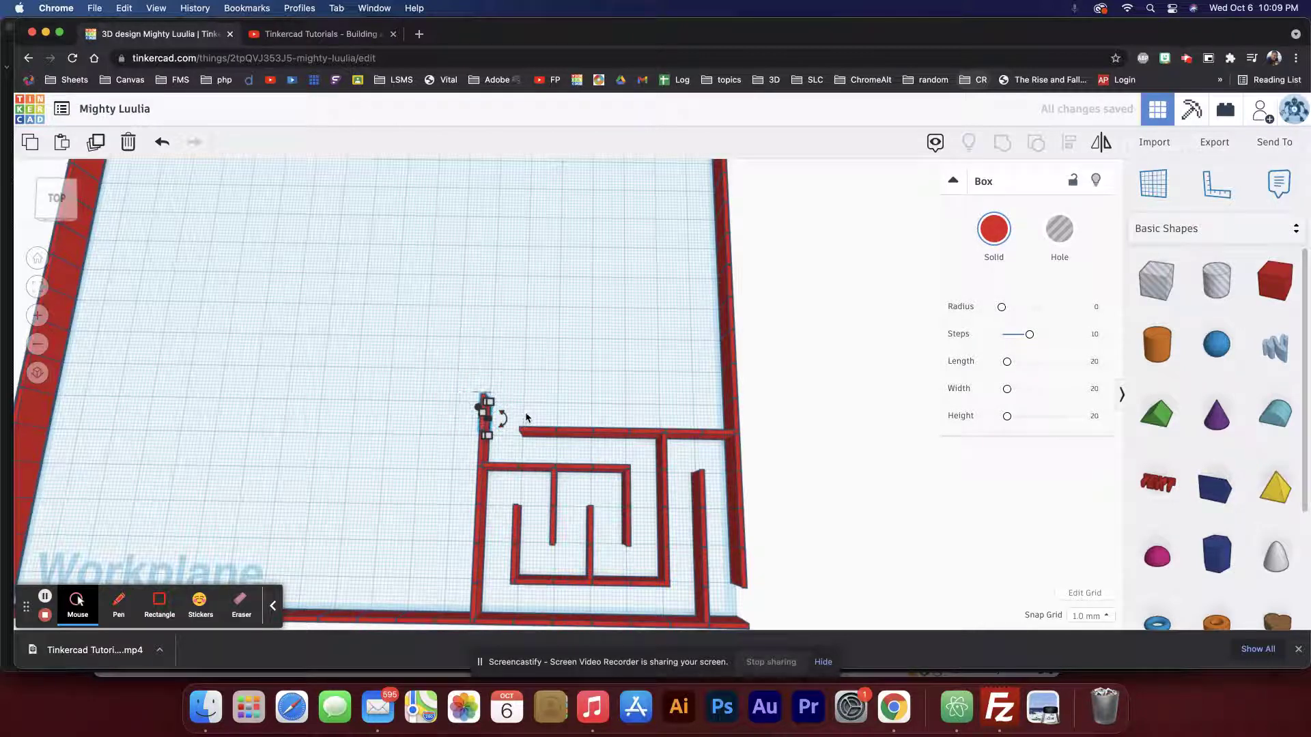
# Step: Delete the long left divider's panel just in front of its corner with the four-panel horizontal wall
pyautogui.moveTo(518, 414); pyautogui.dragTo(598, 447)
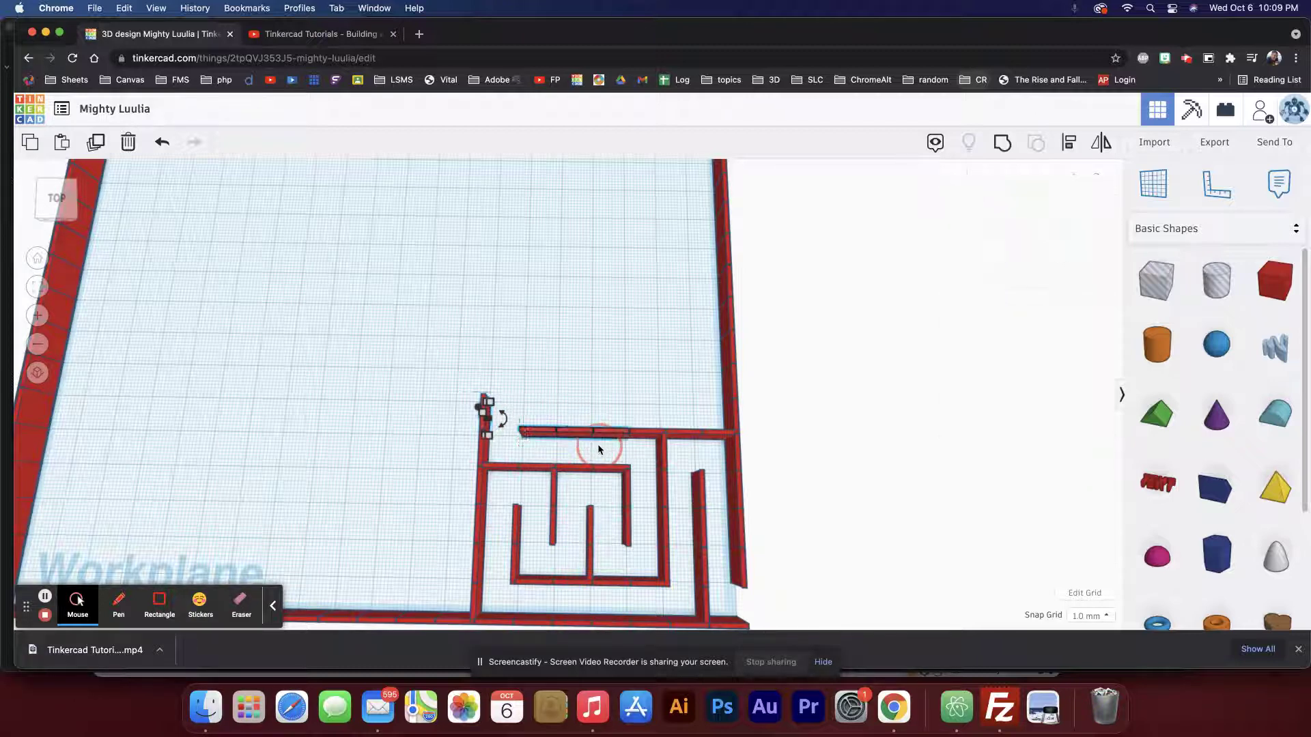
pyautogui.click(484, 492)
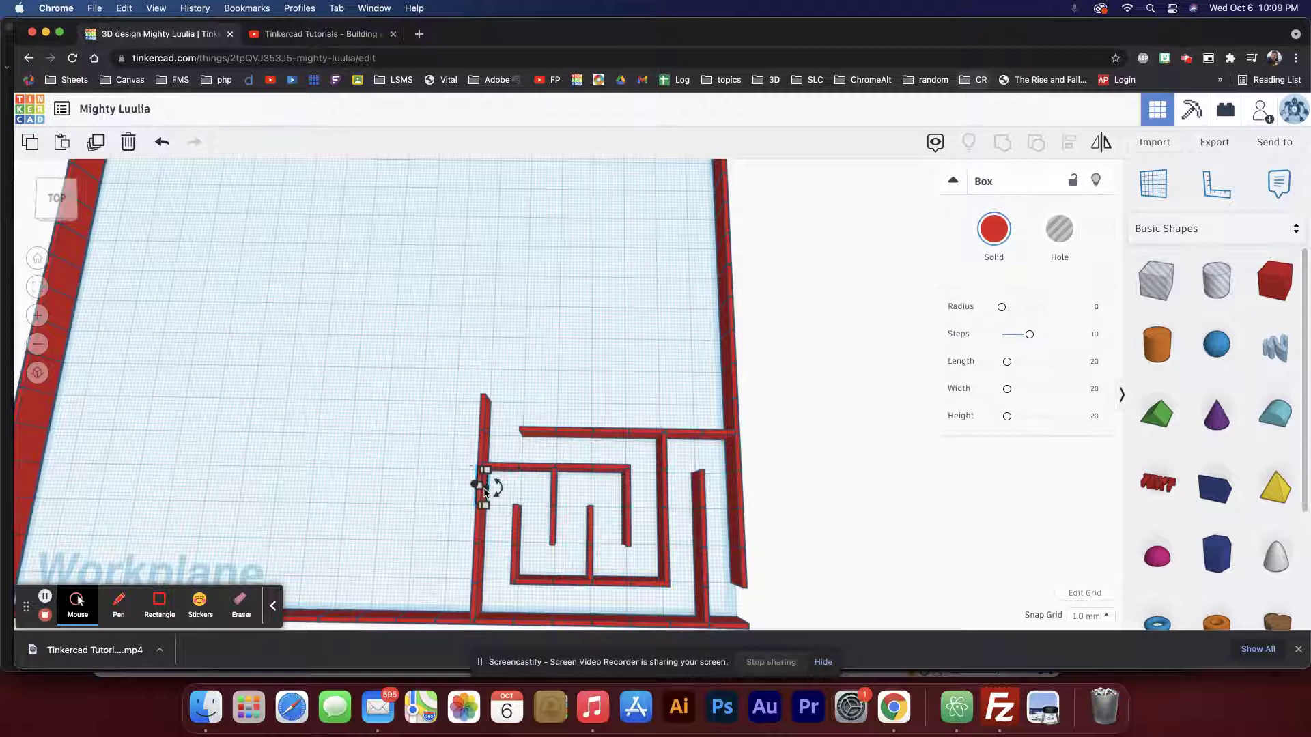
pyautogui.press('Delete')
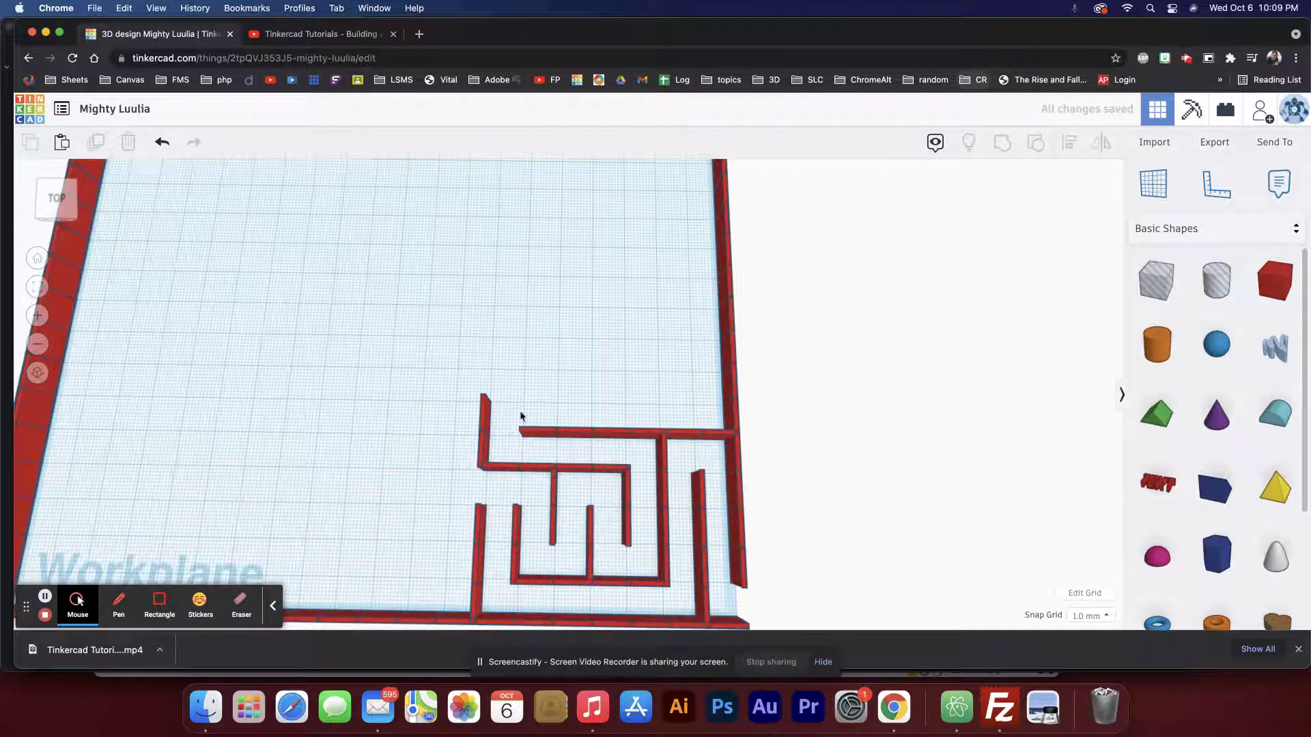
# Step: Duplicate the left three panels of the rearmost horizontal wall and shift the copy one panel back and left to meet the extended divider
pyautogui.moveTo(521, 413); pyautogui.dragTo(614, 442)
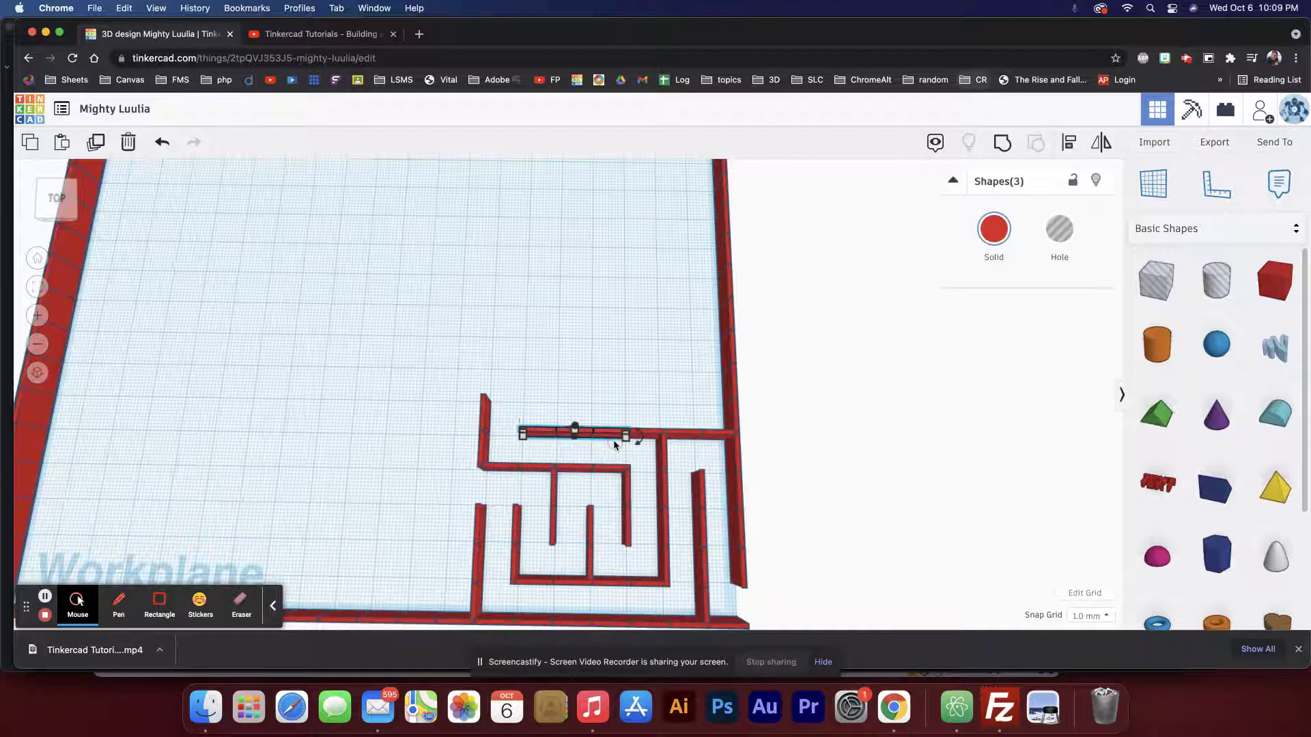
pyautogui.hotkey('shift', 'Up')
pyautogui.hotkey('shift', 'Left')
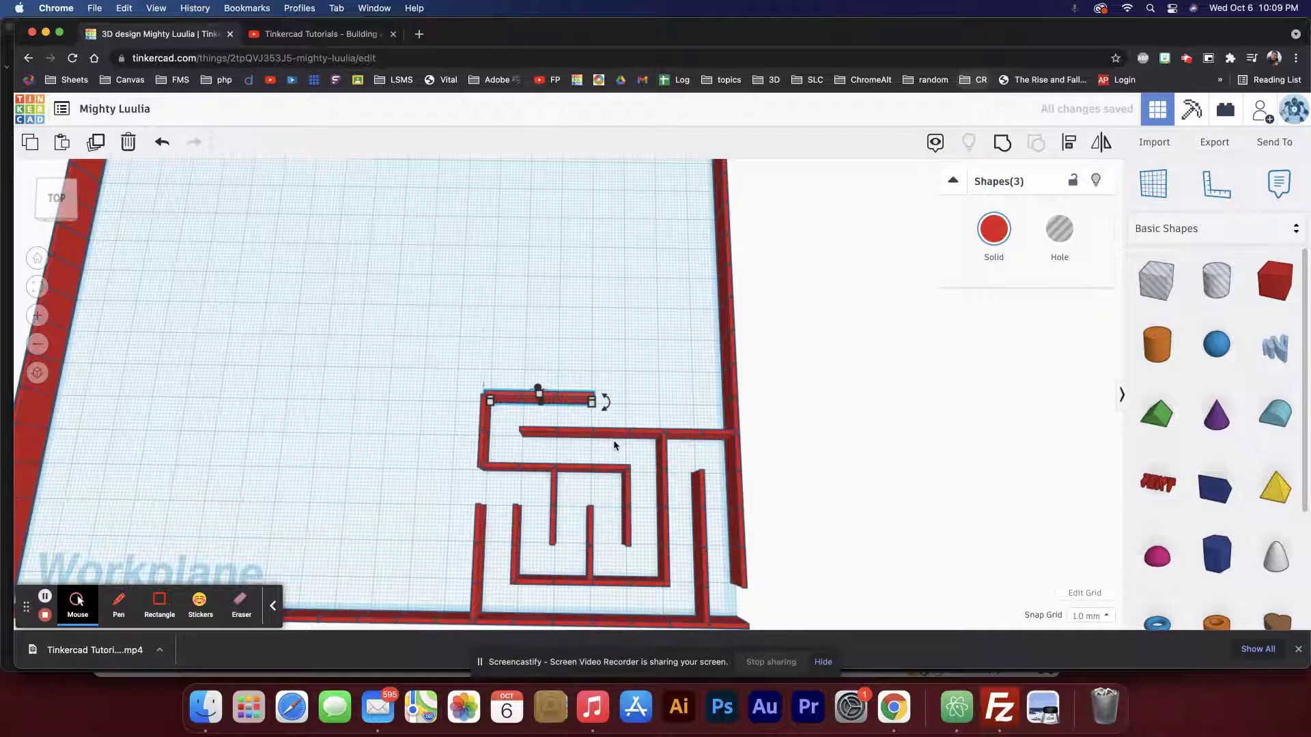
# Step: Duplicate the three-panel wall twice, placing one copy directly behind it and the other farther back against the right perimeter wall
pyautogui.hotkey('ctrl', 'd')
pyautogui.hotkey('shift', 'Up')
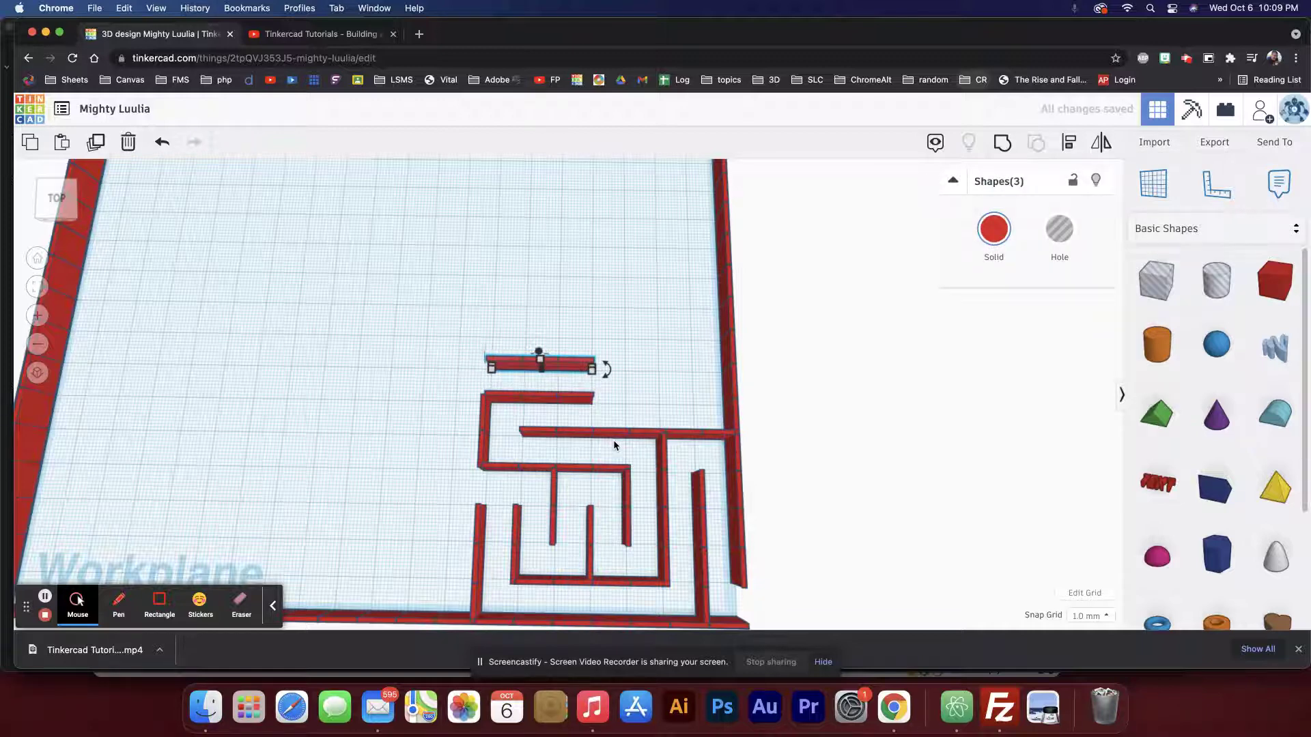
pyautogui.hotkey('ctrl', 'd')
pyautogui.hotkey('shift', 'Up')
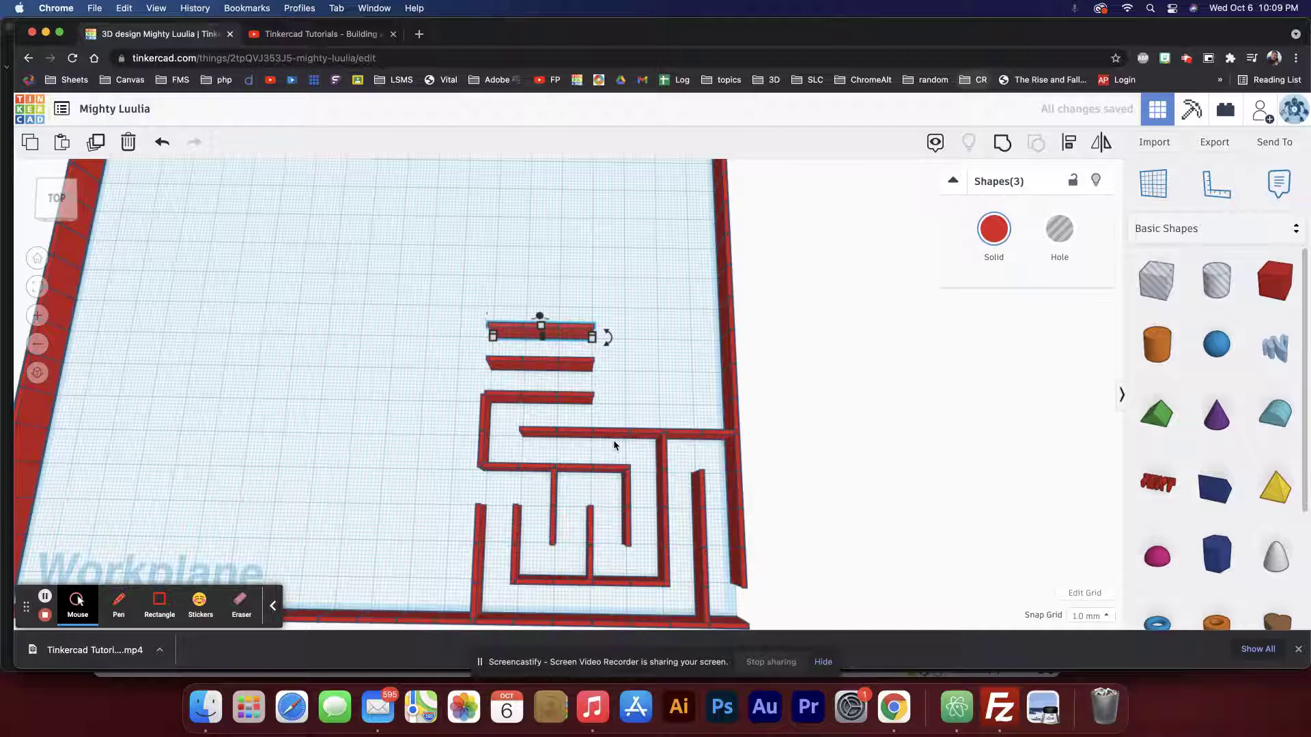
pyautogui.hotkey('shift', 'Right')
pyautogui.hotkey('shift', 'Right')
pyautogui.hotkey('shift', 'Right')
pyautogui.hotkey('shift', 'Right')
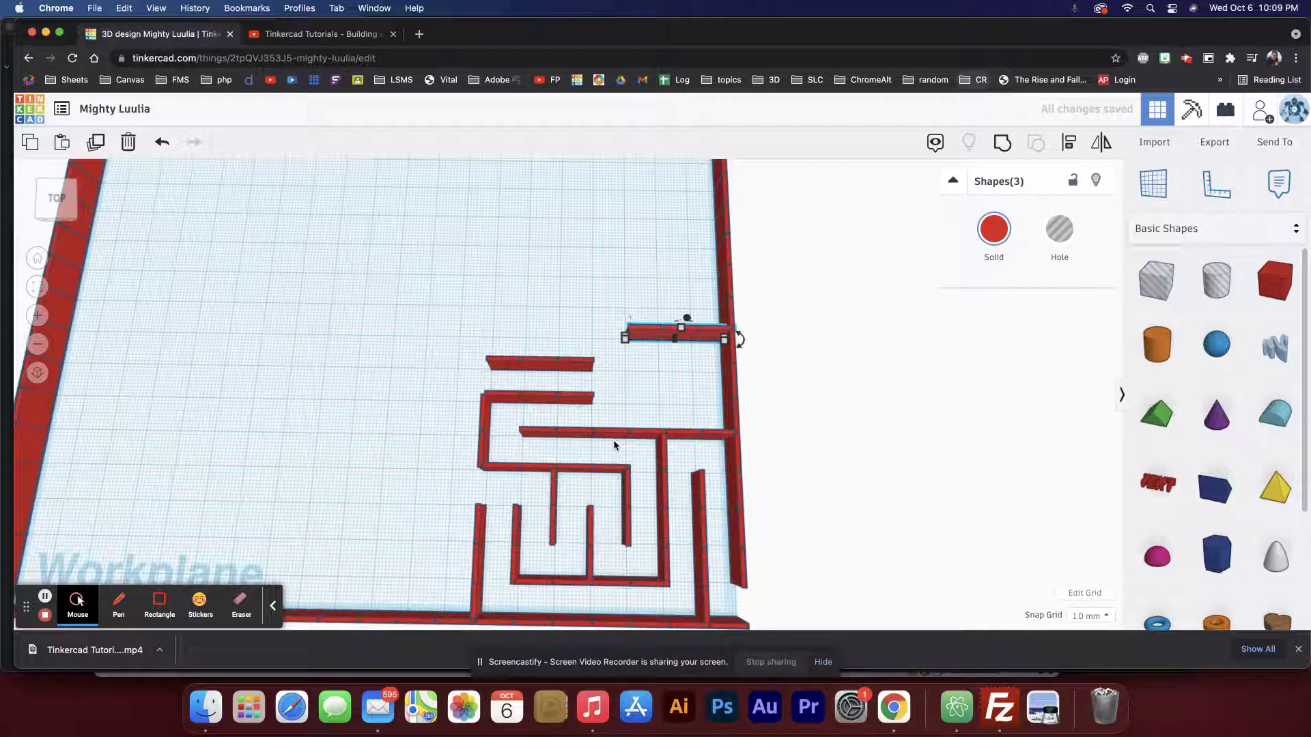
# Step: Duplicate the rear panel of the rightmost inner divider and shift the copy two panels back, behind the long horizontal wall
pyautogui.click(627, 490)
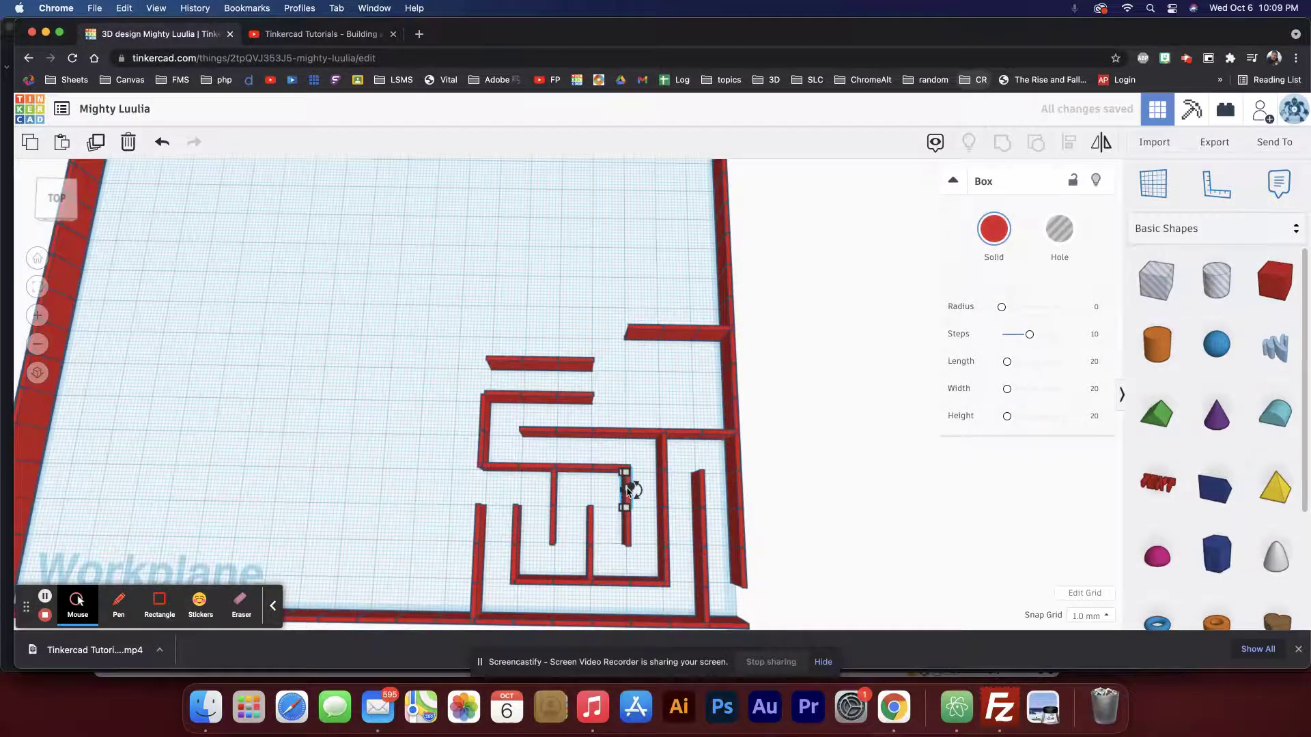
pyautogui.hotkey('shift', 'Up')
pyautogui.hotkey('shift', 'Up')
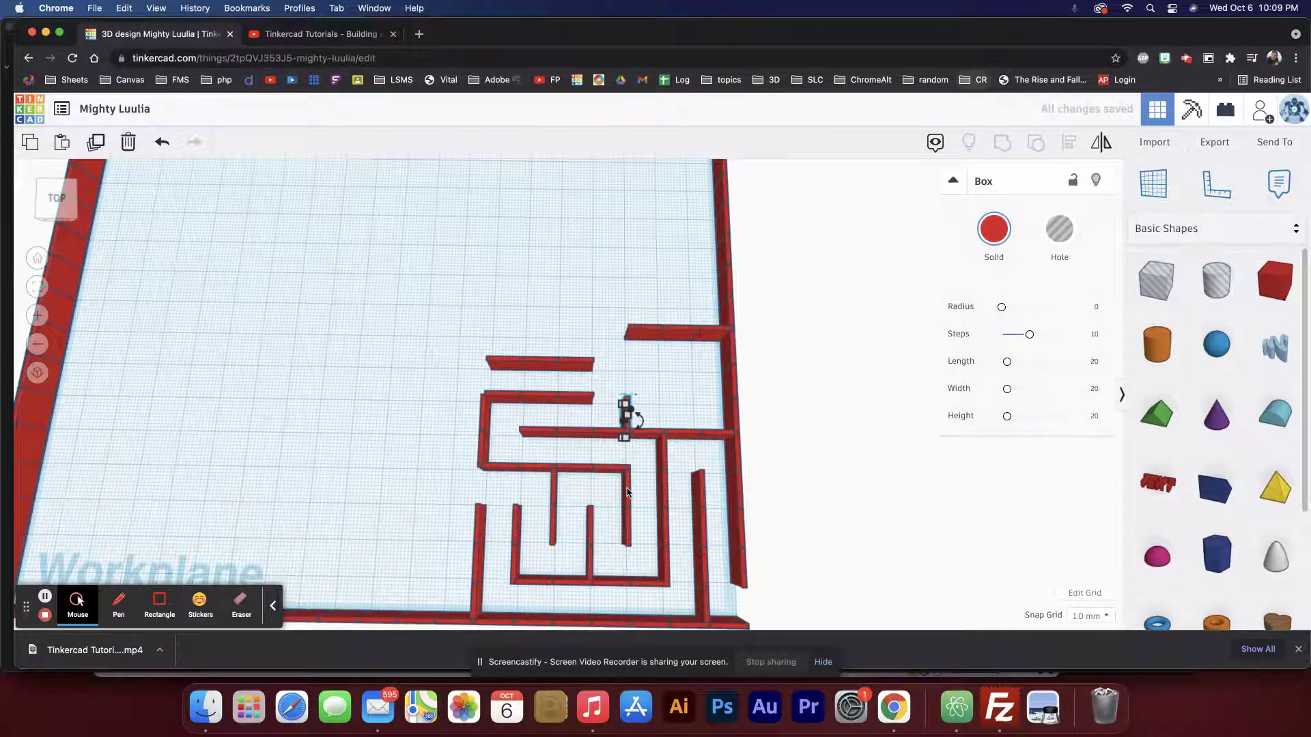
# Step: Duplicate the short divider panel twice, placing the copies as parallel walls one panel apart, one panel in front of the three-panel right-perimeter wall
pyautogui.press('super+d')
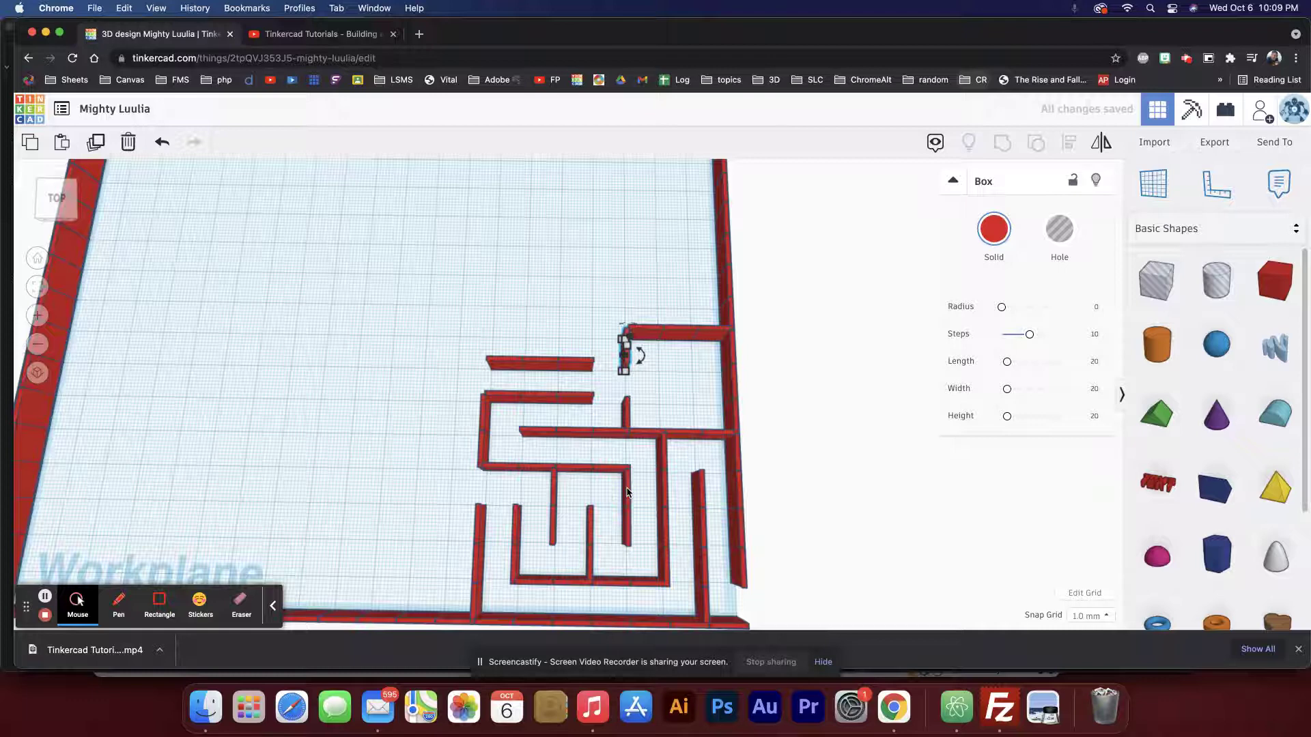
pyautogui.hotkey('shift', 'Right')
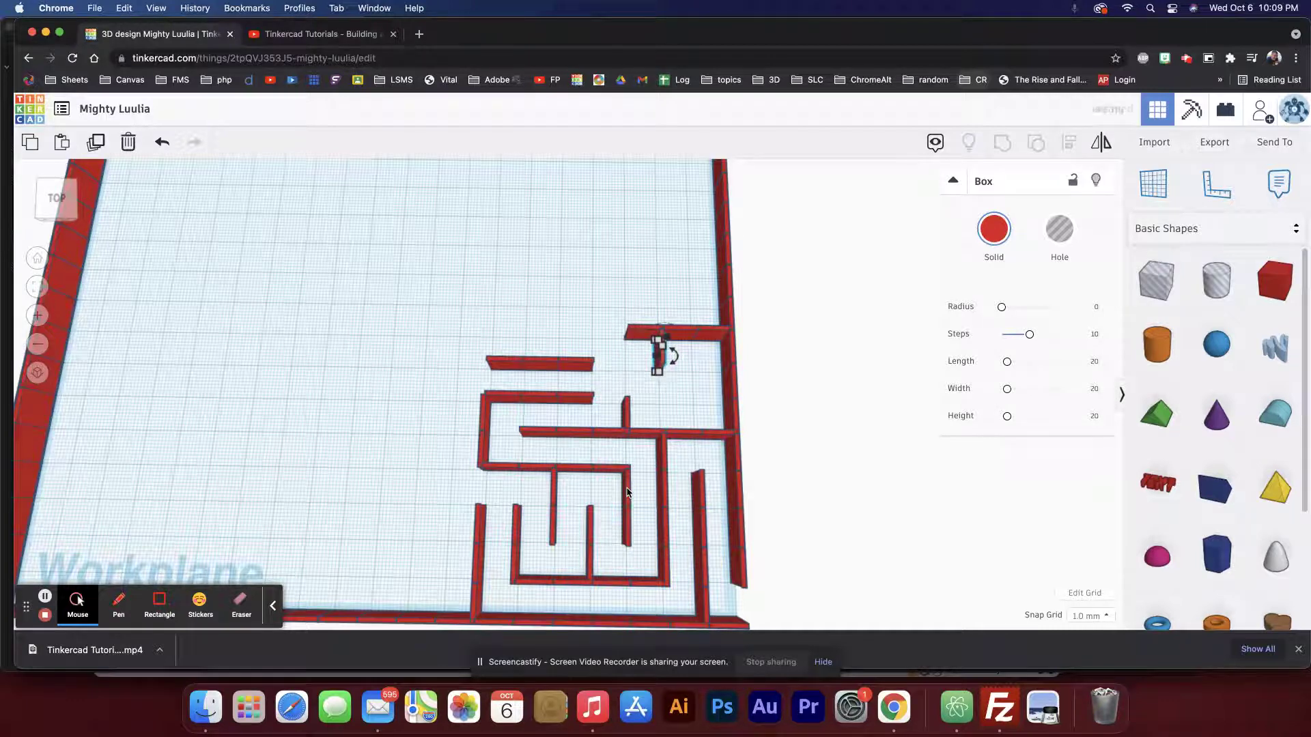
pyautogui.hotkey('shift', 'Down')
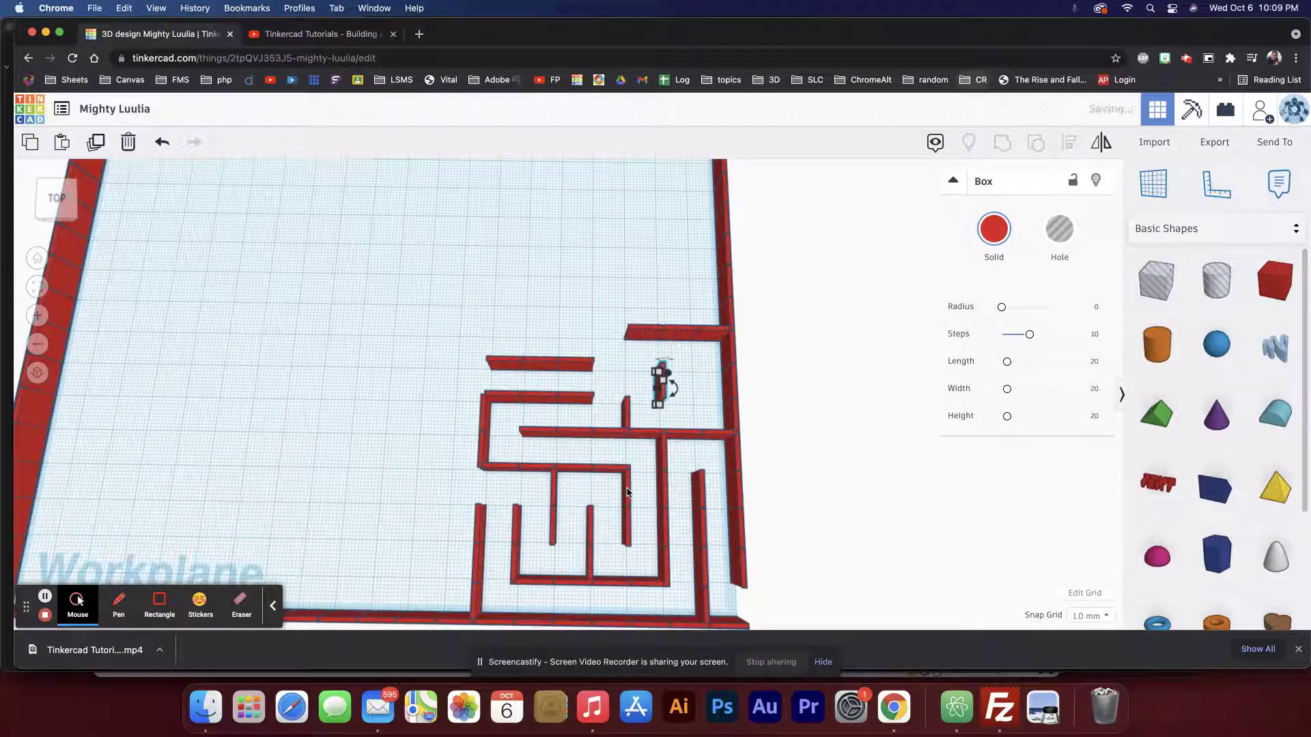
pyautogui.press('super+d')
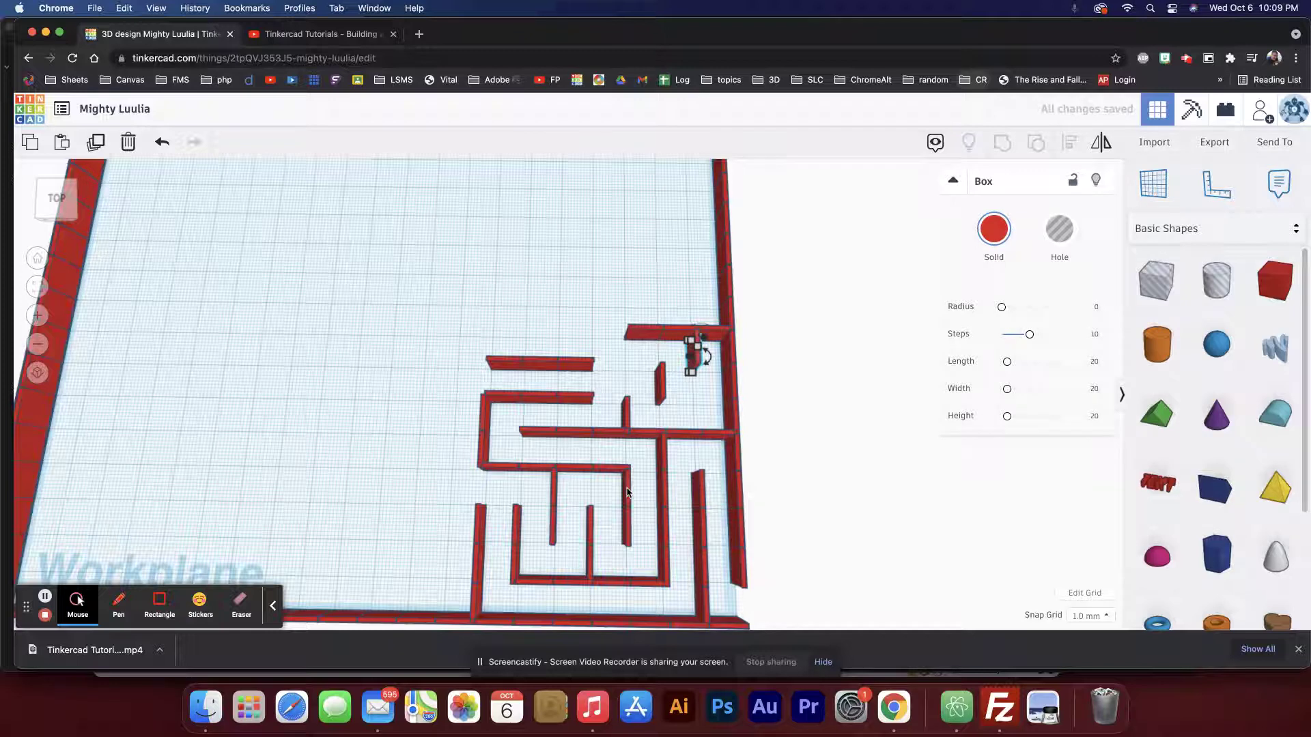
pyautogui.hotkey('shift', 'Down')
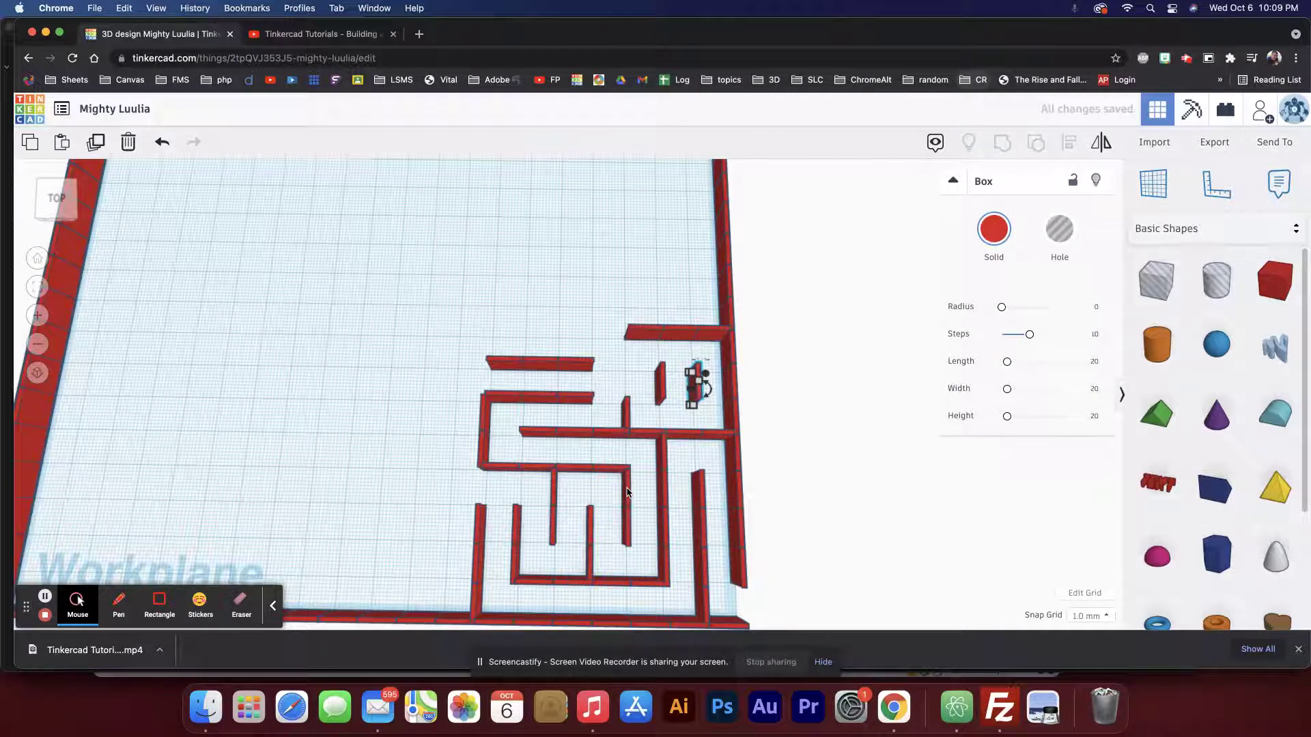
# Step: Join the two parallel panels with a duplicated horizontal panel in front, and duplicate the left one back to meet the three-panel wall
pyautogui.click(681, 435)
pyautogui.hotkey('shift', 'Up')
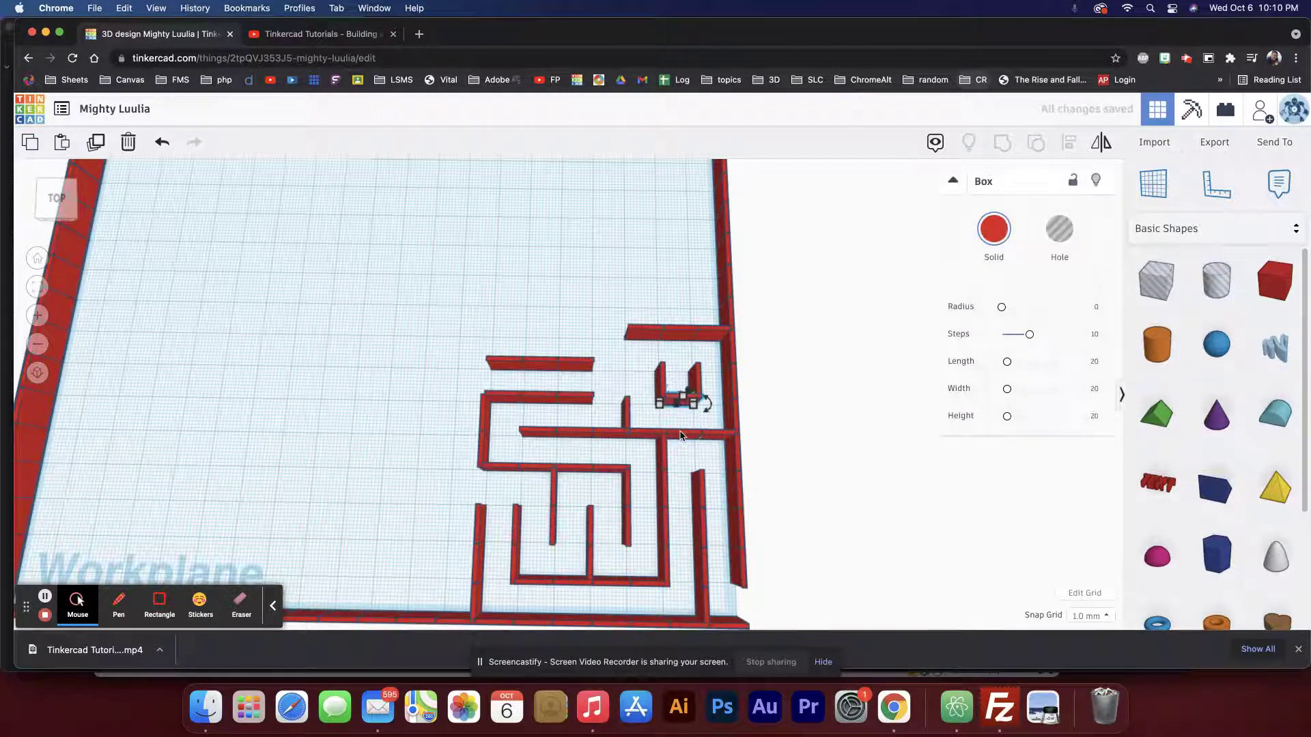
pyautogui.click(665, 382)
pyautogui.click(666, 382)
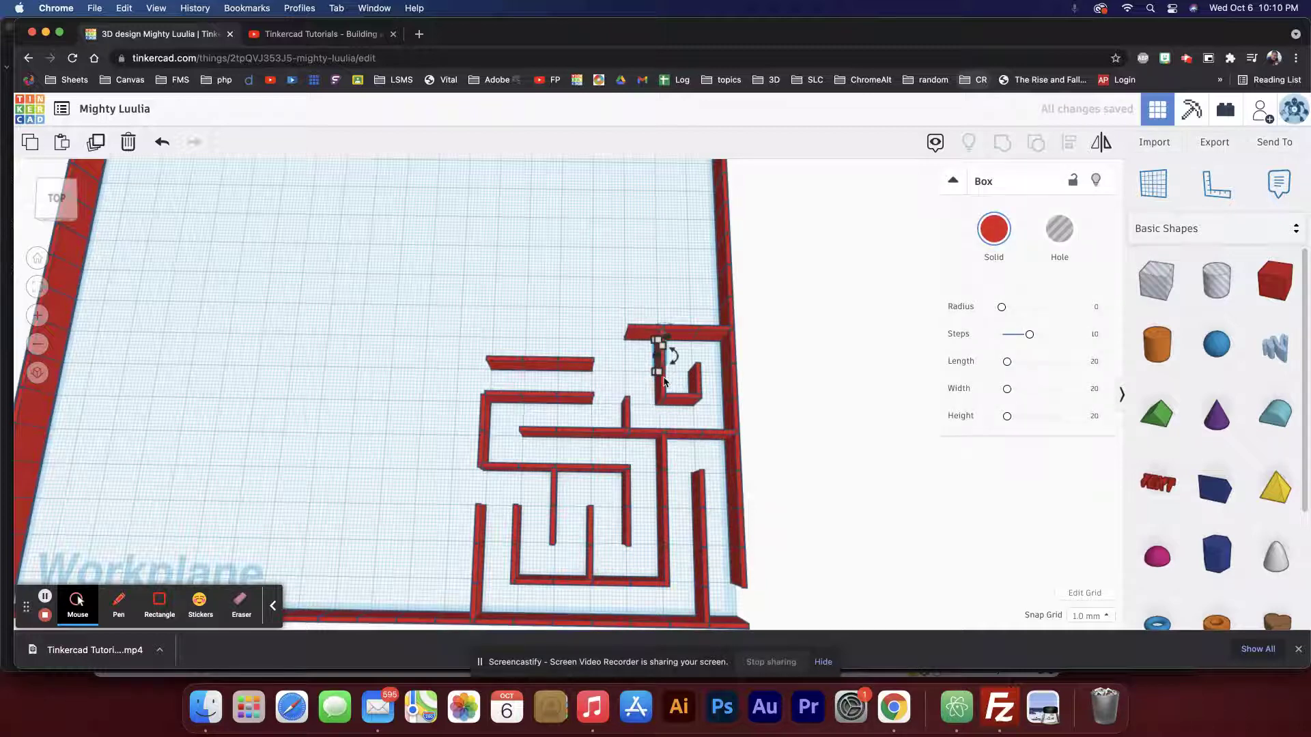
# Step: Extend the short divider behind the long horizontal wall one panel farther back with a duplicate
pyautogui.click(630, 409)
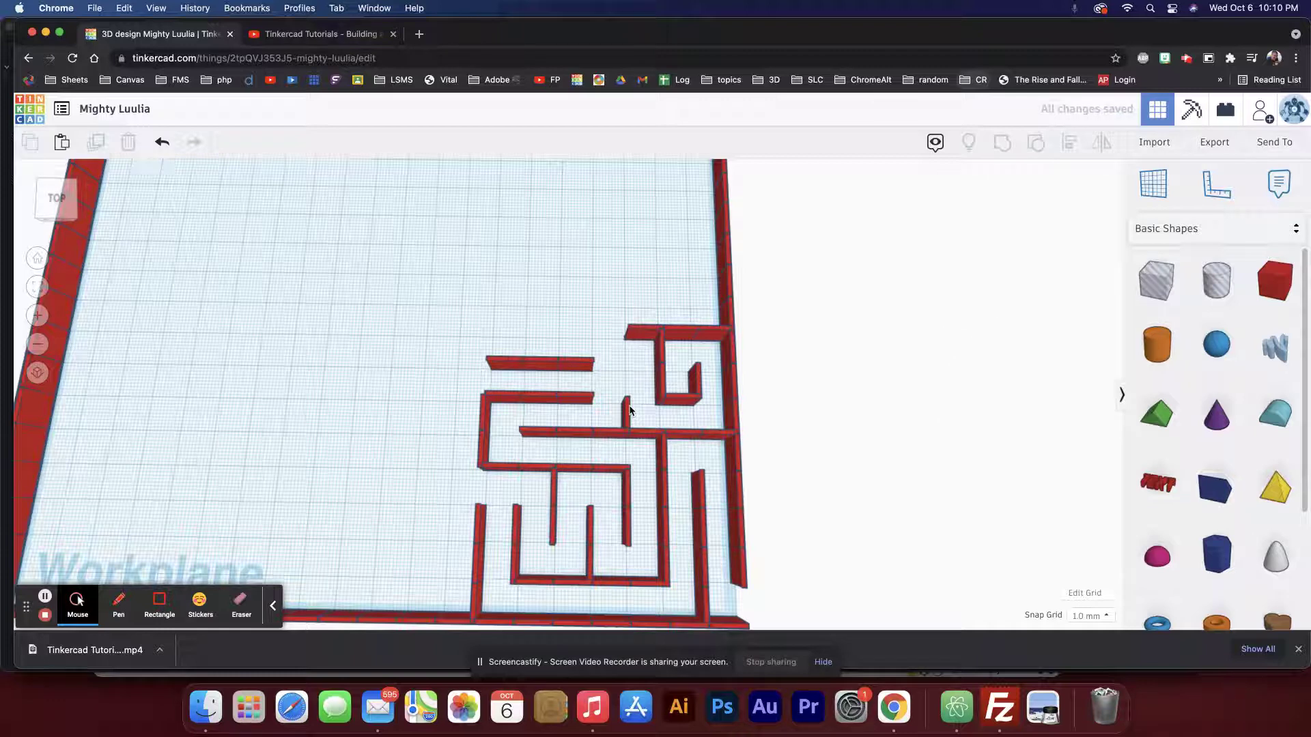
pyautogui.click(628, 412)
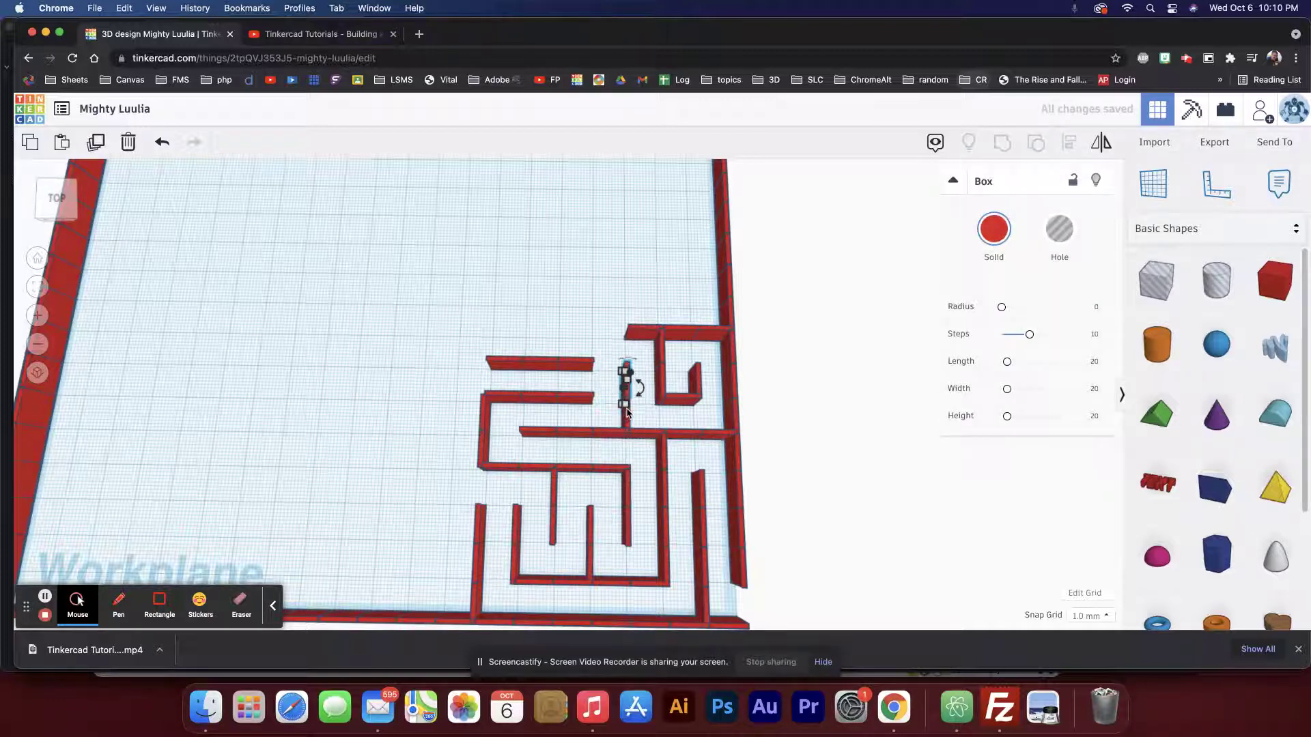
pyautogui.click(623, 405)
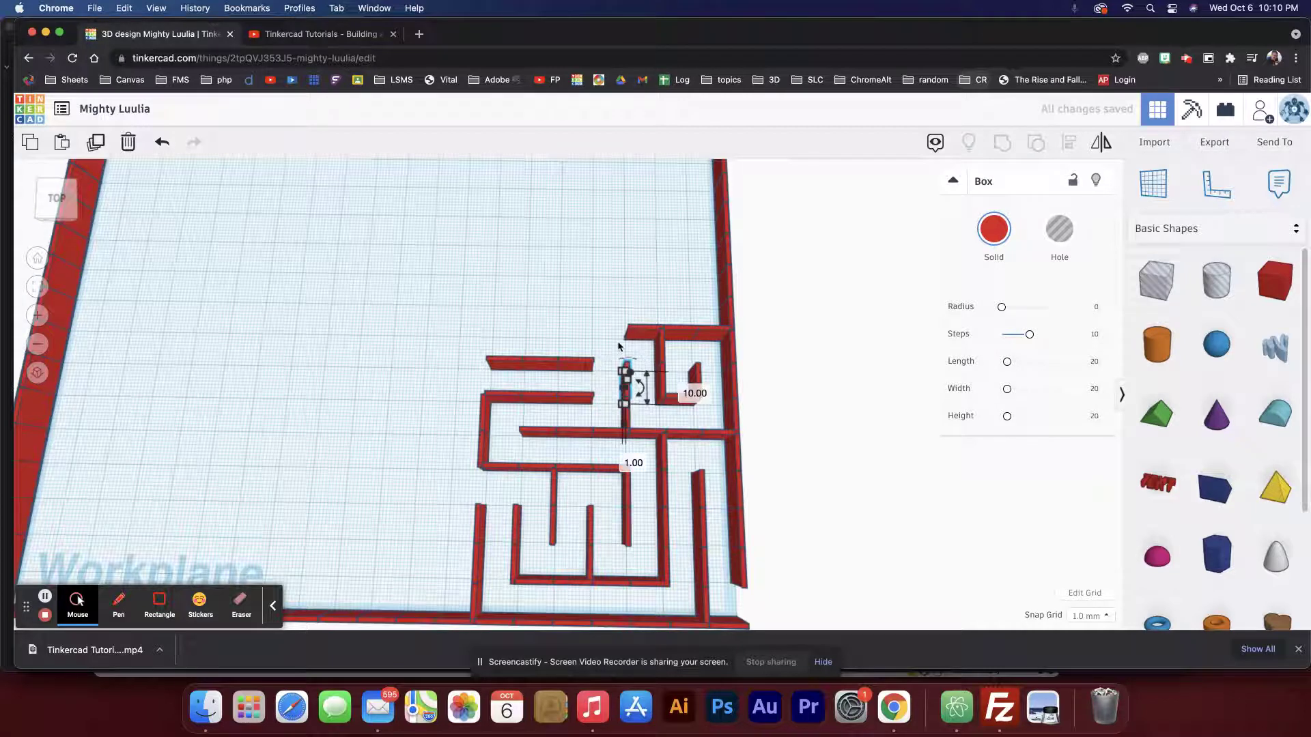
# Step: Extend the rearmost horizontal wall four panels to the left by repeatedly duplicating its left end panel
pyautogui.click(641, 335)
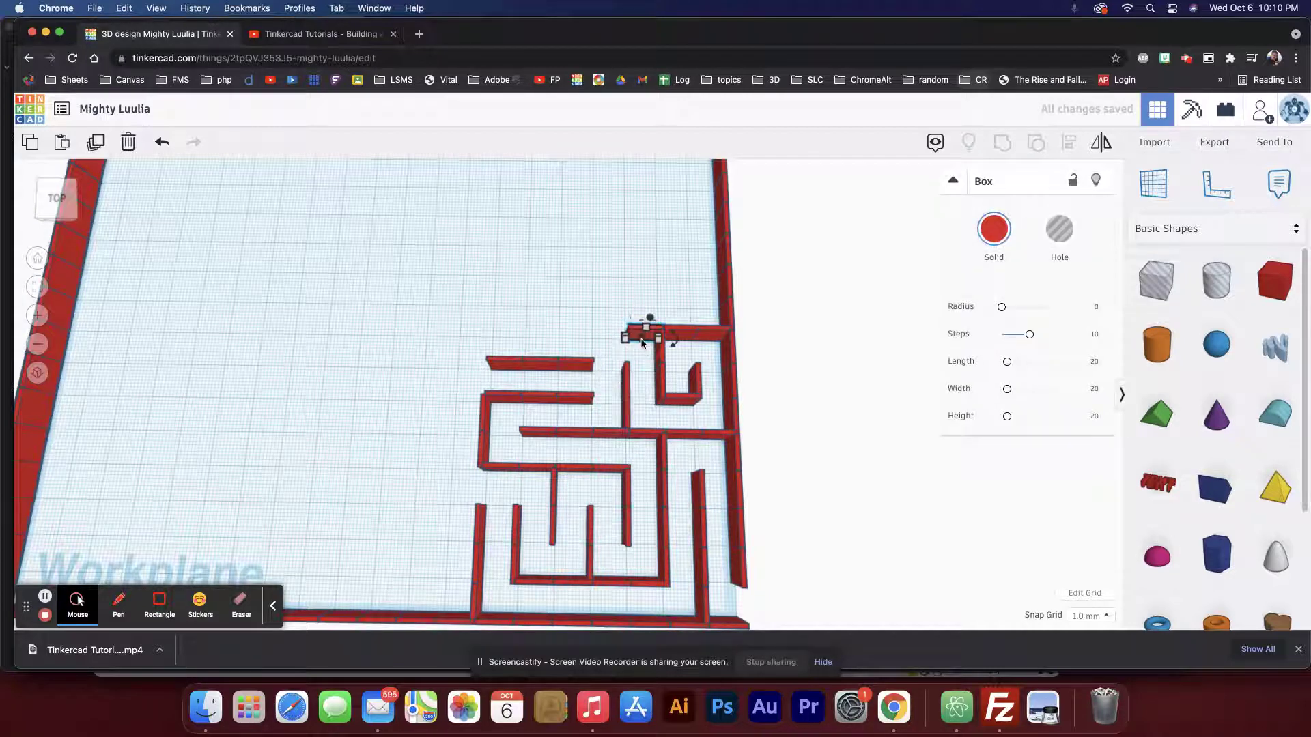
pyautogui.press('Left')
pyautogui.press('Left')
pyautogui.press('Left')
pyautogui.press('Left')
pyautogui.press('Left')
pyautogui.press('Left')
pyautogui.press('Left')
pyautogui.press('Left')
pyautogui.press('Left')
pyautogui.press('Left')
pyautogui.press('Left')
pyautogui.press('Left')
pyautogui.press('Left')
pyautogui.press('Left')
pyautogui.press('Left')
pyautogui.press('Left')
pyautogui.press('Left')
pyautogui.press('Left')
pyautogui.press('Left')
pyautogui.press('Left')
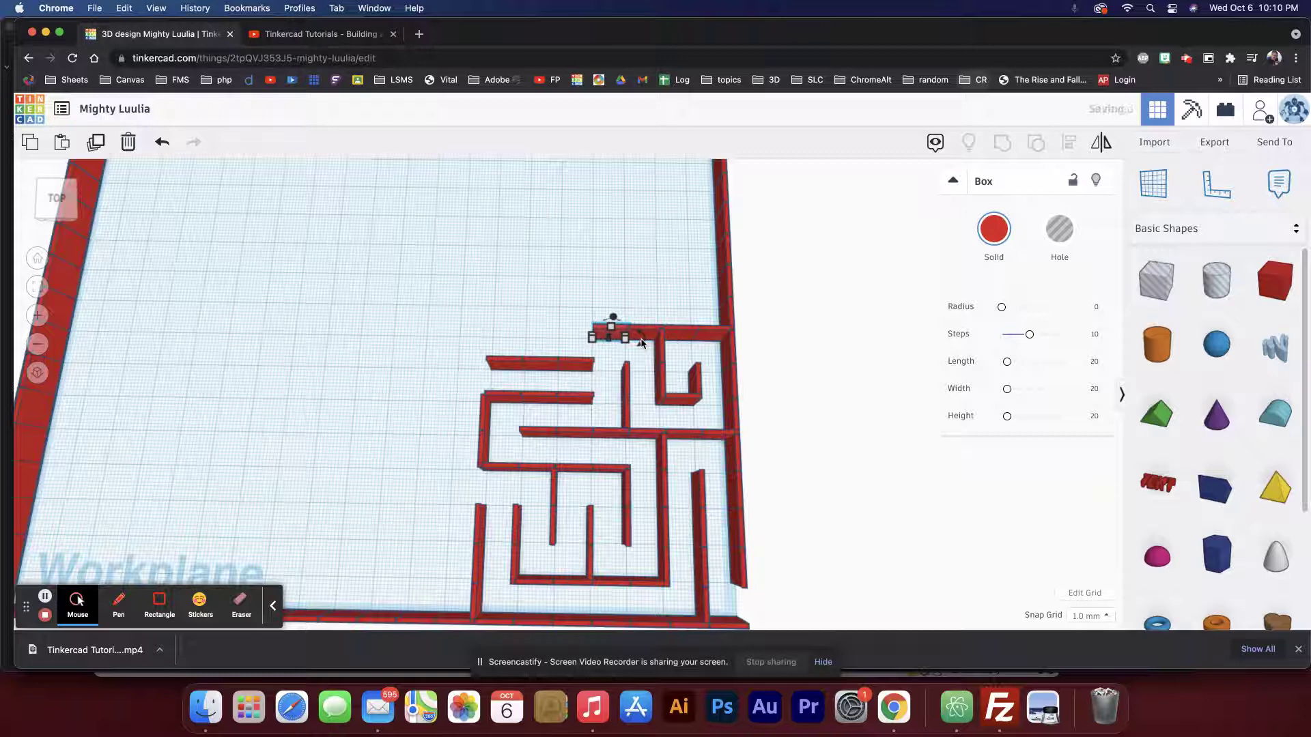
pyautogui.press('Left')
pyautogui.press('Left')
pyautogui.press('Left')
pyautogui.press('Left')
pyautogui.press('Left')
pyautogui.press('Left')
pyautogui.press('Left')
pyautogui.press('Left')
pyautogui.press('Left')
pyautogui.press('Left')
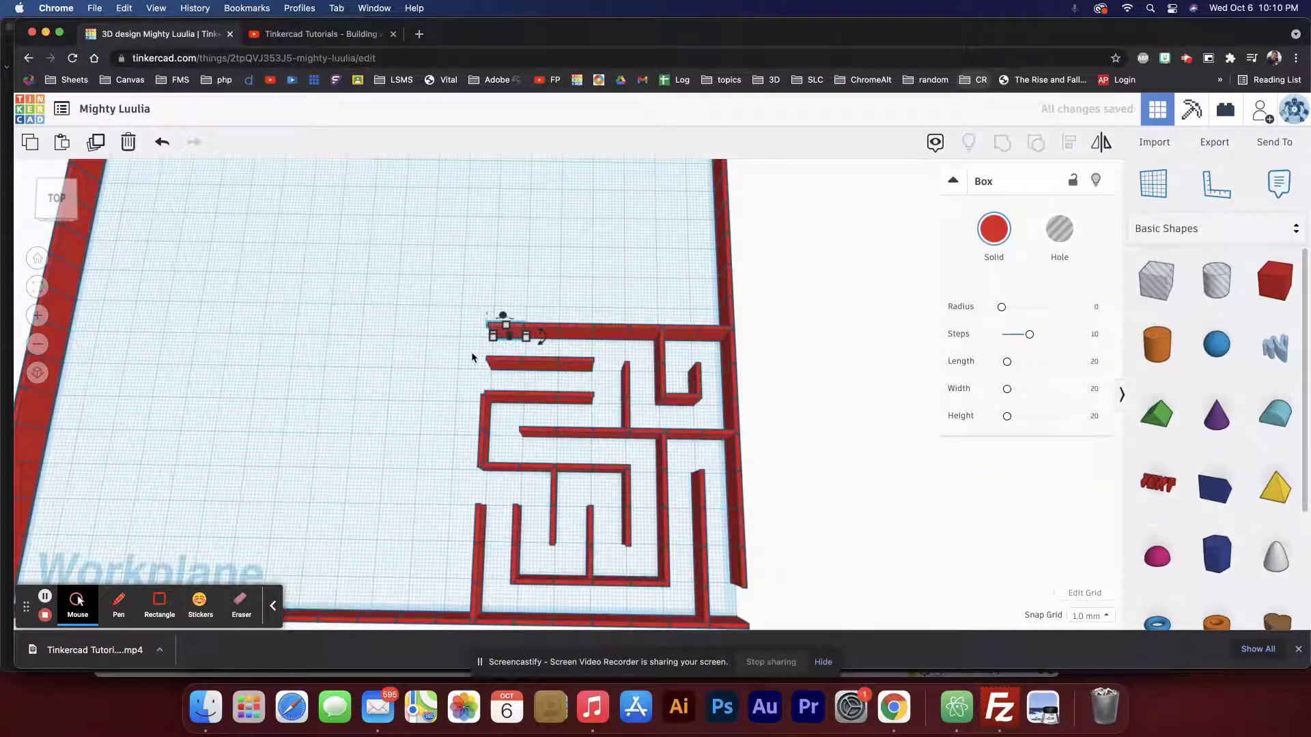
# Step: Duplicate the free-standing three-panel horizontal wall and shift the copy four panels left, leaving a one-panel gap between them
pyautogui.moveTo(472, 357); pyautogui.dragTo(573, 378)
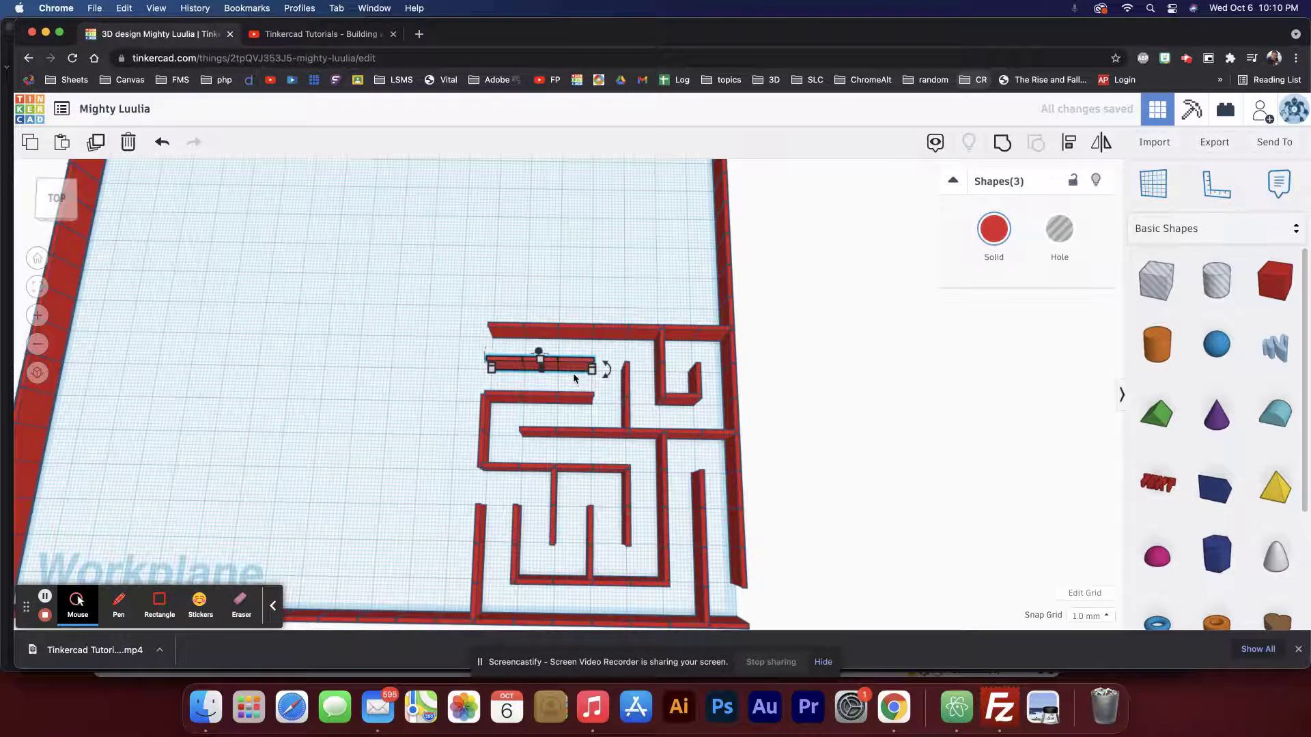
pyautogui.press('Left')
pyautogui.press('Left')
pyautogui.press('Left')
pyautogui.press('Left')
pyautogui.press('Left')
pyautogui.press('Left')
pyautogui.press('Left')
pyautogui.press('Left')
pyautogui.press('Left')
pyautogui.press('Left')
pyautogui.press('Left')
pyautogui.press('Left')
pyautogui.press('Left')
pyautogui.press('Left')
pyautogui.press('Left')
pyautogui.press('Left')
pyautogui.press('Left')
pyautogui.press('Left')
pyautogui.press('Left')
pyautogui.press('Left')
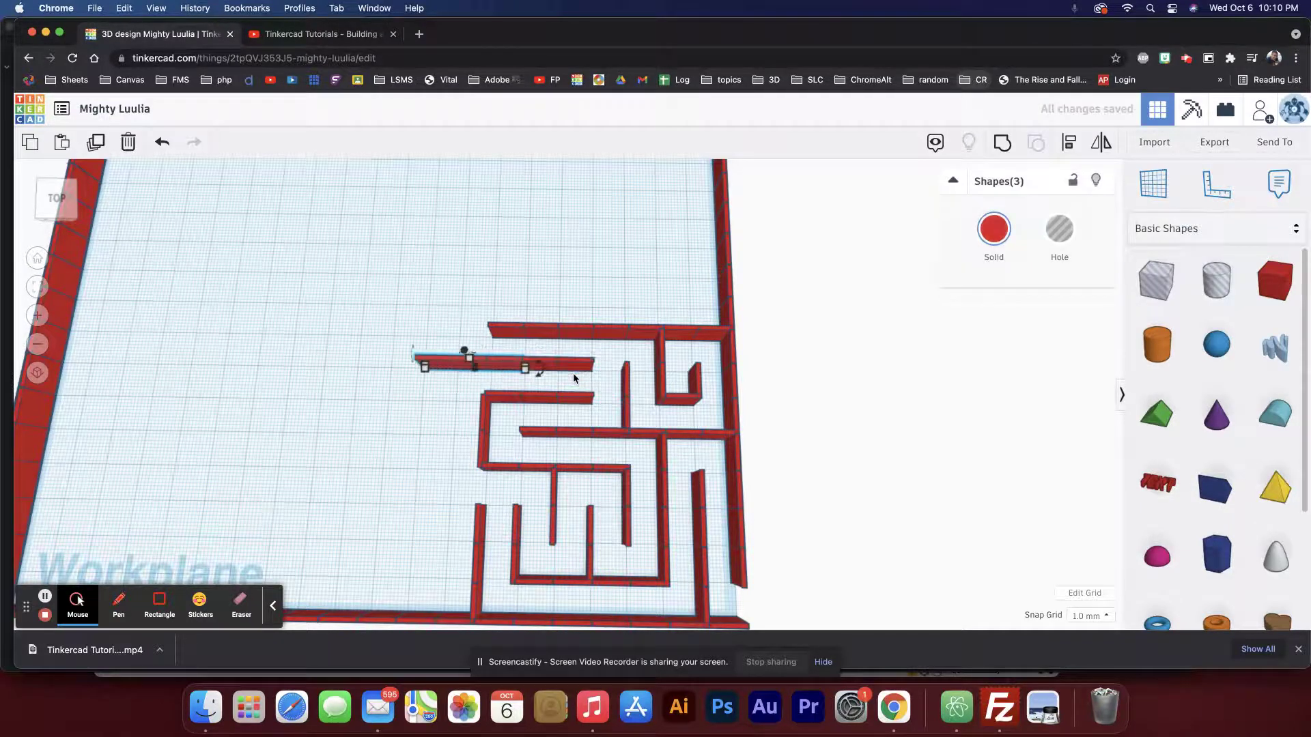
pyautogui.hotkey('shift', 'Left')
pyautogui.hotkey('shift', 'Left')
pyautogui.hotkey('shift', 'Right')
pyautogui.hotkey('shift', 'Left')
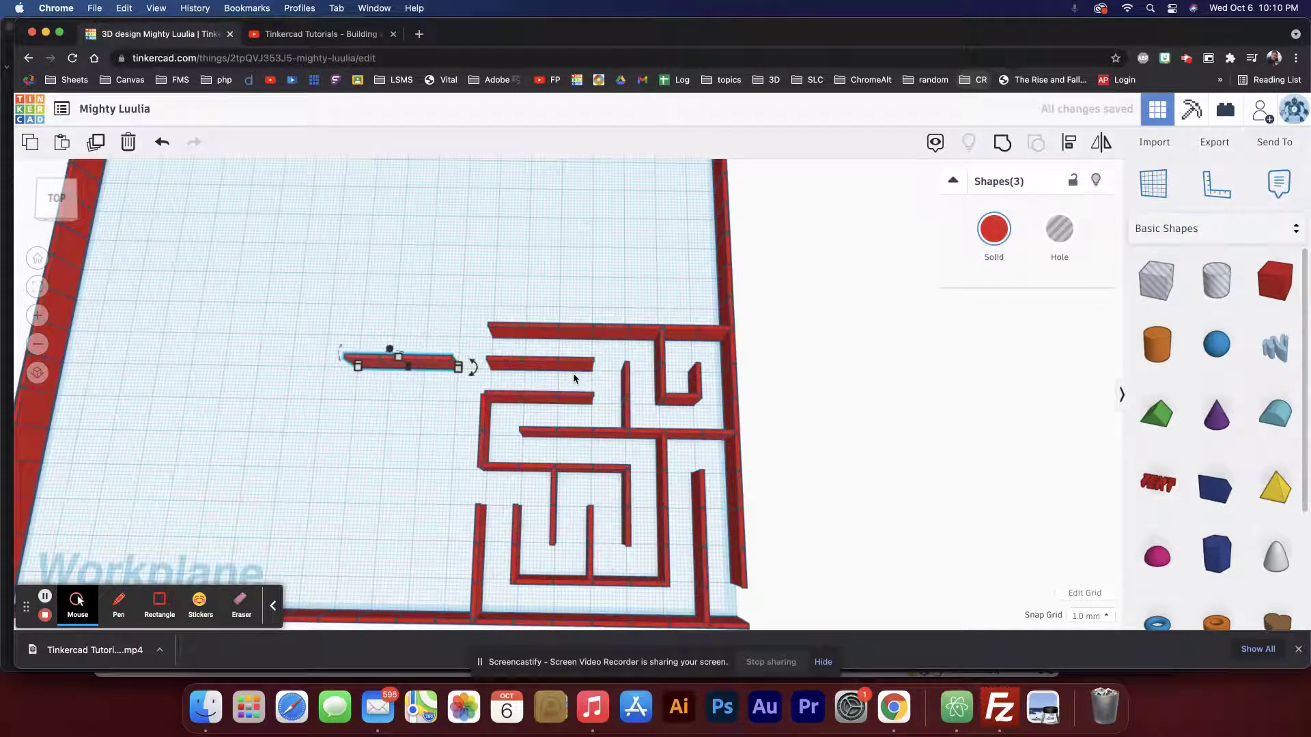
# Step: Duplicate the left connector's rear panel twice, placing one copy in front of the new three-panel wall's right end and another behind that wall
pyautogui.click(484, 418)
pyautogui.press('super+d')
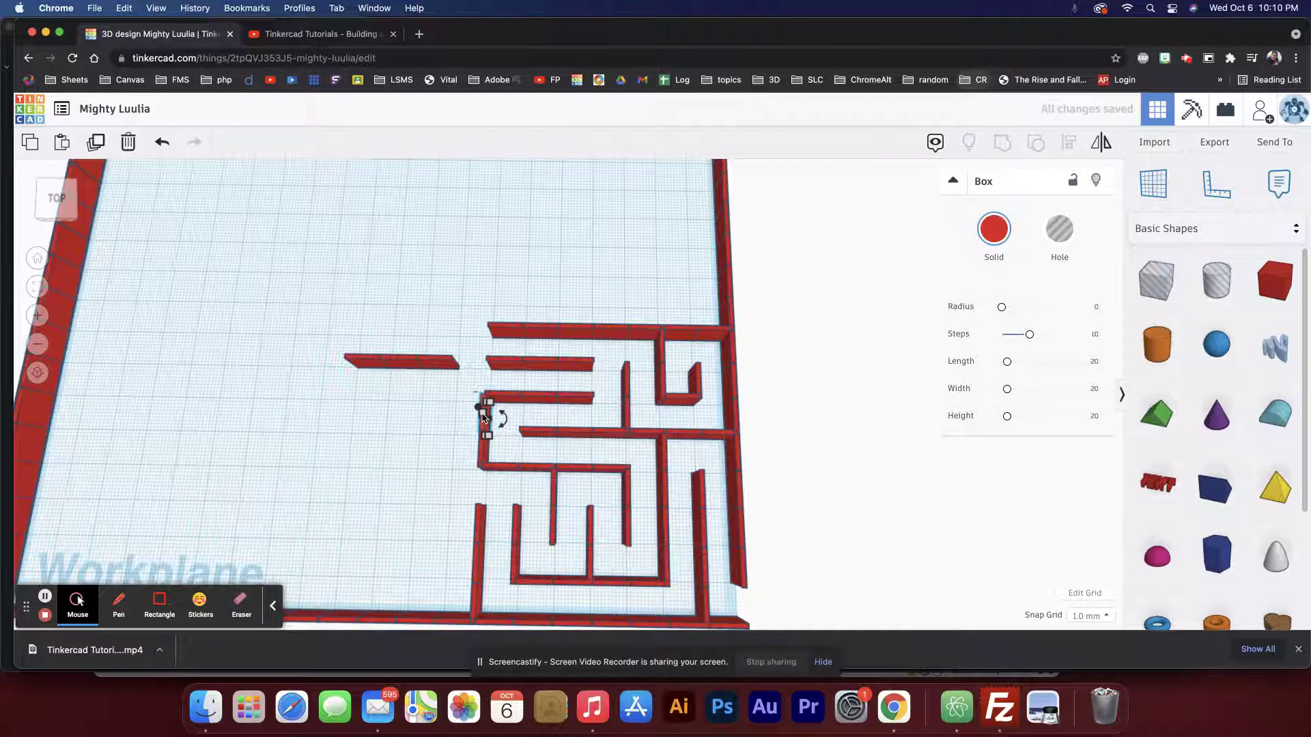
pyautogui.hotkey('shift', 'Left')
pyautogui.hotkey('shift', 'Up')
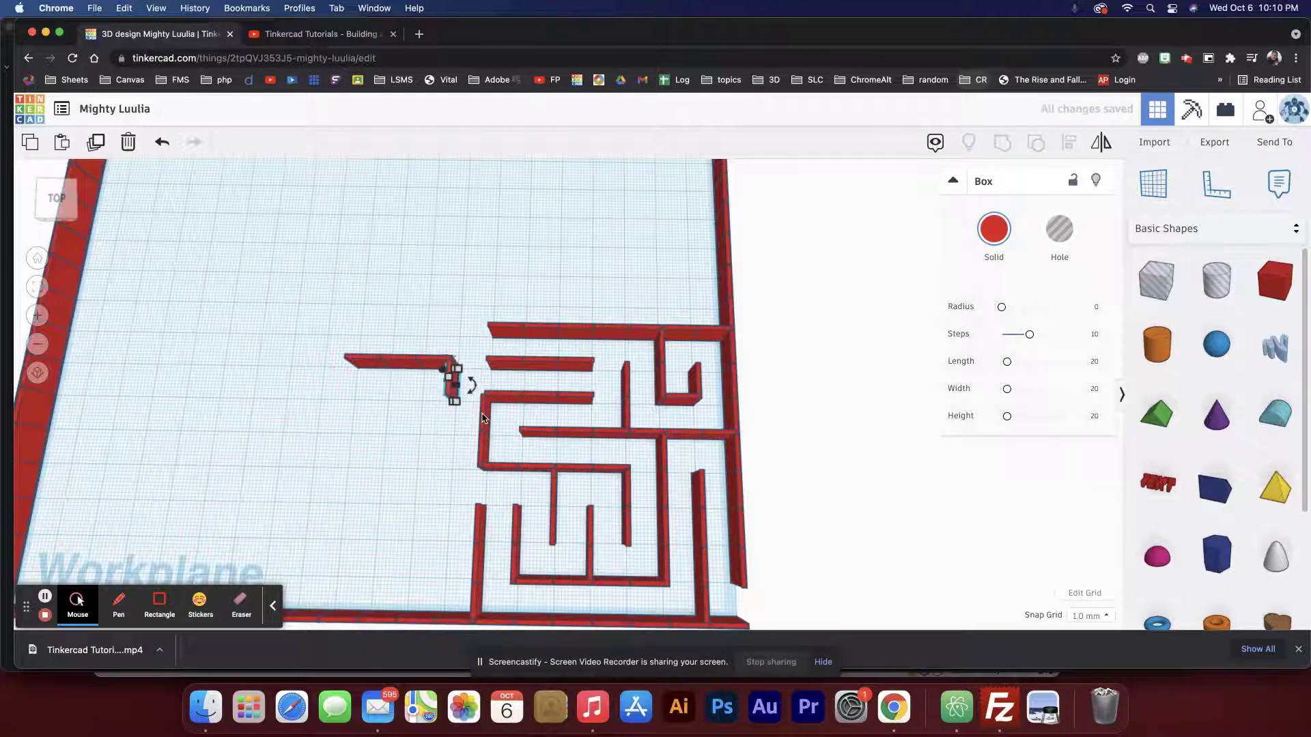
pyautogui.hotkey('shift', 'Up')
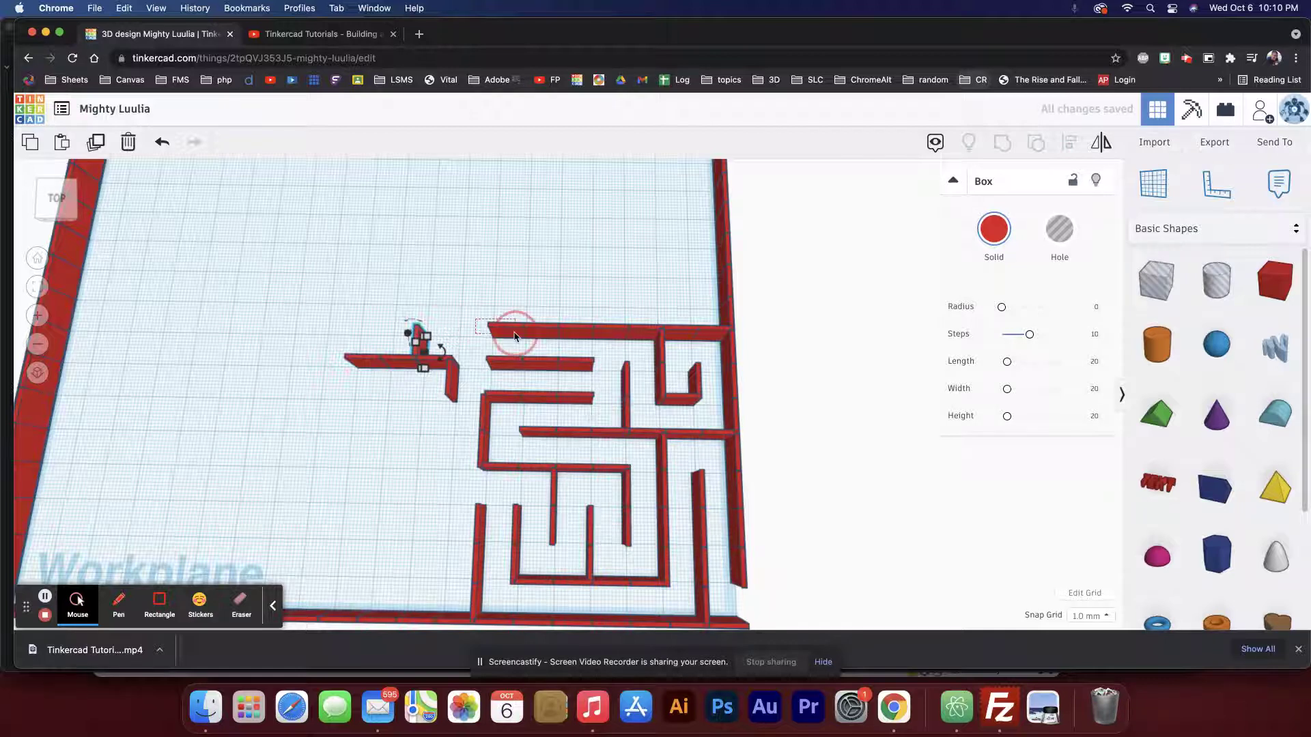
# Step: Extend the rearmost horizontal wall one panel left, and duplicate the divider panel behind the left three-panel wall one panel back
pyautogui.moveTo(419, 345); pyautogui.dragTo(479, 334)
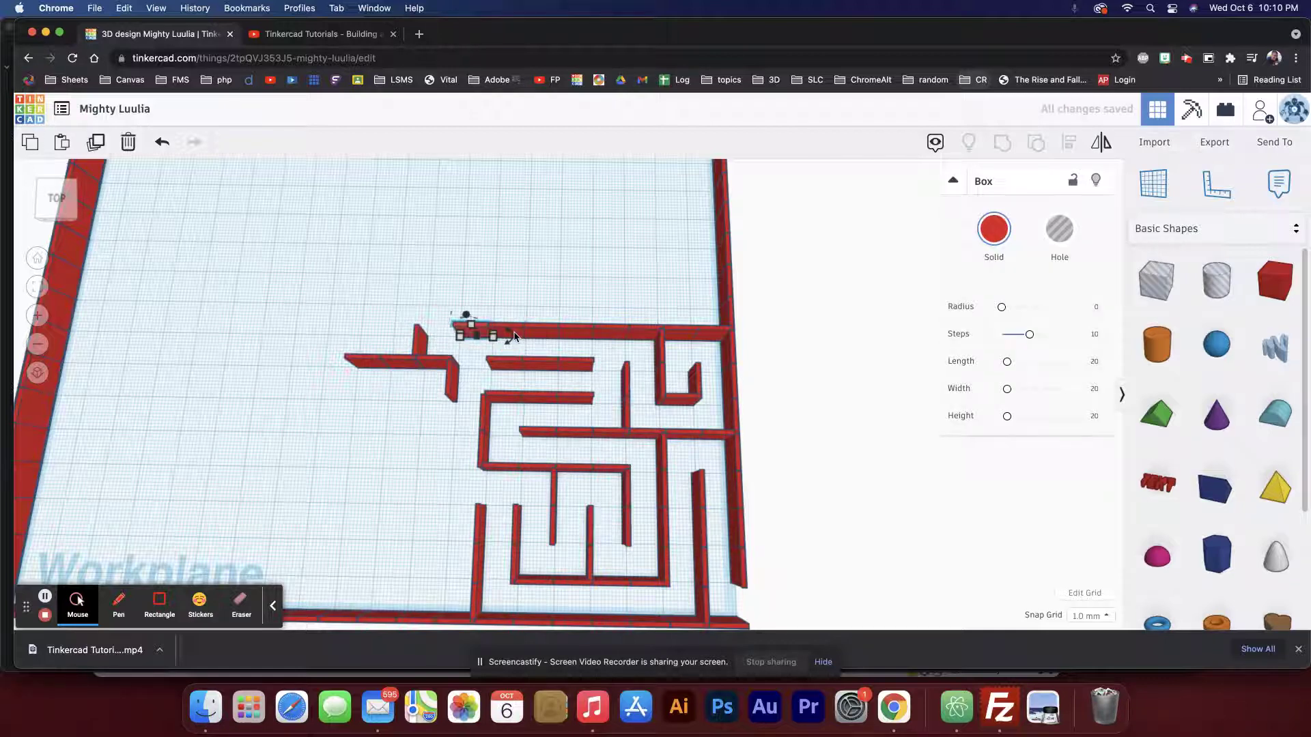
pyautogui.click(419, 328)
pyautogui.press('super+d')
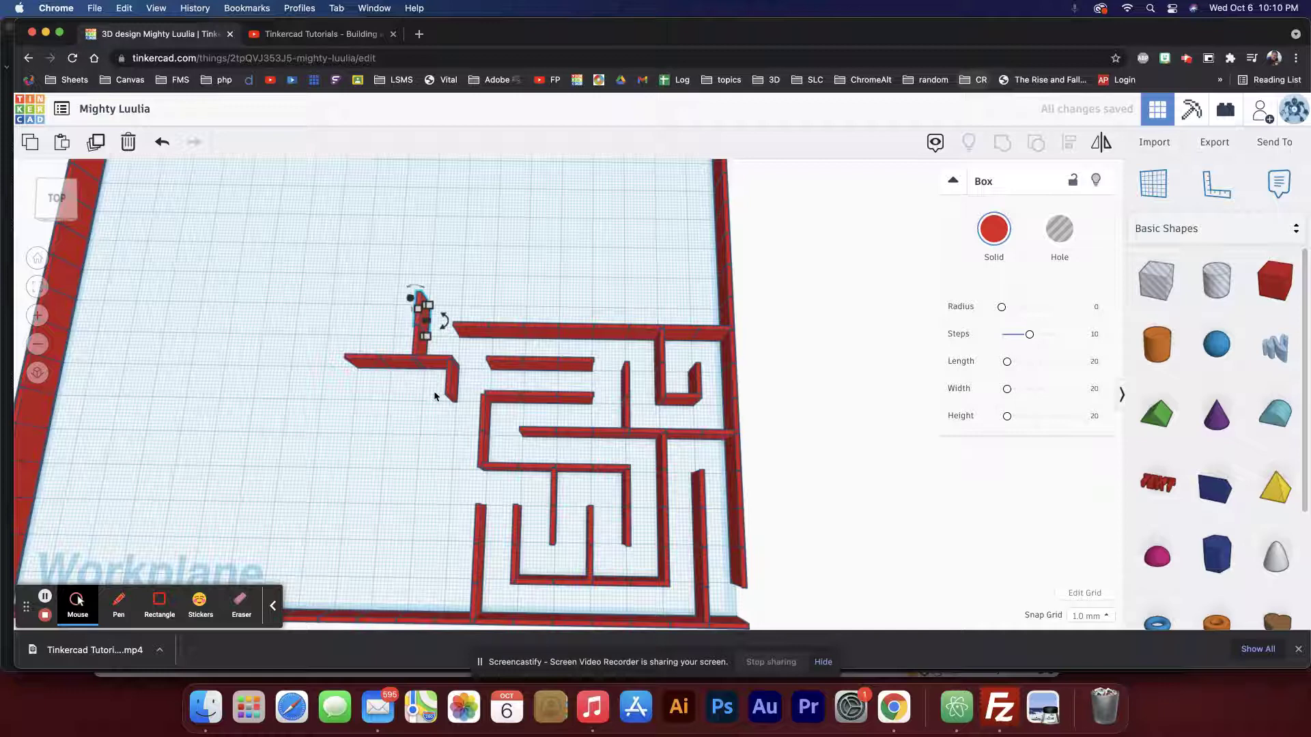
# Step: Duplicate the left end panel of the right three-panel wall one panel left to bridge the gap between the two walls
pyautogui.click(453, 403)
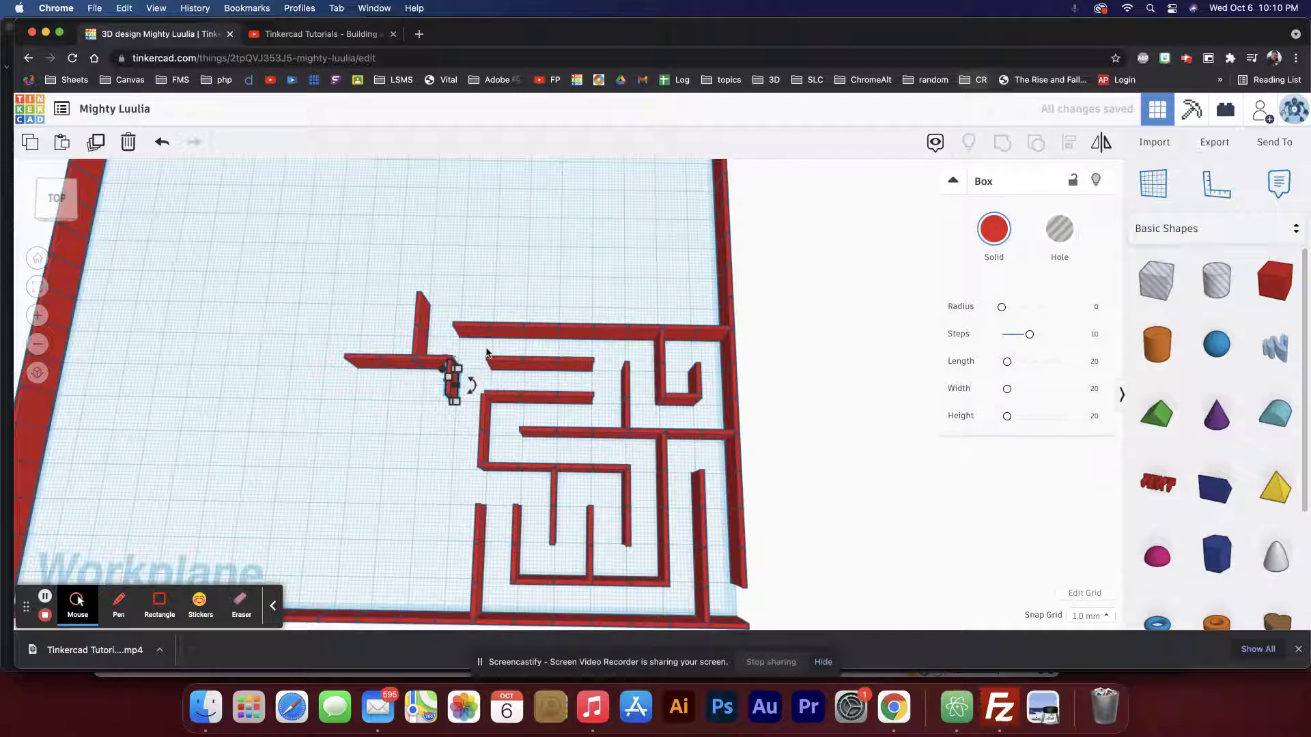
pyautogui.moveTo(483, 350); pyautogui.dragTo(510, 374)
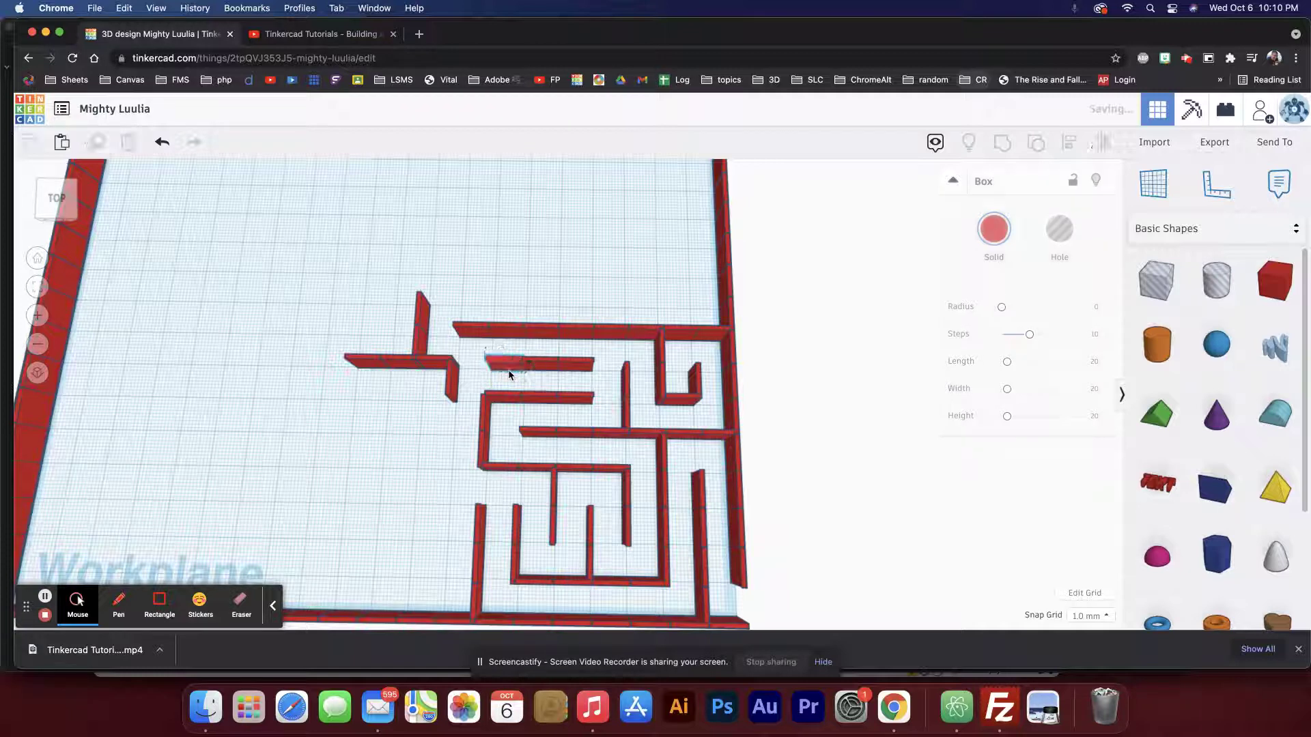
pyautogui.hotkey('shift', 'Left')
pyautogui.hotkey('shift', 'Left')
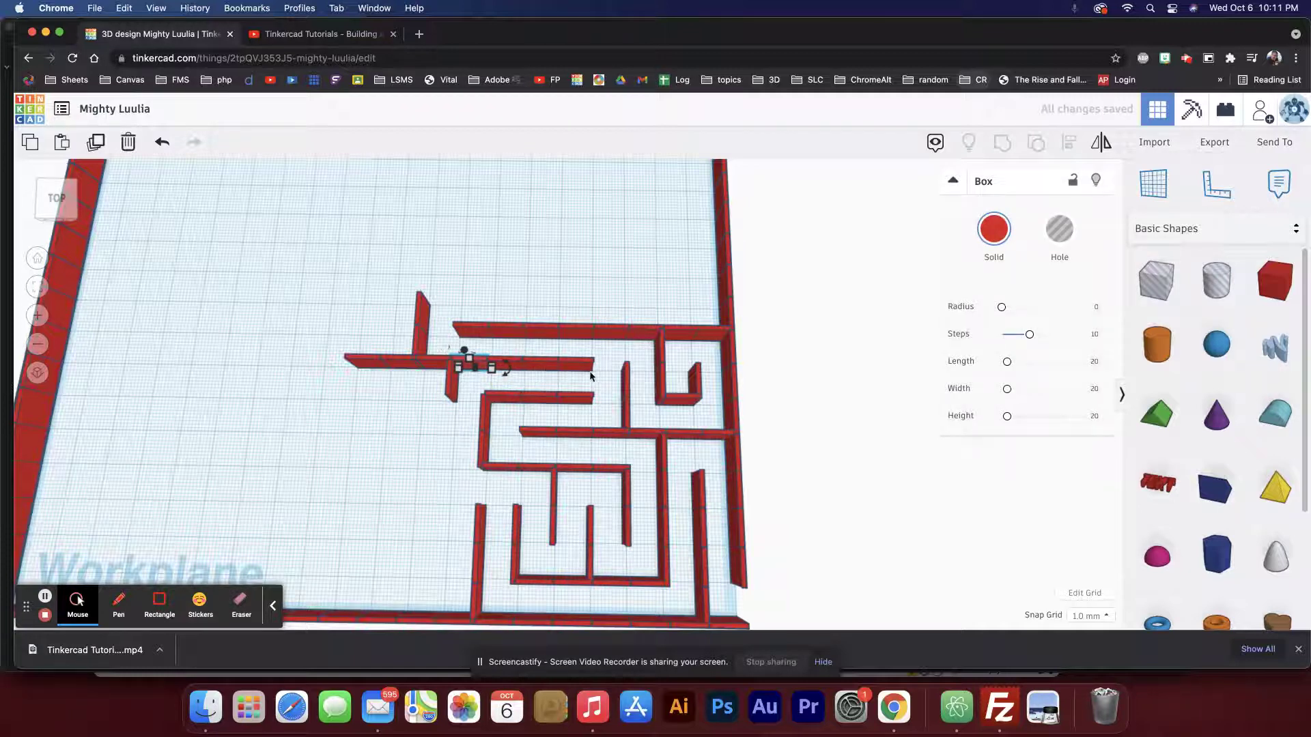
pyautogui.click(466, 404)
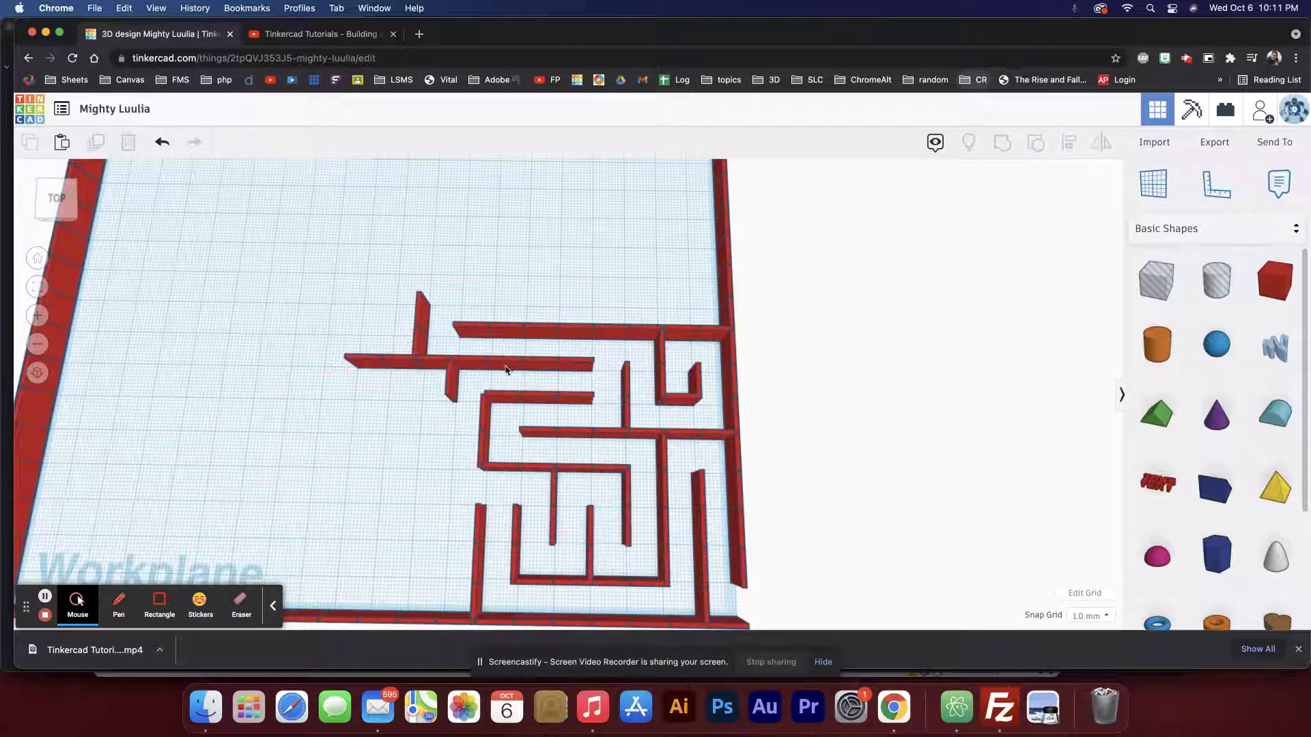
# Step: Duplicate the left panel of the connector's front wall one panel back and left, and extend it into a four-panel wall running left
pyautogui.click(454, 390)
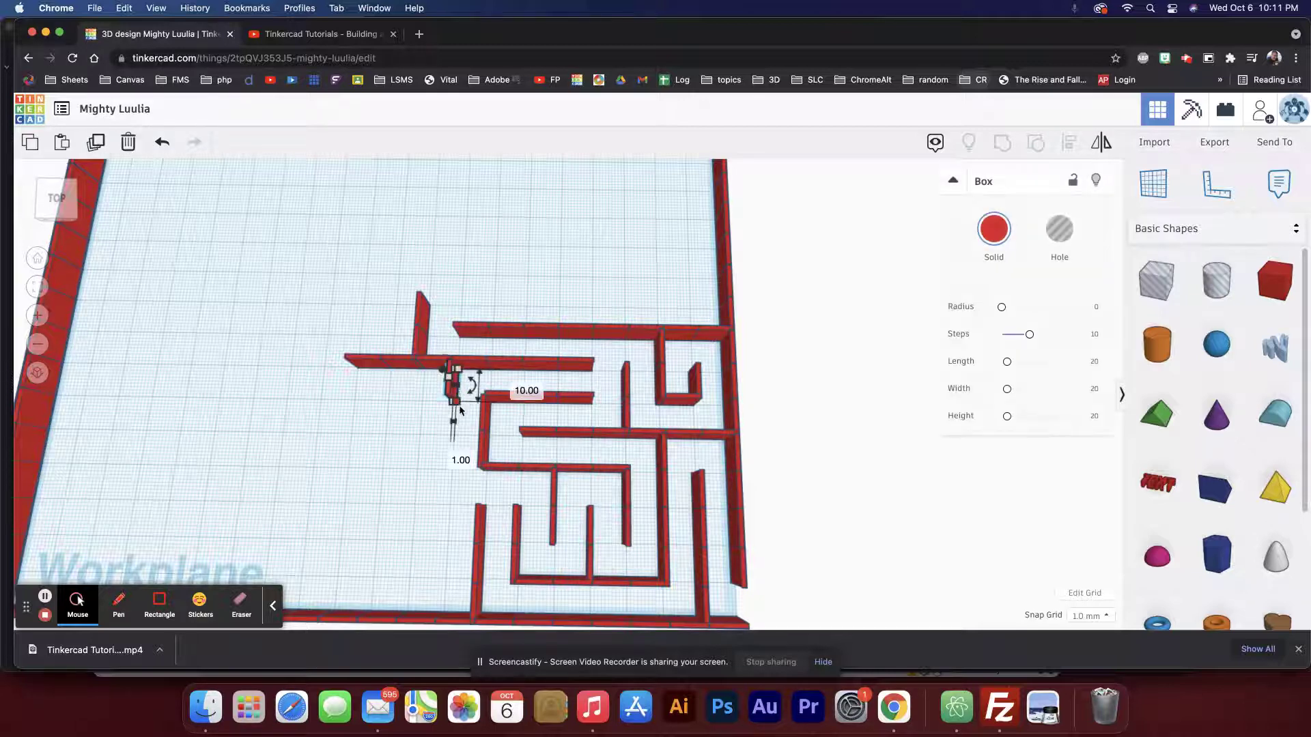
pyautogui.click(501, 471)
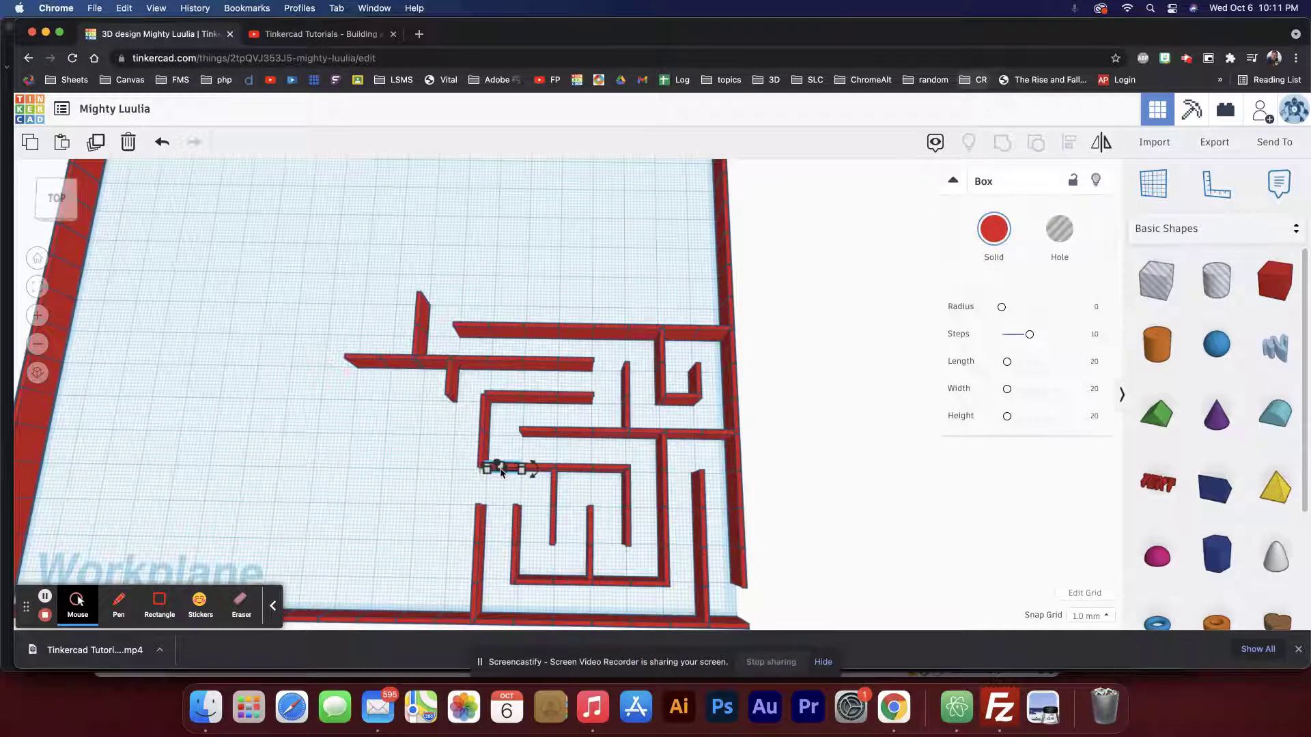
pyautogui.hotkey('shift', 'Left')
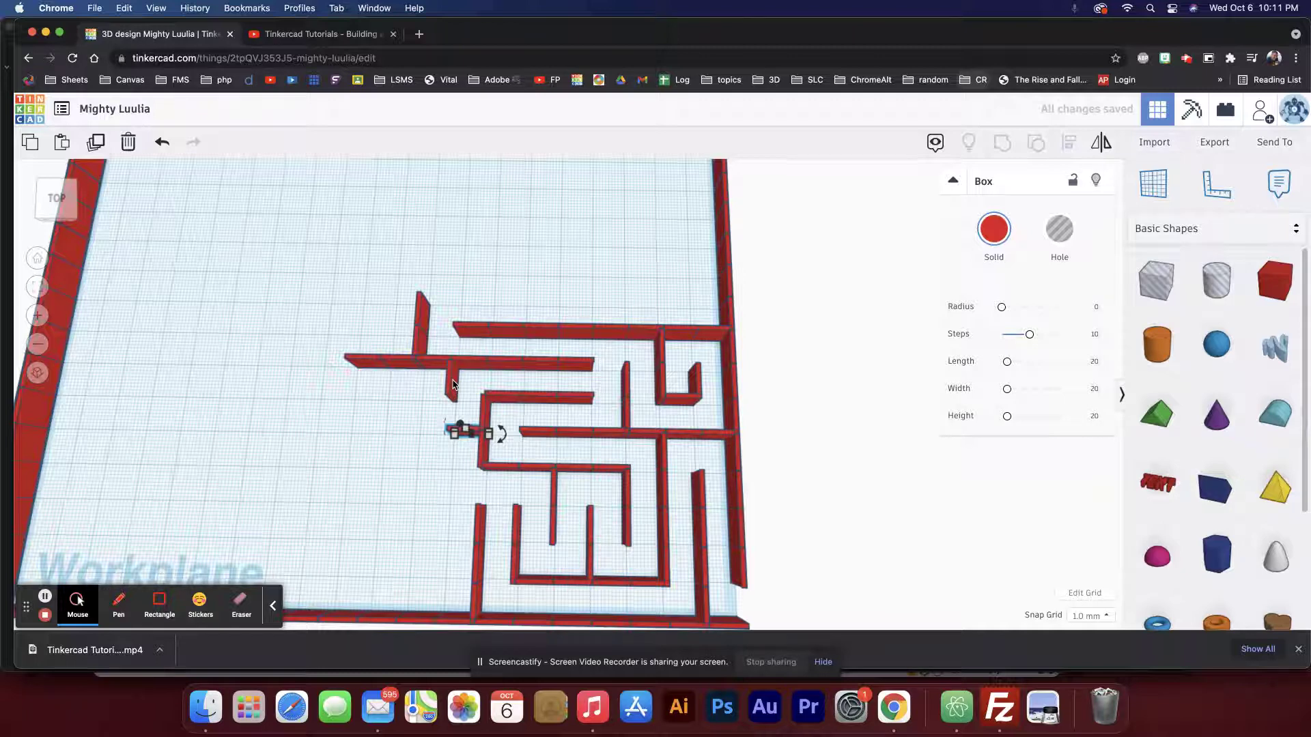
pyautogui.press('Left')
pyautogui.press('Left')
pyautogui.press('Left')
pyautogui.press('Left')
pyautogui.press('Left')
pyautogui.press('Left')
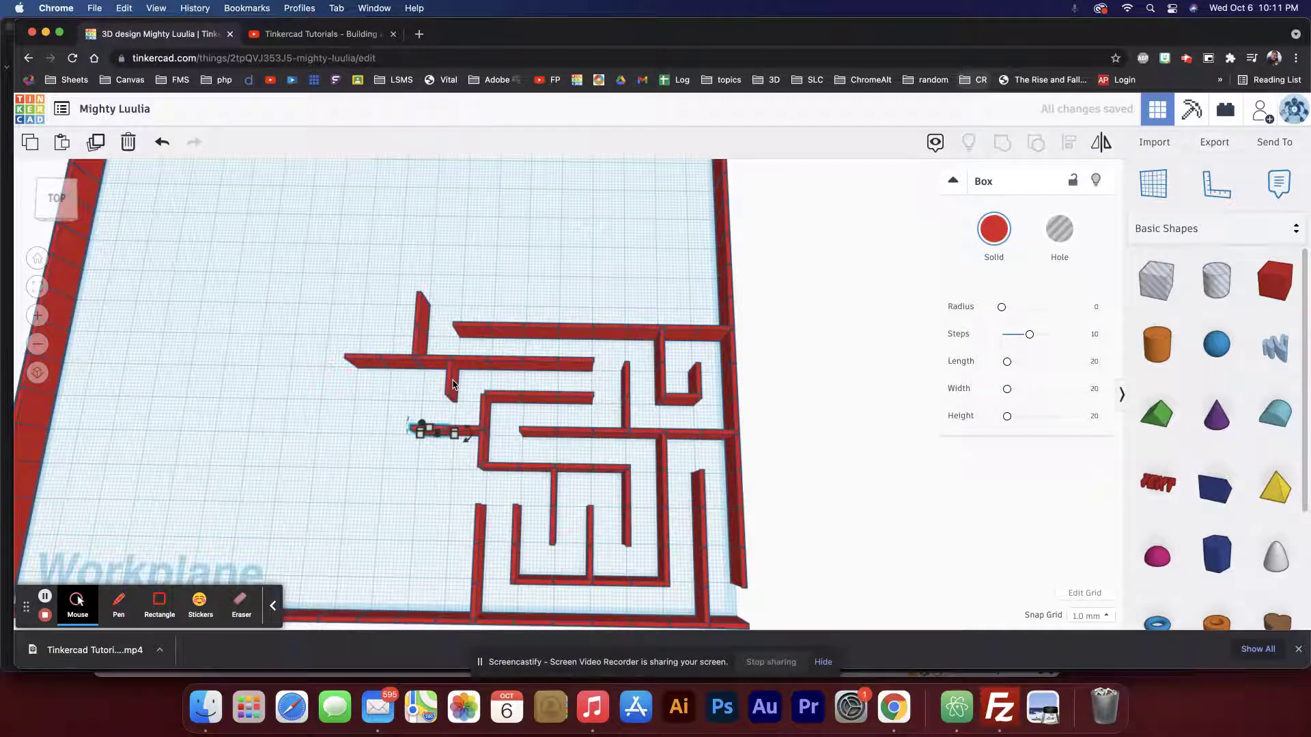
pyautogui.press('Left')
pyautogui.press('Left')
pyautogui.press('Left')
pyautogui.press('Left')
pyautogui.press('Left')
pyautogui.press('Left')
pyautogui.press('Left')
pyautogui.press('Left')
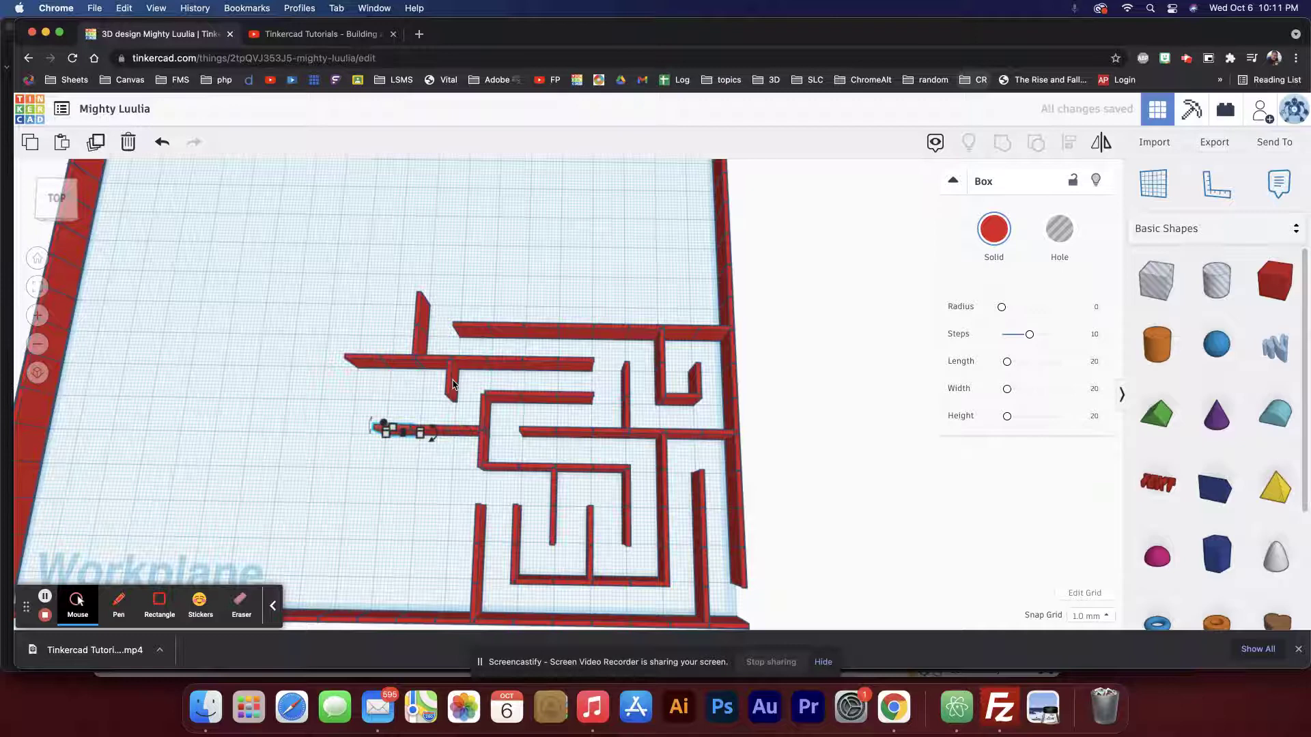
pyautogui.press('Left')
pyautogui.press('Left')
pyautogui.press('Left')
pyautogui.press('Left')
pyautogui.press('Left')
pyautogui.press('Left')
pyautogui.press('Left')
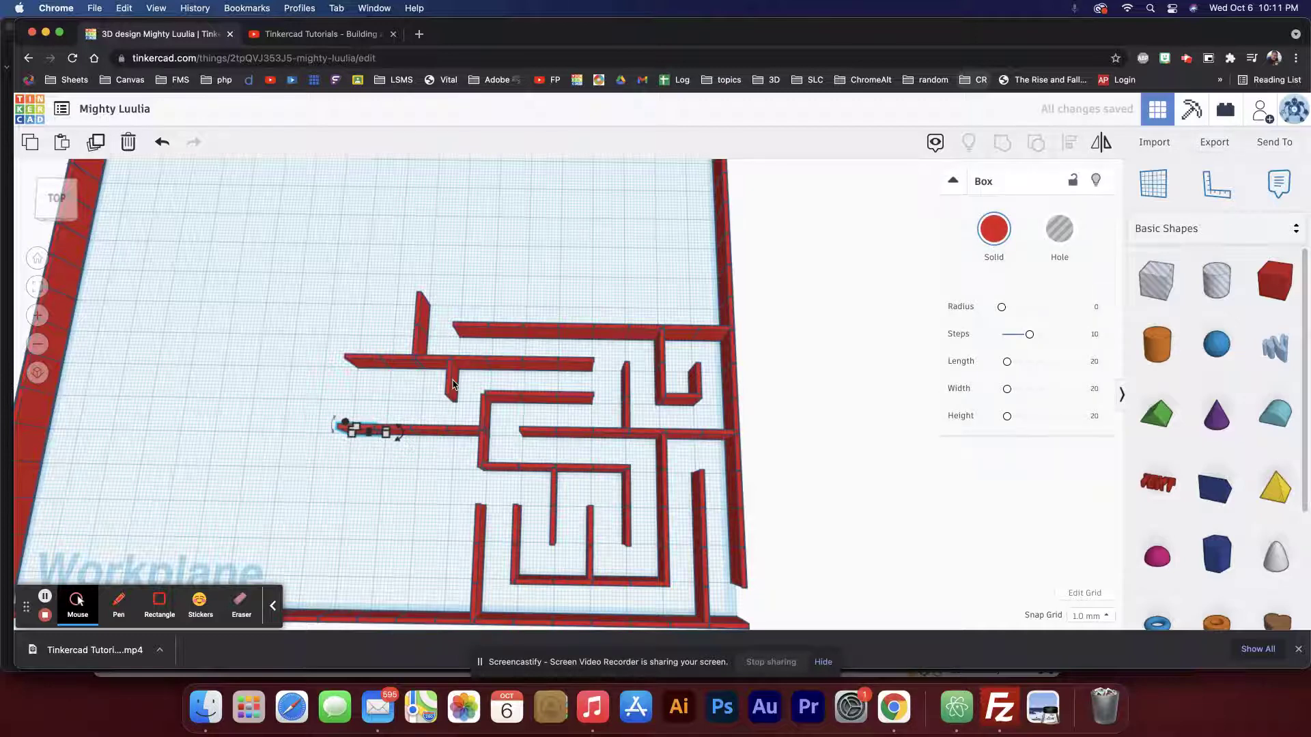
# Step: Duplicate the new four-panel wall's left end panel and place the copy one panel back and one panel right
pyautogui.press('super+d')
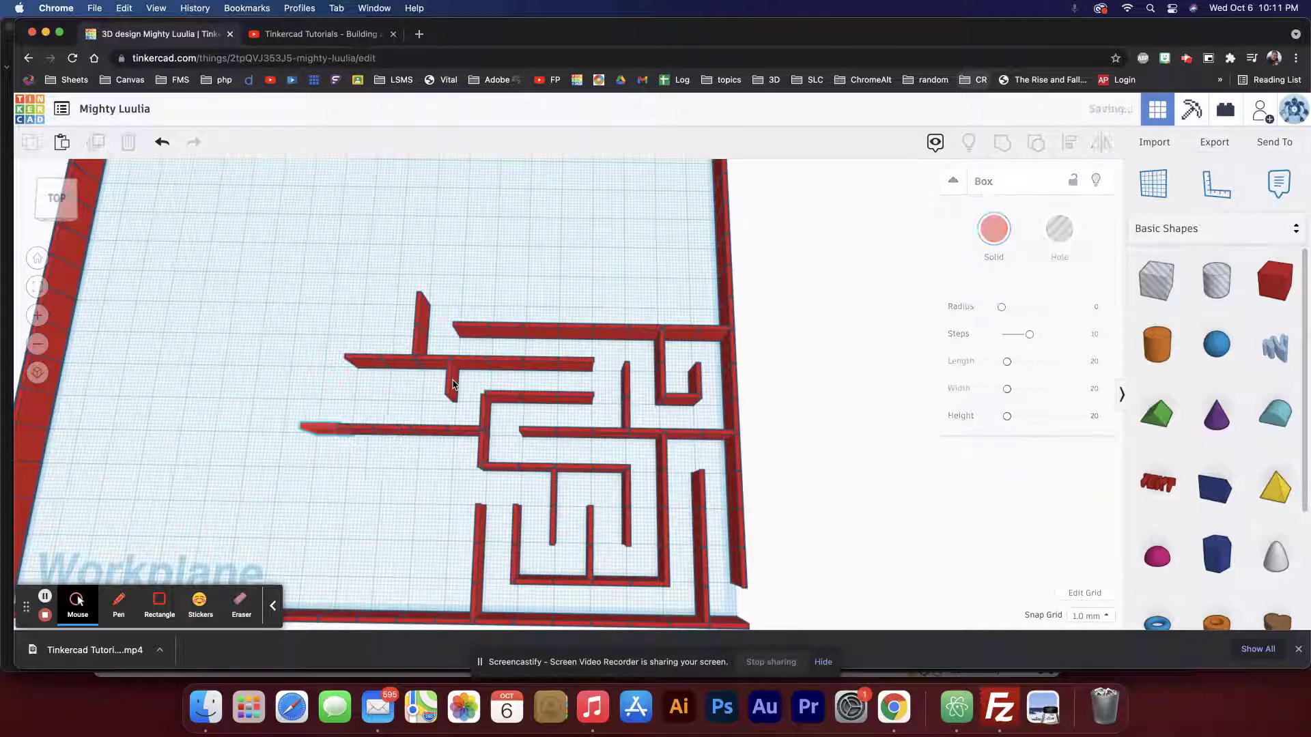
pyautogui.hotkey('shift', 'Up')
pyautogui.hotkey('shift', 'Right')
pyautogui.hotkey('shift', 'Right')
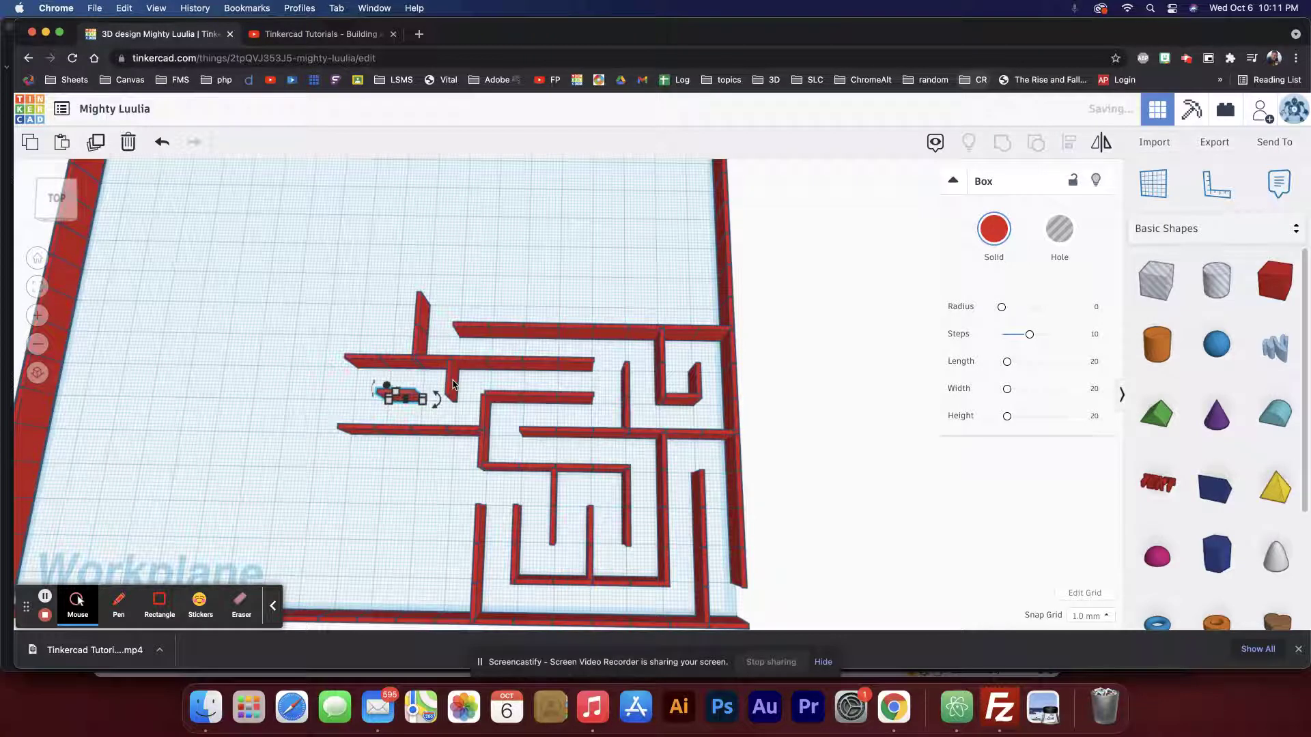
# Step: Duplicate the short front-facing stub and shift the copy one panel forward and left to join the lone panel to the four-panel wall
pyautogui.click(452, 384)
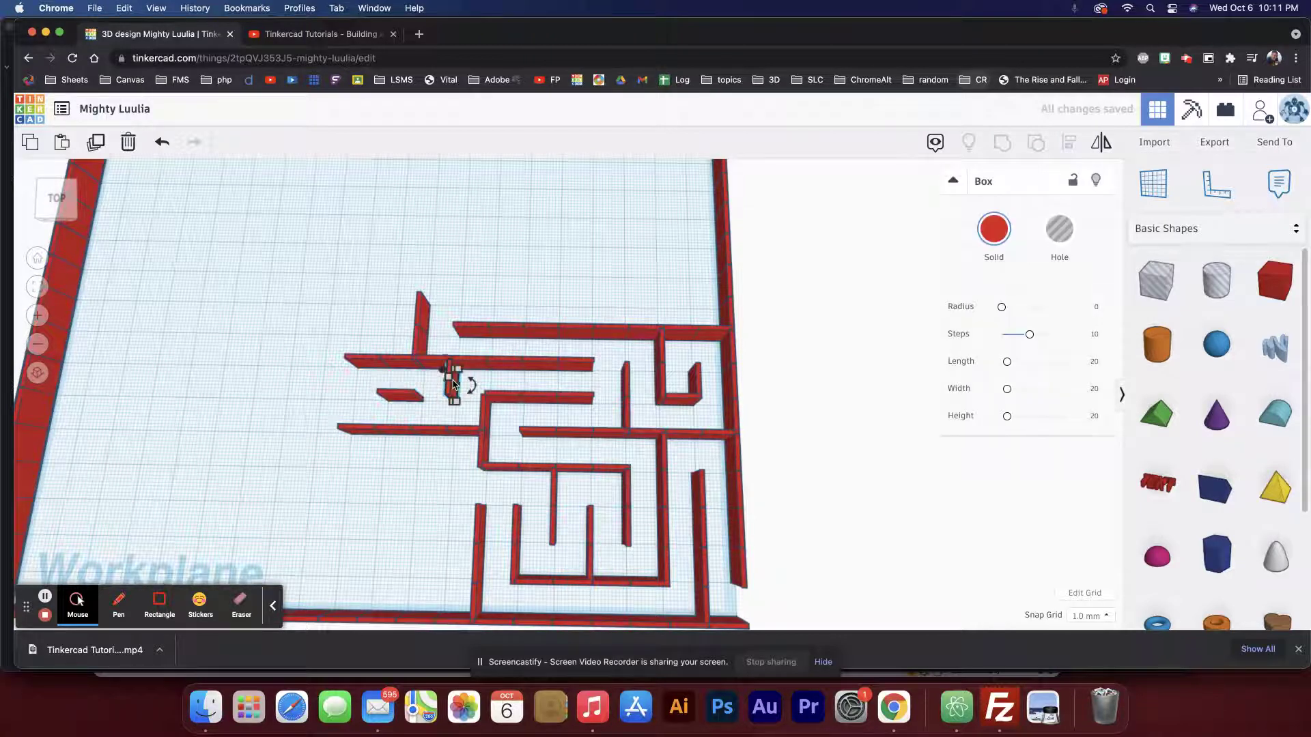
pyautogui.press('super+d')
pyautogui.hotkey('shift', 'Down')
pyautogui.hotkey('shift', 'Left')
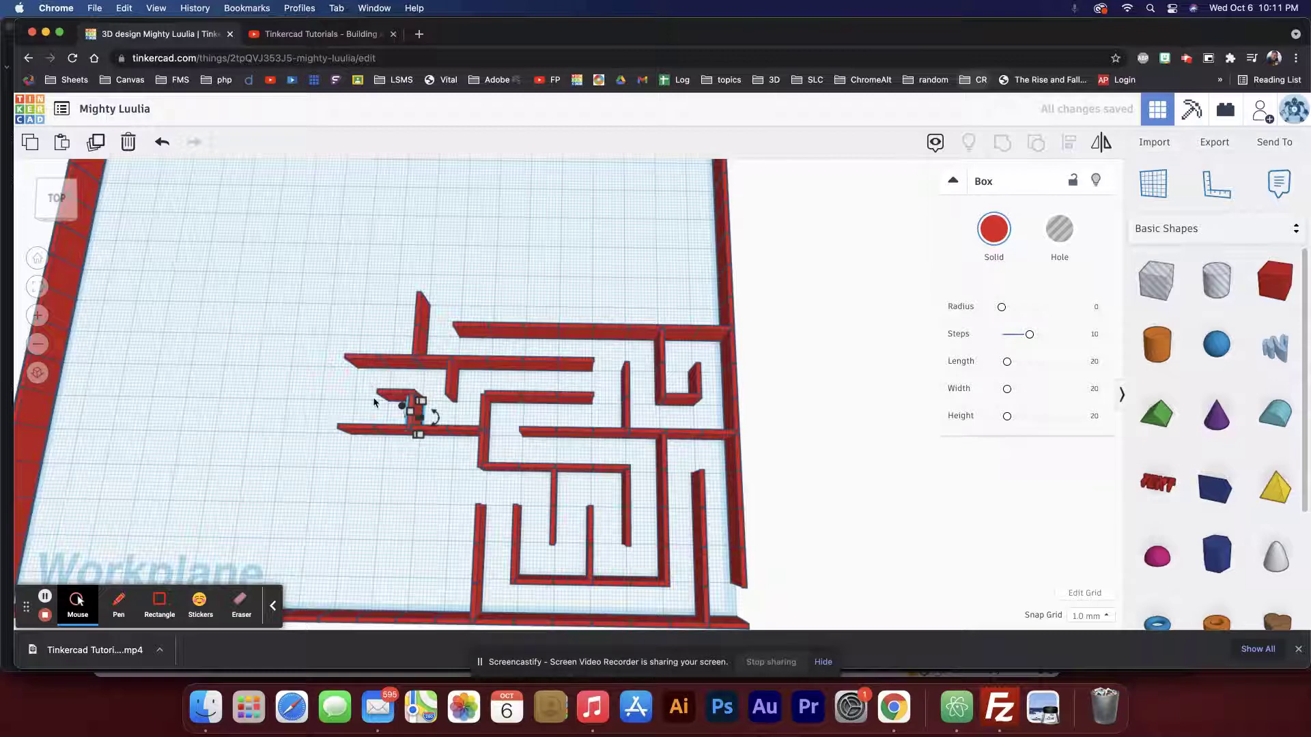
# Step: Delete the four-panel wall's second panel from the left, and duplicate the short front-facing stub two panels left onto the detached panel's left end
pyautogui.moveTo(404, 413); pyautogui.dragTo(390, 431)
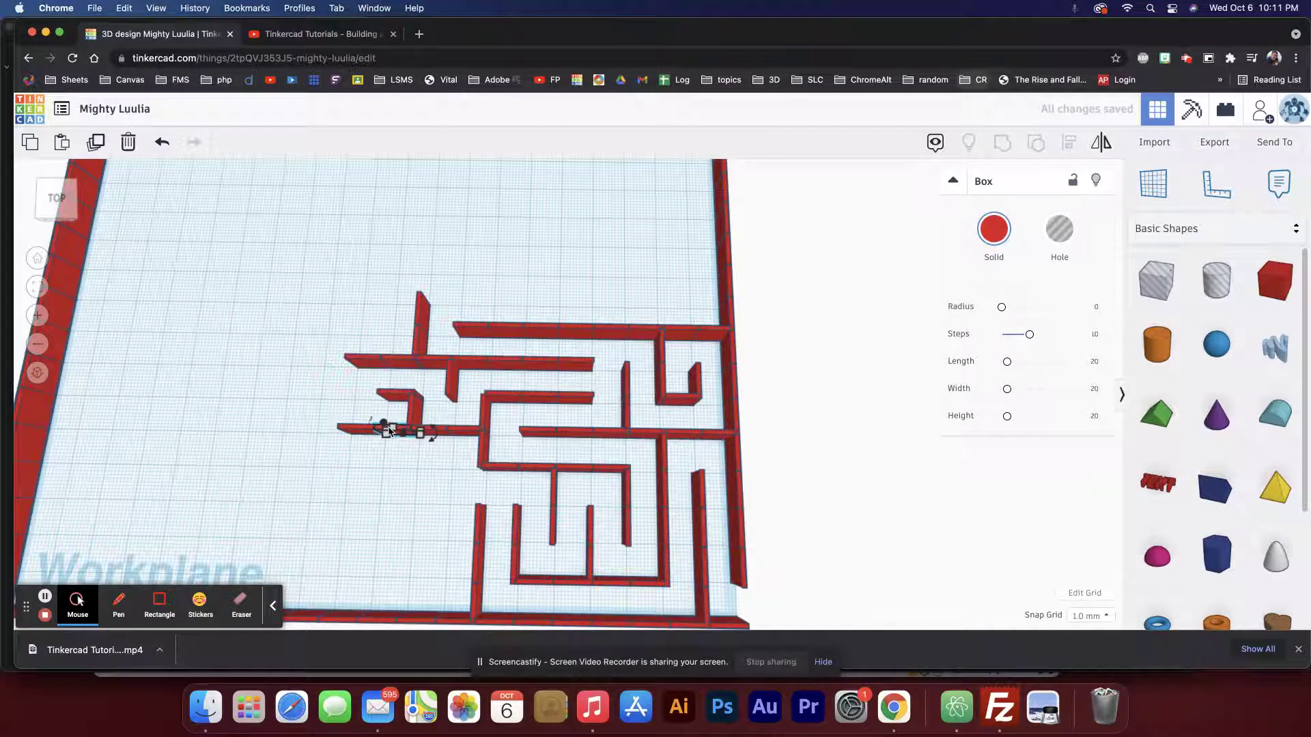
pyautogui.press('Delete')
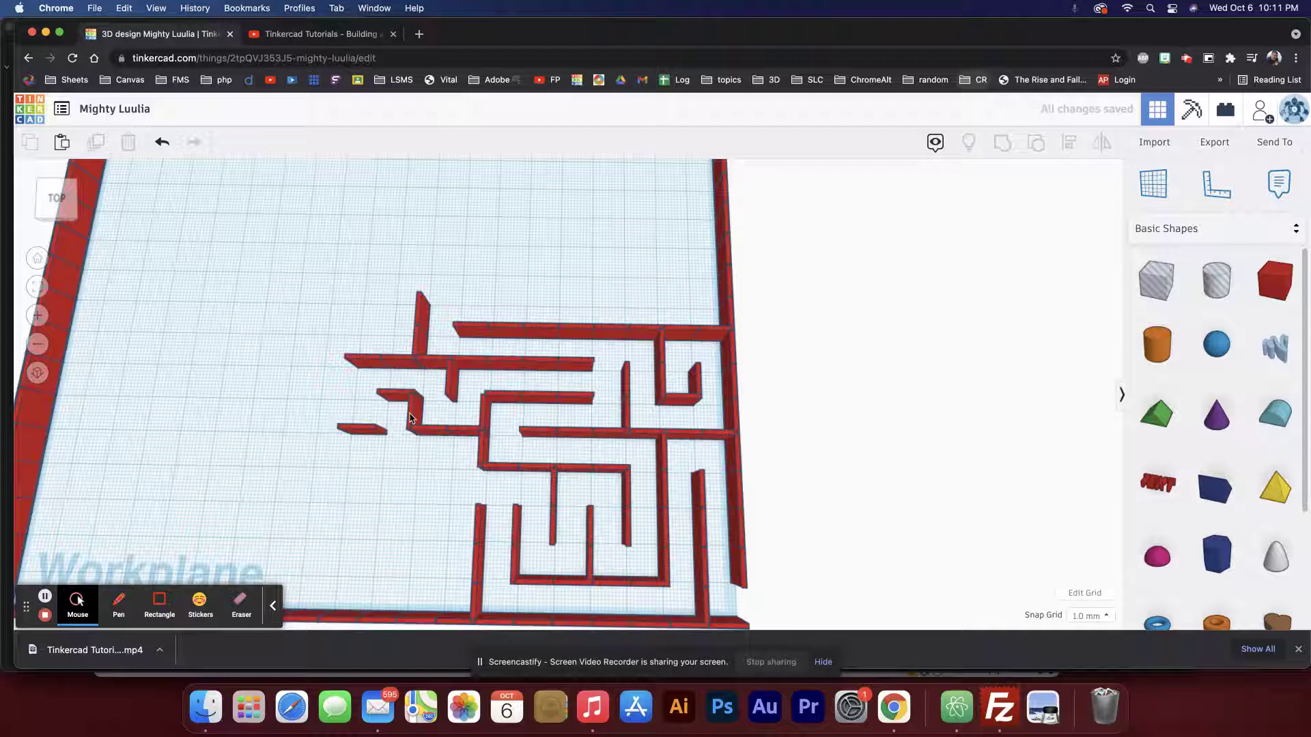
pyautogui.click(410, 418)
pyautogui.press('super+d')
pyautogui.hotkey('shift', 'Left')
pyautogui.hotkey('shift', 'Left')
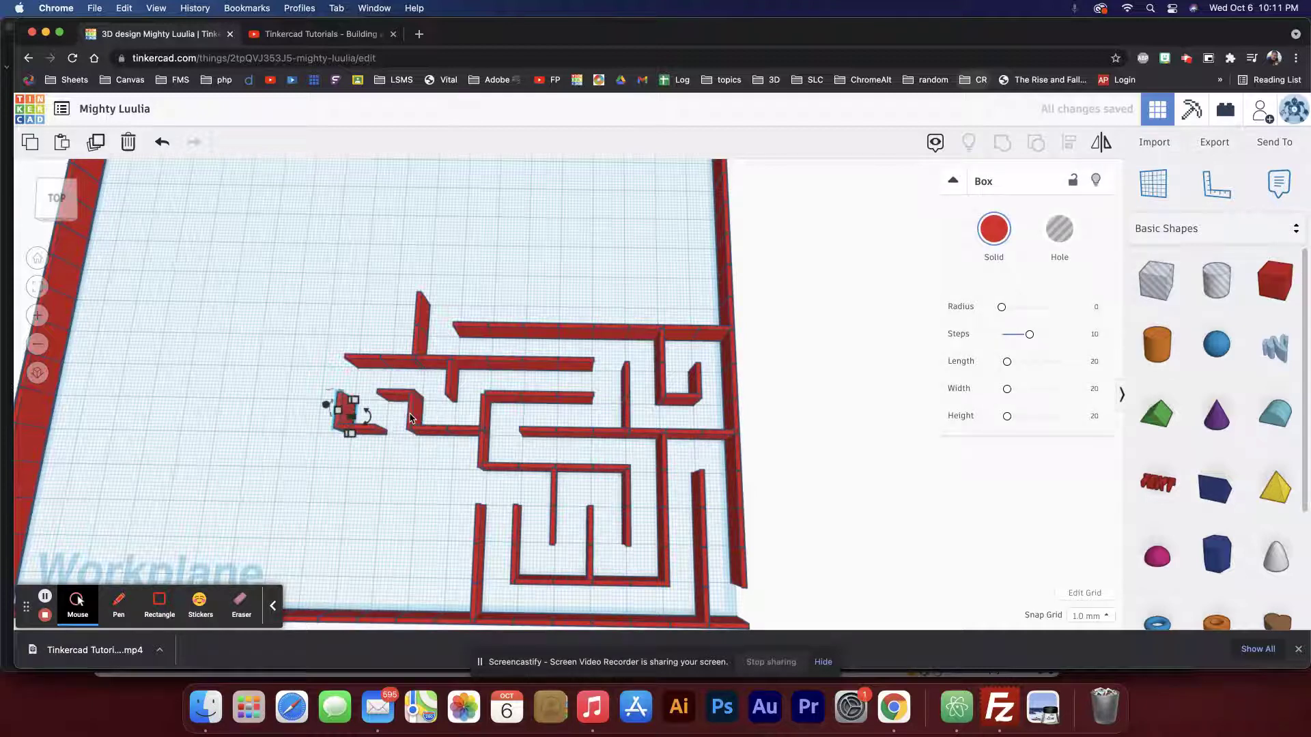
# Step: Duplicate the new stub one panel back to connect the detached panel to the left end of the long wall behind it
pyautogui.press('super+d')
pyautogui.hotkey('shift', 'Up')
pyautogui.hotkey('shift', 'Right')
pyautogui.hotkey('shift', 'Right')
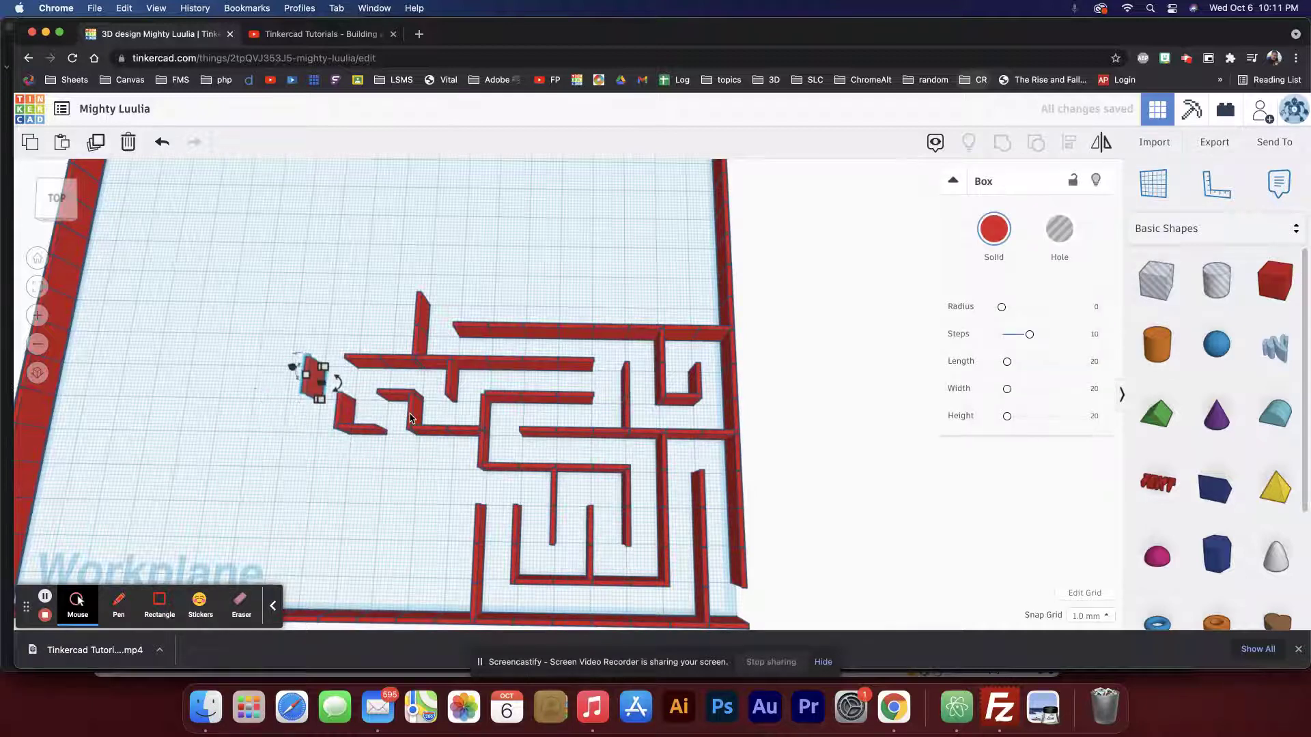
# Step: Duplicate the upper connecting panel and place the copy one panel right and two panels forward, running forward from the detached panel's right end
pyautogui.scroll(4, 407, 459)
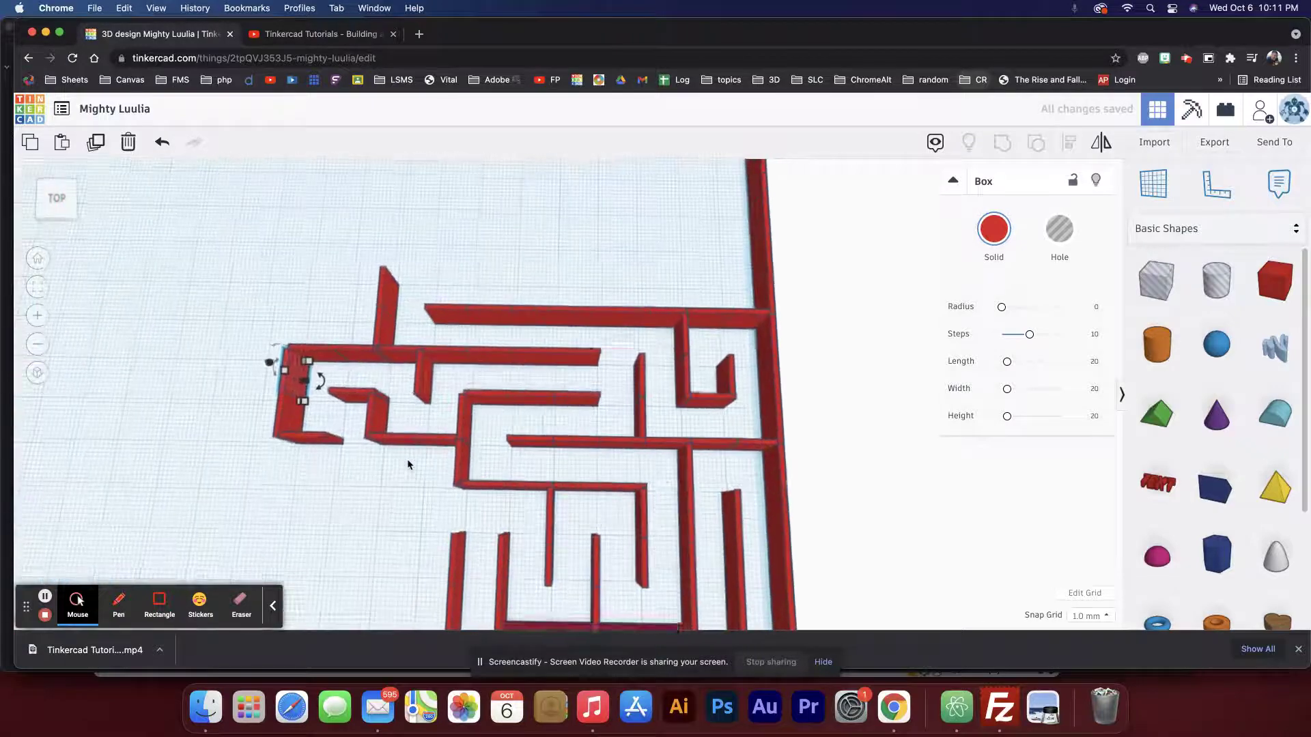
pyautogui.scroll(-5, 408, 464)
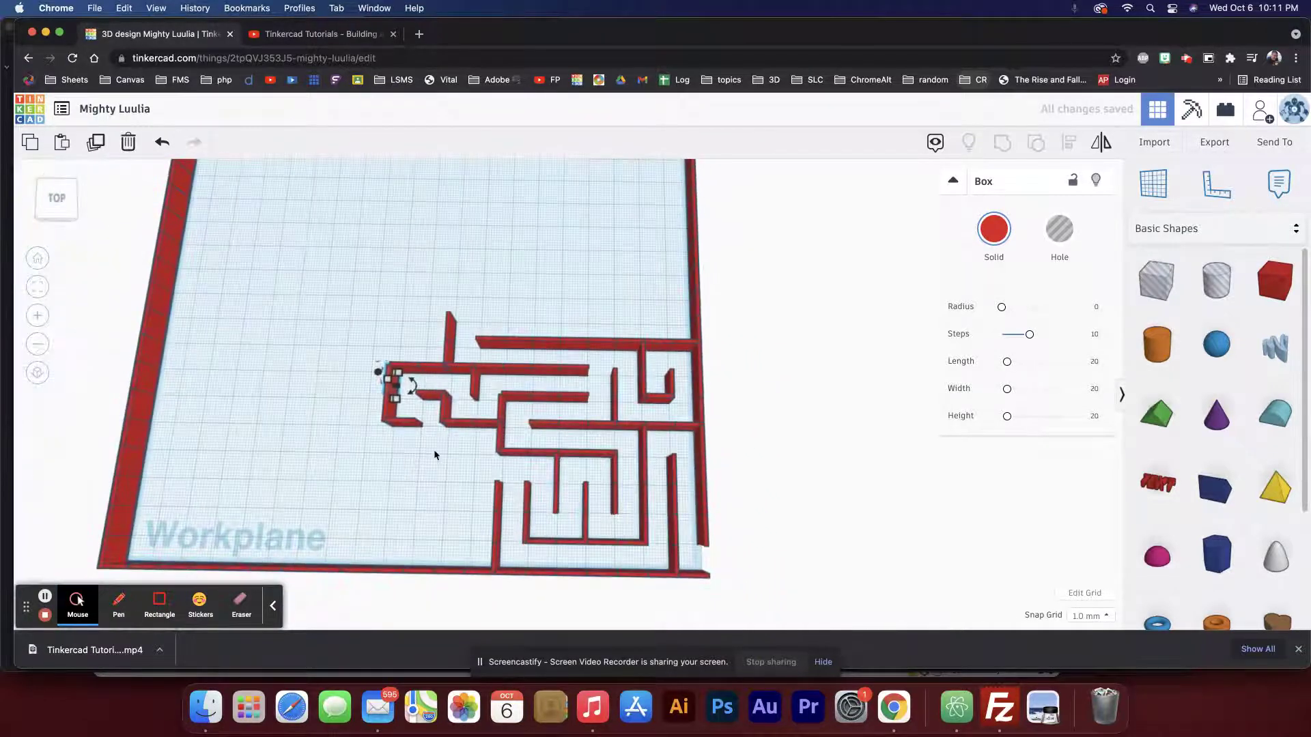
pyautogui.press('super+d')
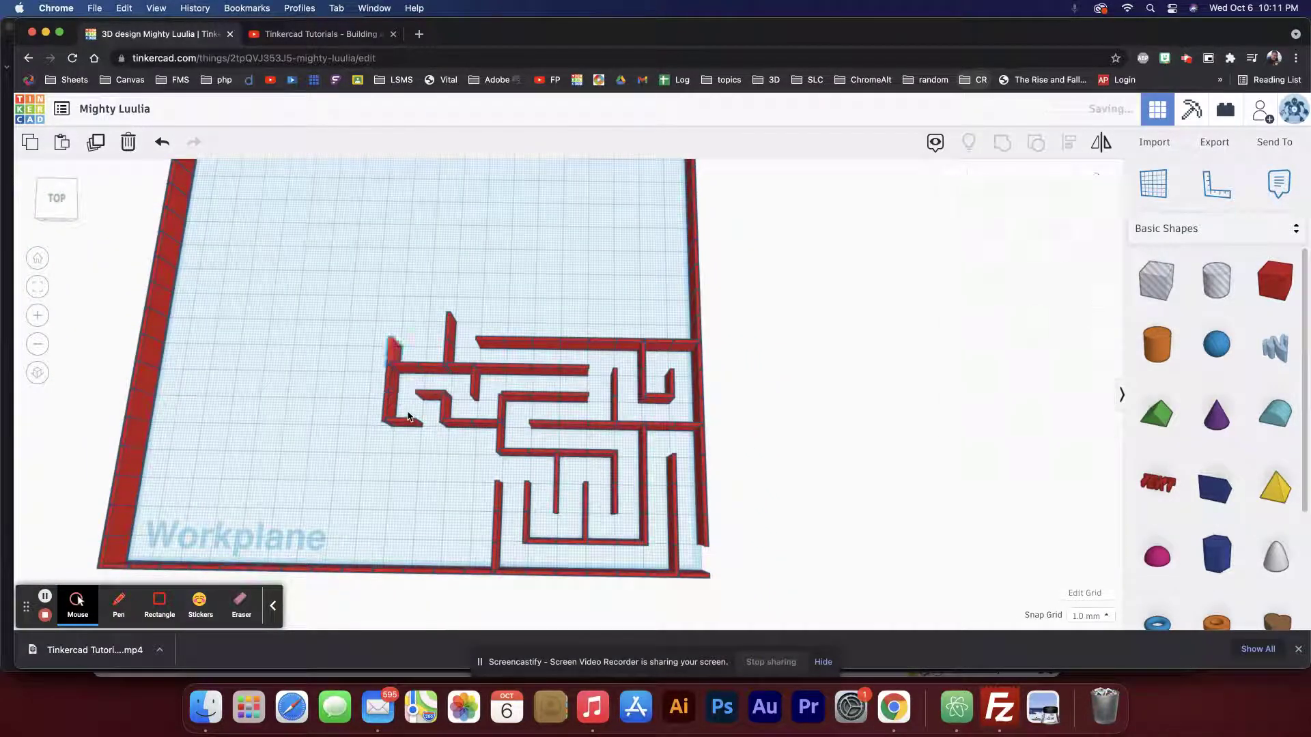
pyautogui.hotkey('shift', 'Down')
pyautogui.hotkey('shift', 'Down')
pyautogui.hotkey('shift', 'Right')
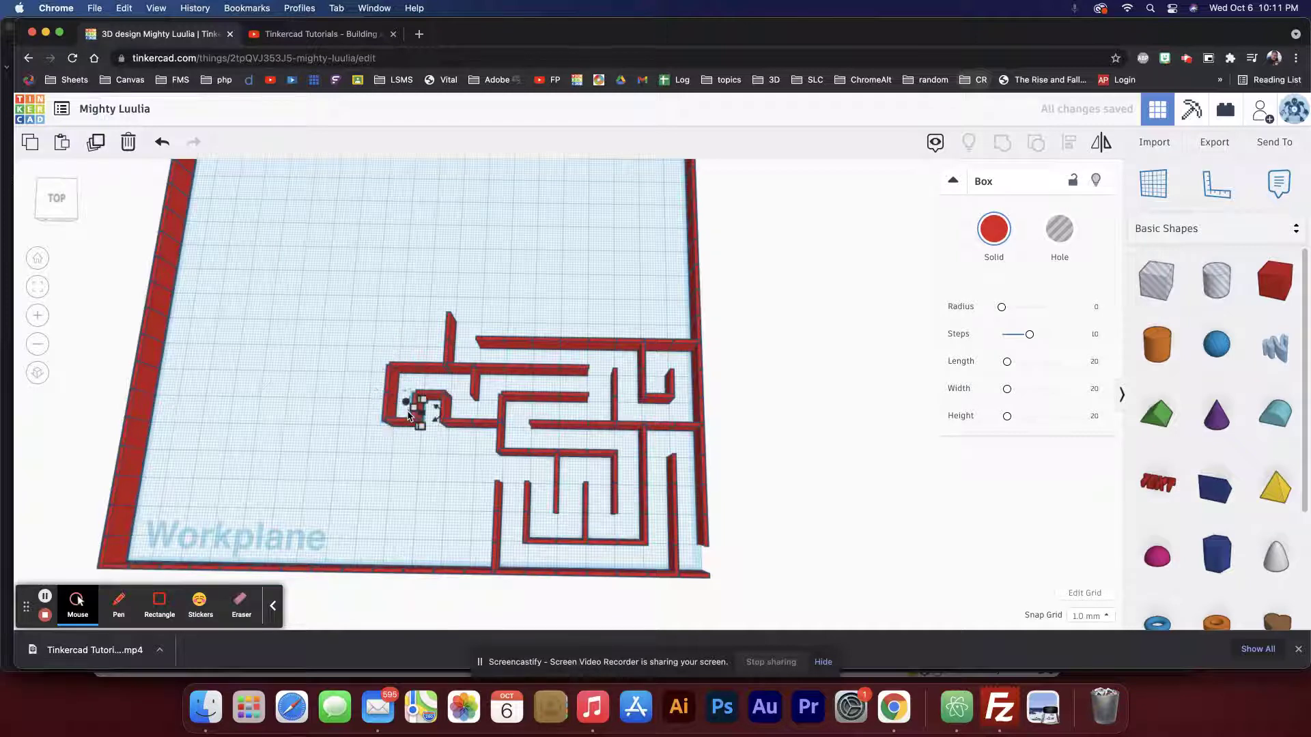
pyautogui.hotkey('shift', 'Right')
pyautogui.hotkey('shift', 'Left')
pyautogui.hotkey('shift', 'Down')
# Step: Duplicate the nearby two-panel wall's left panel one panel forward and left, and extend the copy with two more panels right to join the long wall
pyautogui.moveTo(414, 436); pyautogui.dragTo(459, 425)
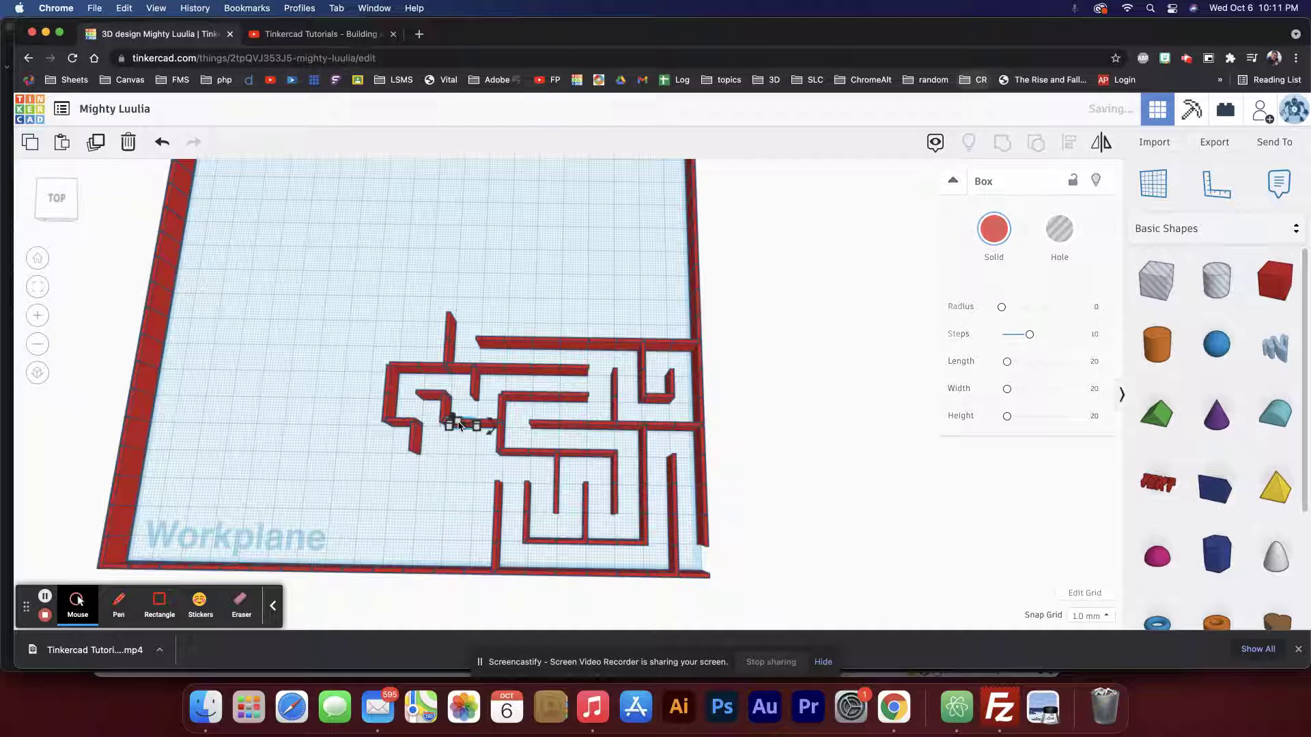
pyautogui.hotkey('shift', 'Down')
pyautogui.hotkey('shift', 'Left')
pyautogui.press('super+d')
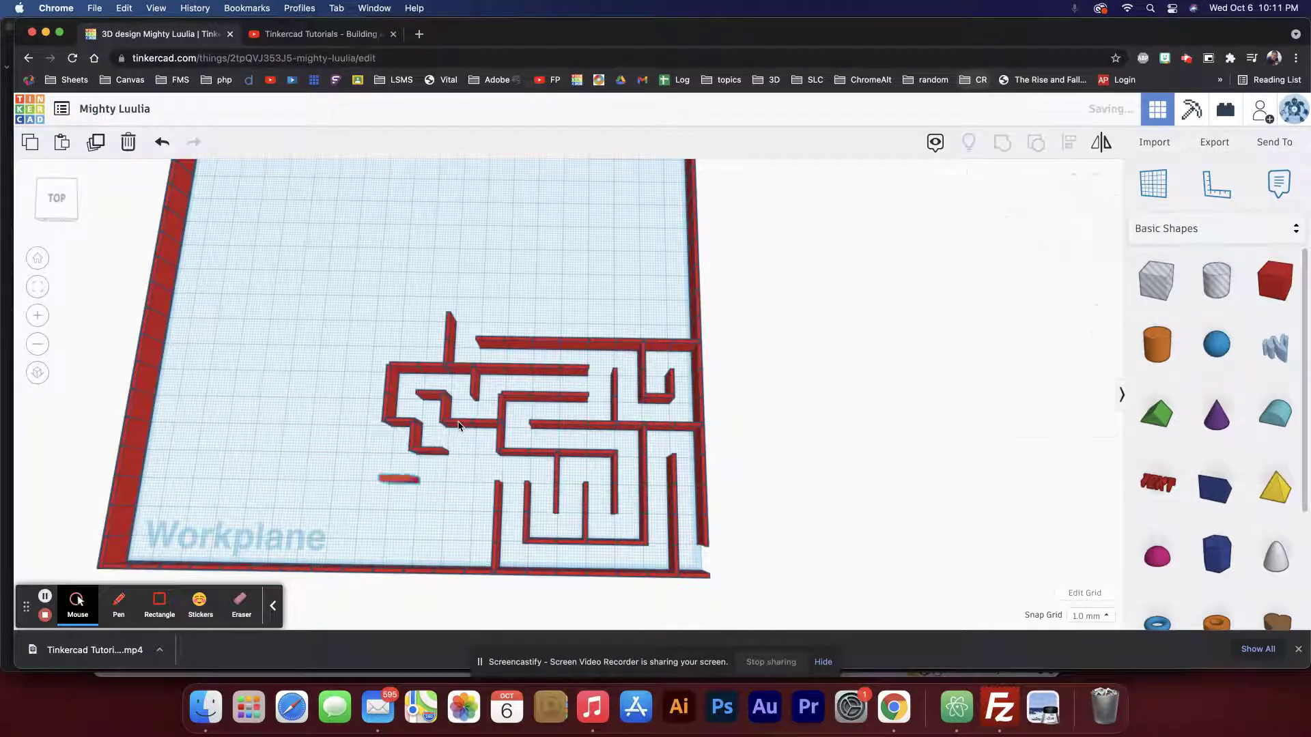
pyautogui.hotkey('shift', 'Right')
pyautogui.hotkey('shift', 'Right')
pyautogui.hotkey('shift', 'Up')
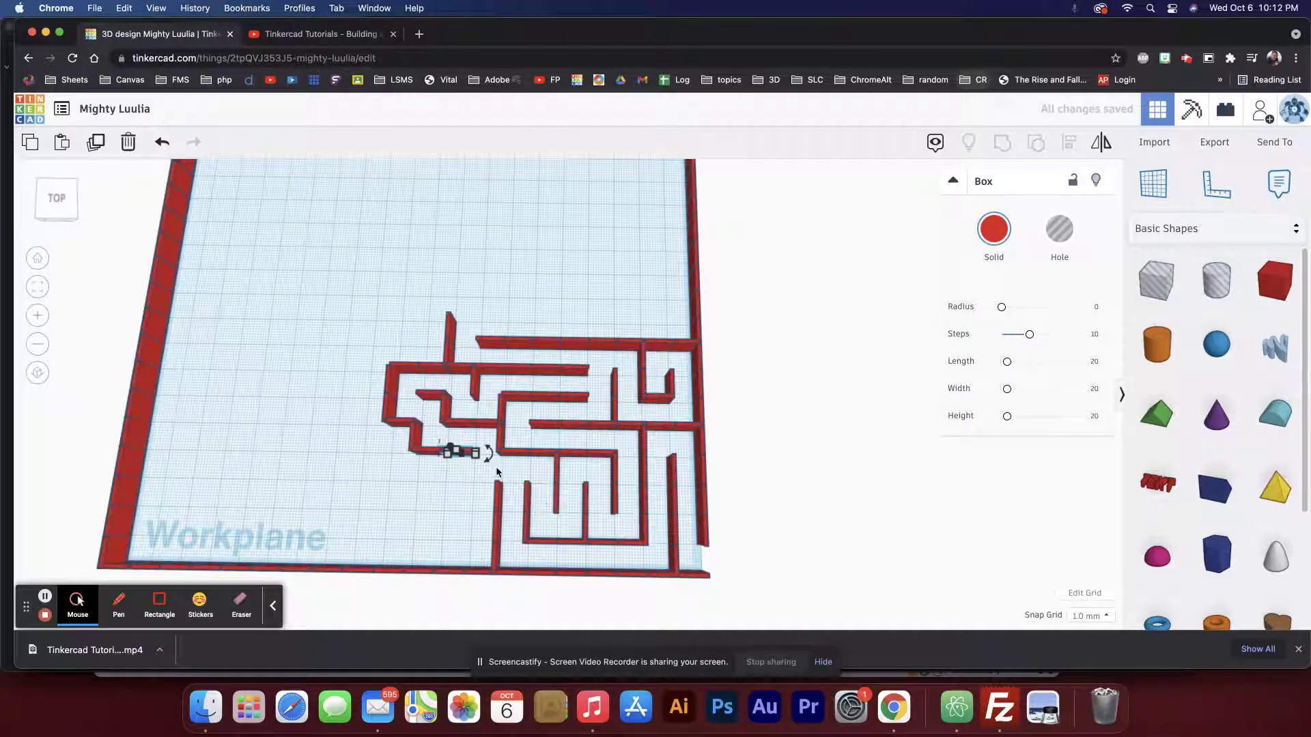
pyautogui.press('super+d')
pyautogui.moveTo(518, 454)
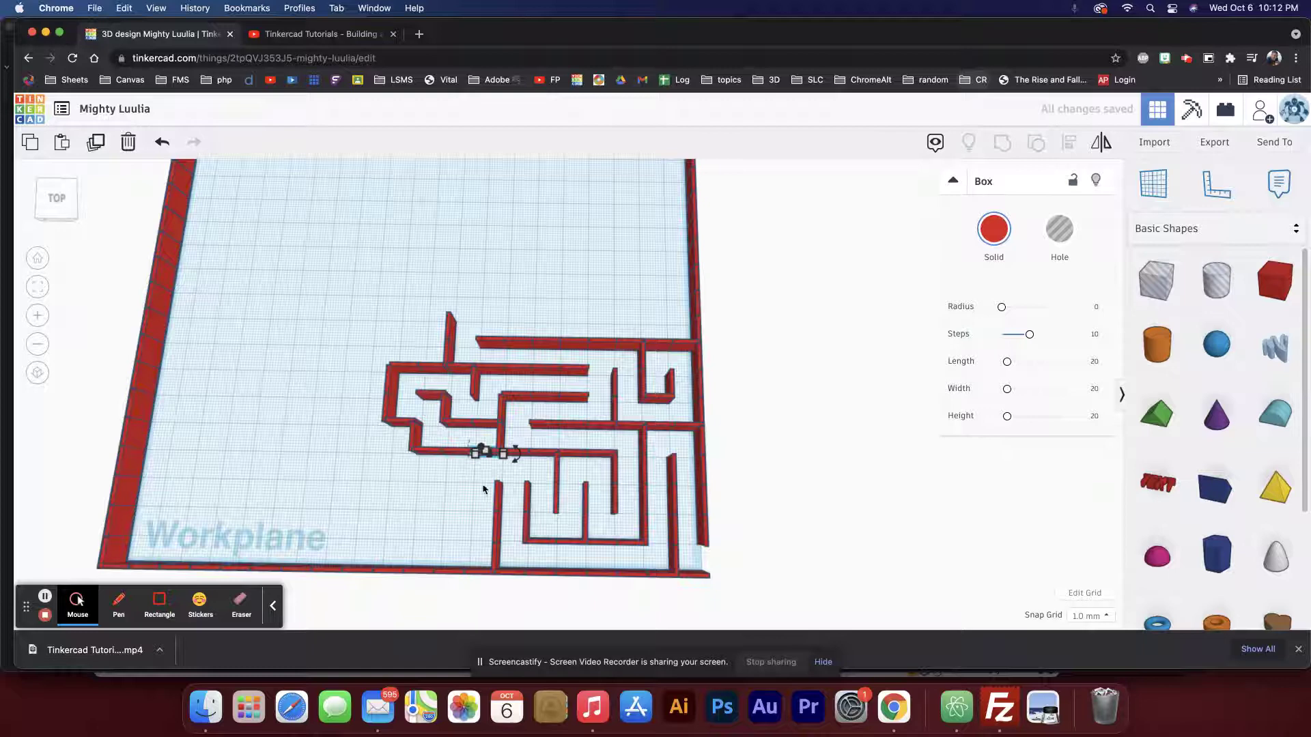
pyautogui.click(438, 484)
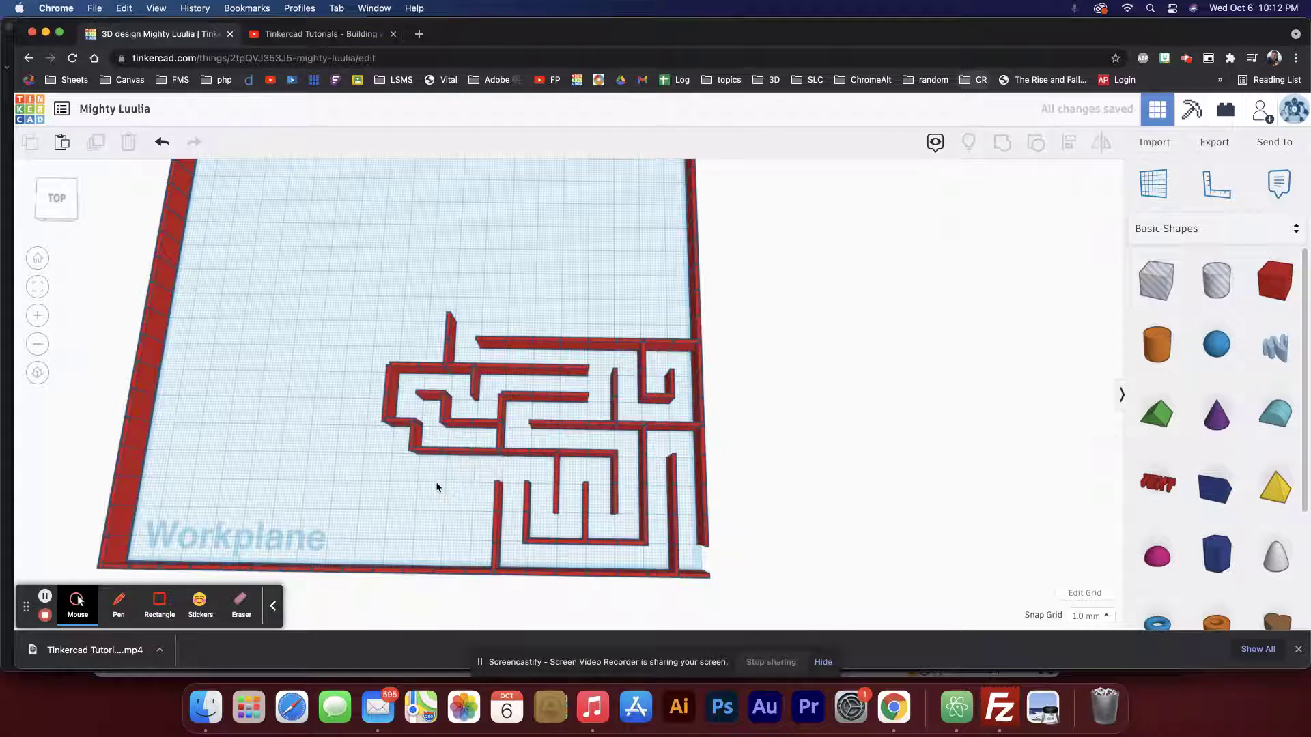
# Step: Duplicate the back panel of the U-shaped enclosure's left wall and place the copy two panels left and one back, below the extended wall
pyautogui.click(527, 497)
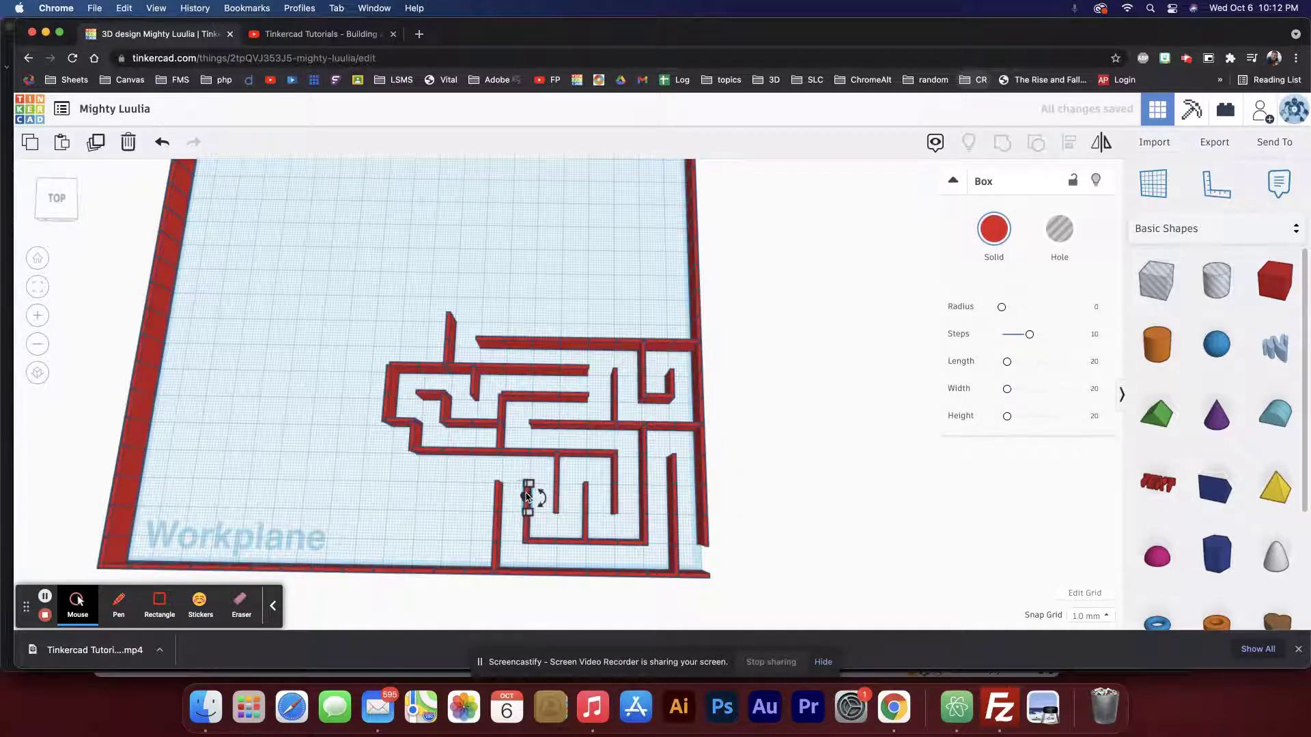
pyautogui.press('Left')
pyautogui.press('Left')
pyautogui.press('Left')
pyautogui.press('Left')
pyautogui.press('Left')
pyautogui.press('Left')
pyautogui.press('Left')
pyautogui.press('Left')
pyautogui.press('Up')
pyautogui.press('Up')
pyautogui.press('Up')
pyautogui.press('Up')
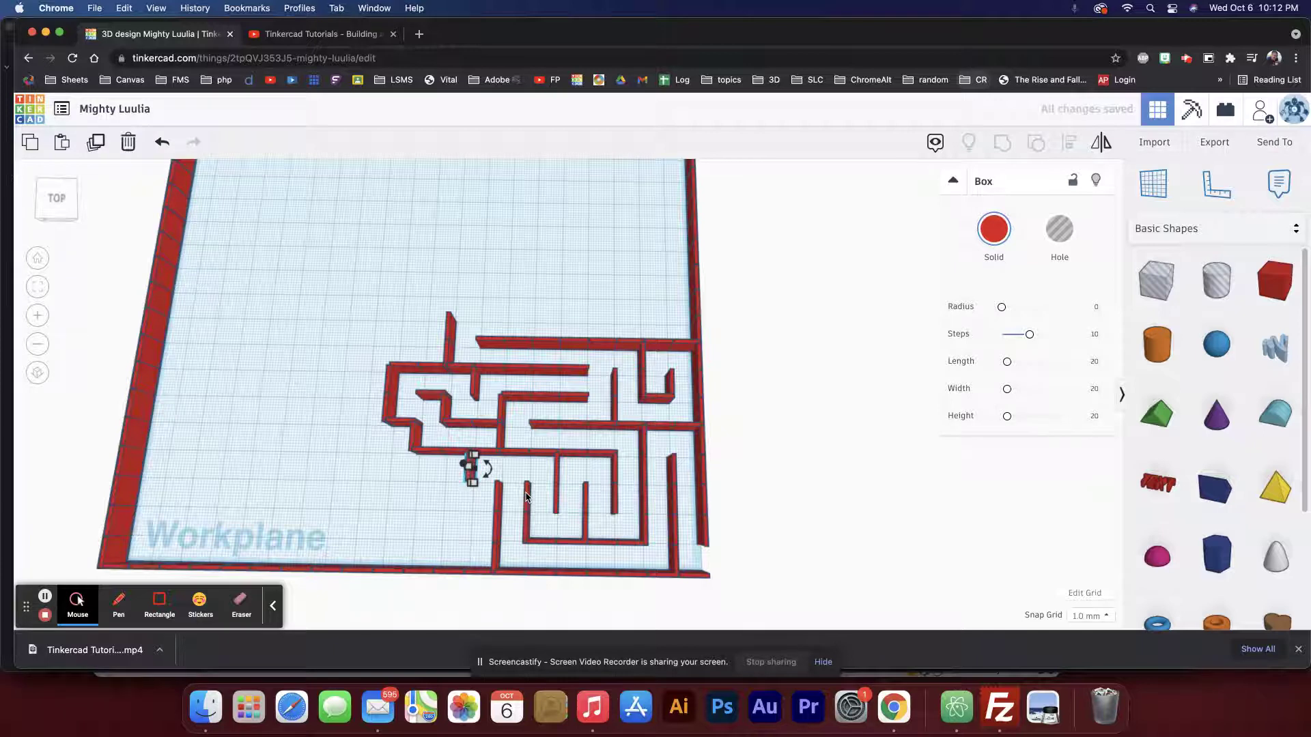
# Step: Duplicate the new stub below the extended wall and place the copy one panel forward and one panel left
pyautogui.press('super+d')
pyautogui.hotkey('shift', 'Down')
pyautogui.hotkey('shift', 'Right')
pyautogui.hotkey('shift', 'Down')
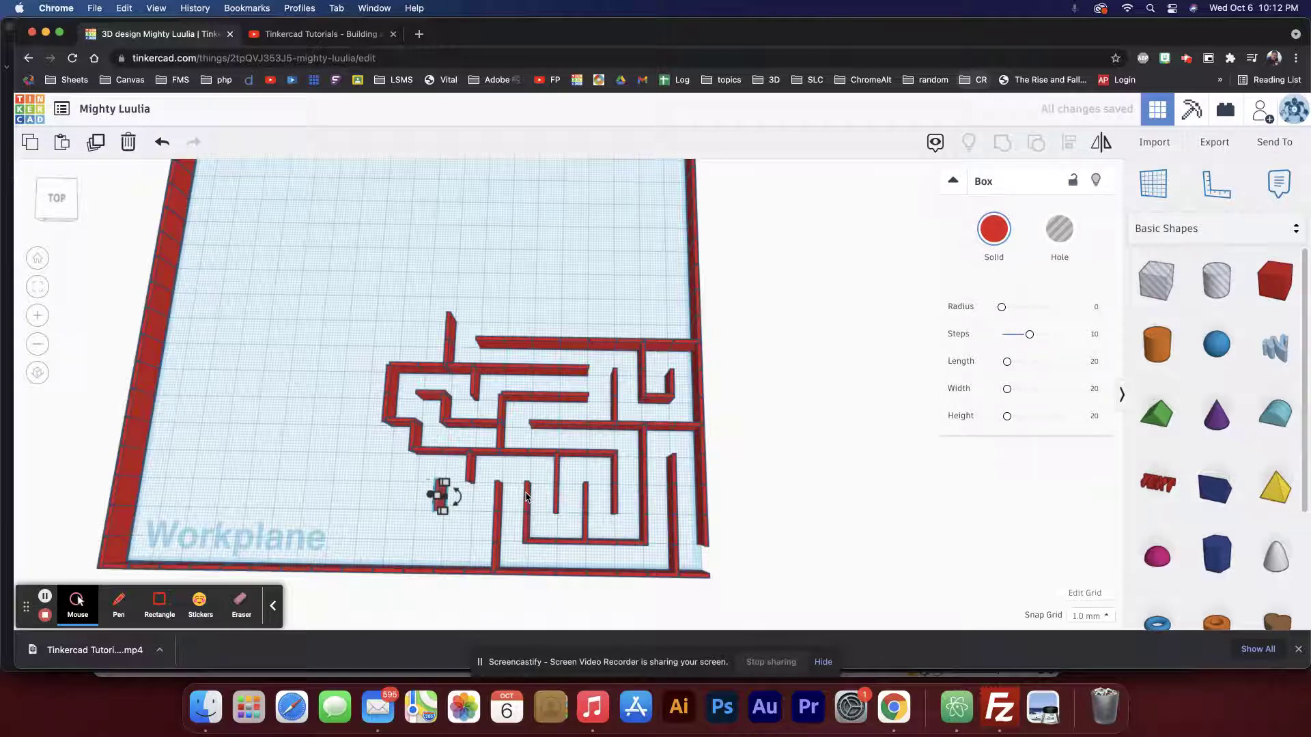
# Step: Duplicate the free-standing panel and place the copy one panel forward and one panel right, in front of the stub
pyautogui.hotkey('ctrl', 'd')
pyautogui.press('Down')
pyautogui.press('Down')
pyautogui.press('Down')
pyautogui.press('Down')
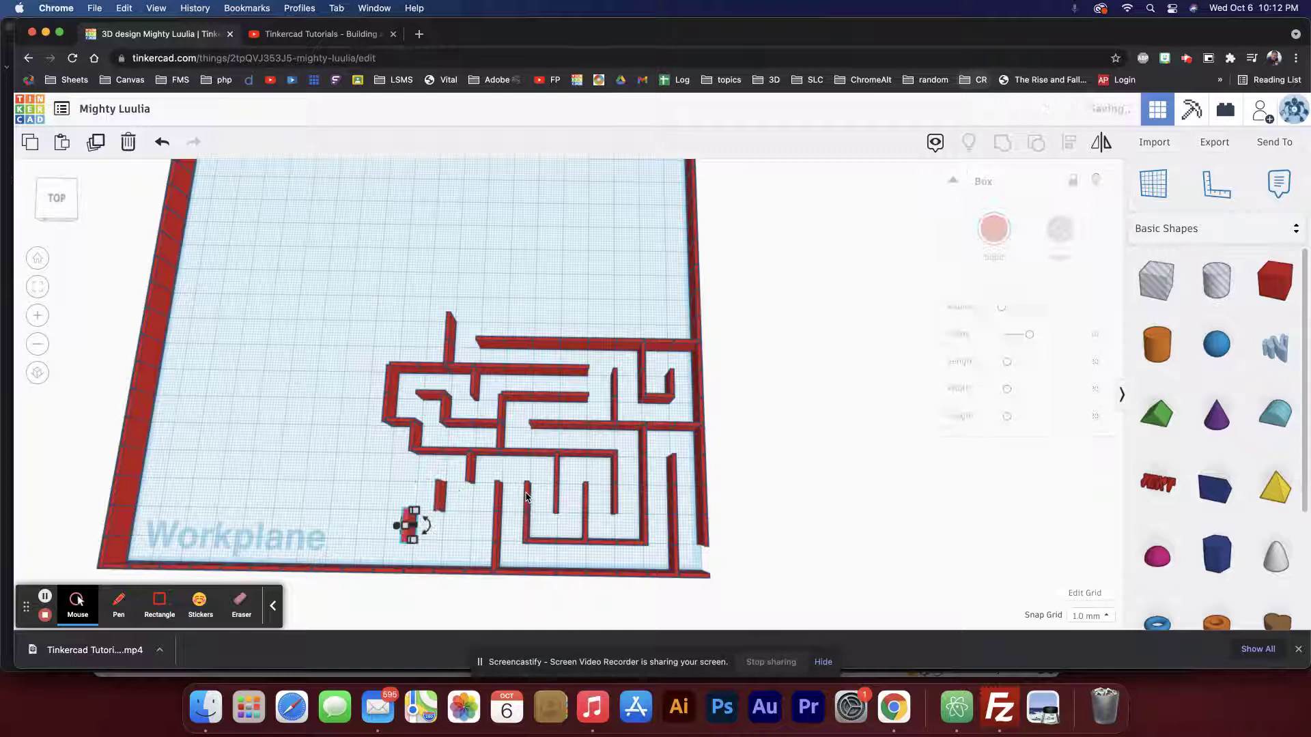
pyautogui.press('Right')
pyautogui.press('Right')
pyautogui.press('Right')
pyautogui.press('Right')
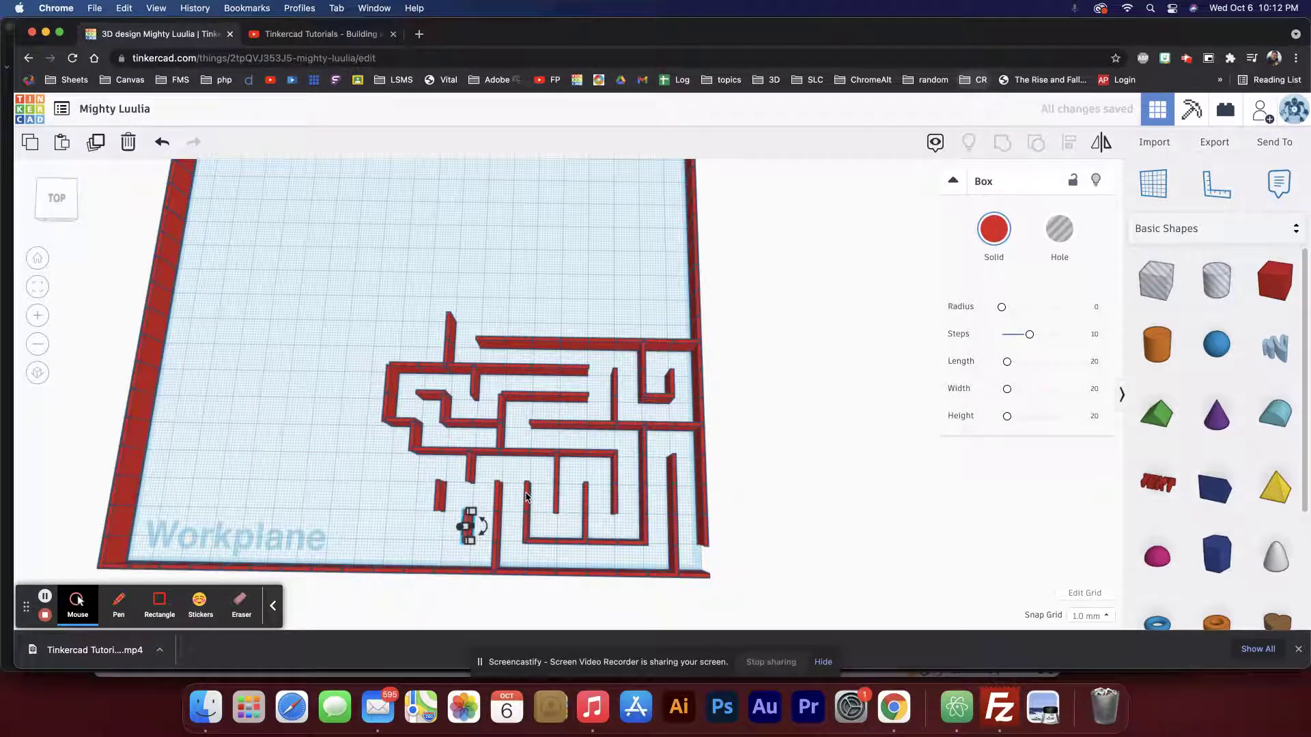
# Step: Duplicate the front free-standing panel one panel left to lengthen the neighbouring piece into a two-panel wall
pyautogui.hotkey('ctrl', 'd')
pyautogui.press('Down')
pyautogui.press('Down')
pyautogui.press('Down')
pyautogui.press('Down')
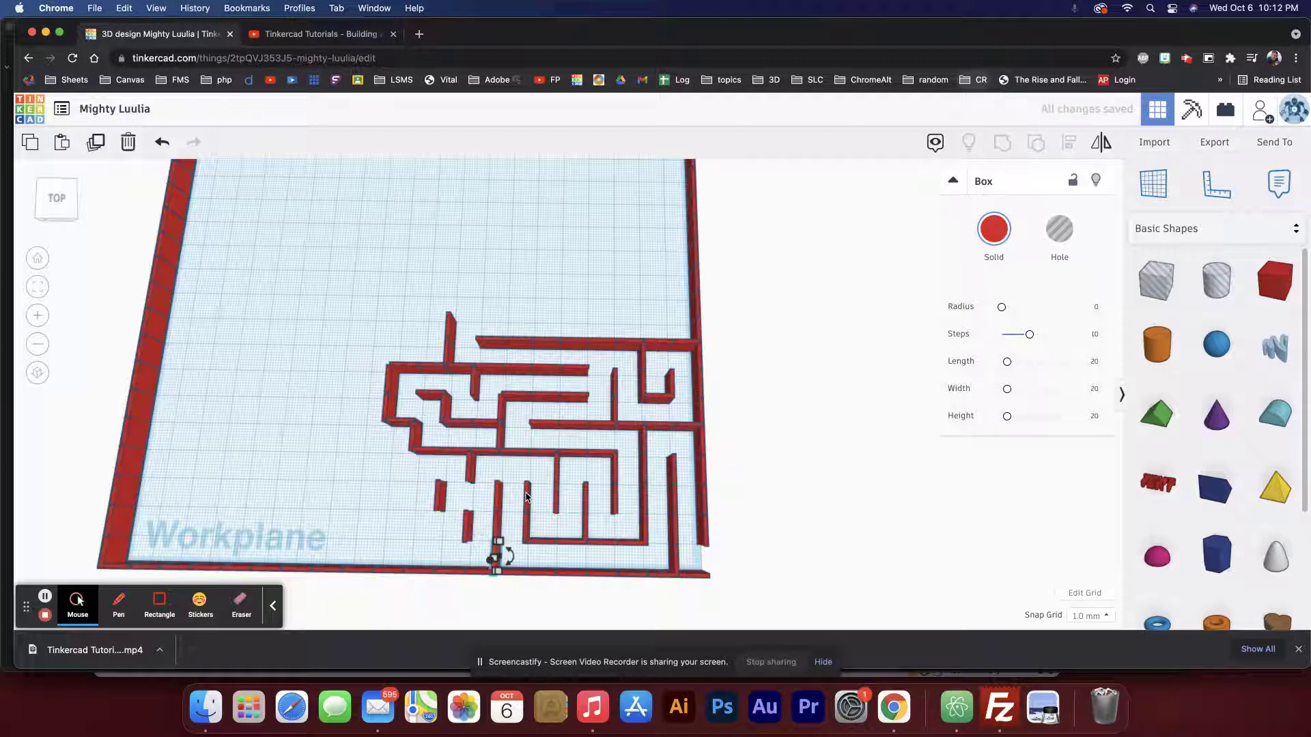
pyautogui.press('Left')
pyautogui.press('Left')
pyautogui.press('Left')
pyautogui.press('Left')
pyautogui.press('Up')
pyautogui.press('Up')
pyautogui.press('Up')
pyautogui.press('Up')
# Step: Duplicate the front perimeter panel below the two free-standing walls one panel back to join their front ends
pyautogui.click(447, 571)
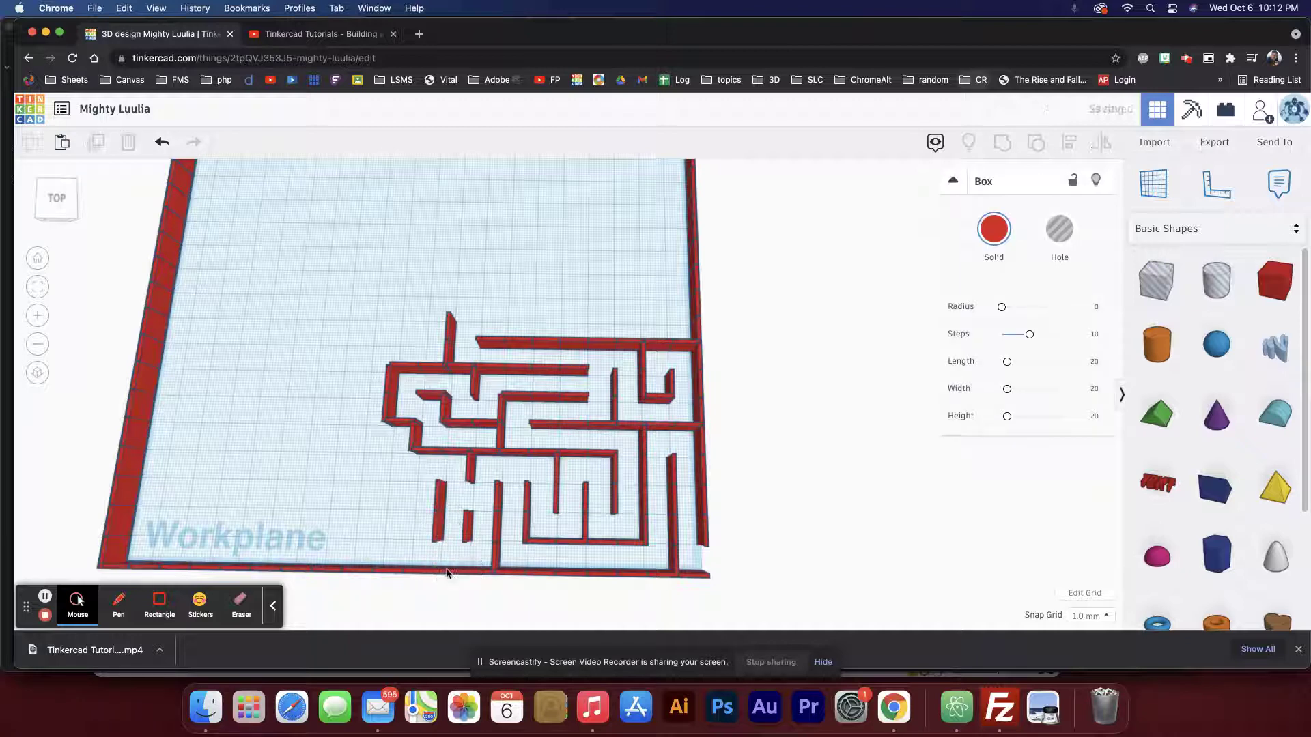
pyautogui.press('Up')
pyautogui.press('Up')
pyautogui.press('Up')
pyautogui.press('Up')
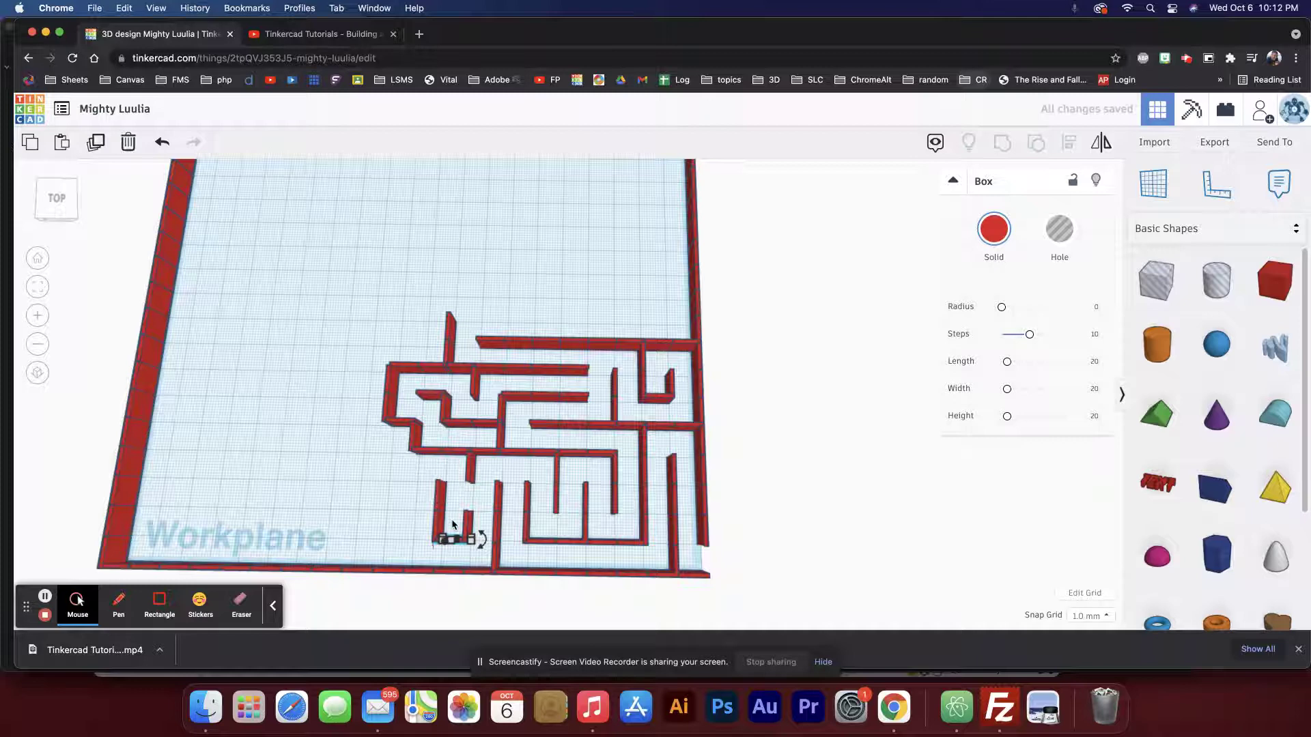
# Step: Duplicate the connecting panel and place the copy one panel left and two panels back, running left from the two-panel wall's back end
pyautogui.press('Up')
pyautogui.press('Up')
pyautogui.press('Up')
pyautogui.press('Up')
pyautogui.press('Left')
pyautogui.press('Left')
pyautogui.press('Left')
pyautogui.press('Left')
pyautogui.press('Left')
pyautogui.press('Up')
pyautogui.press('Up')
pyautogui.press('Up')
pyautogui.press('Up')
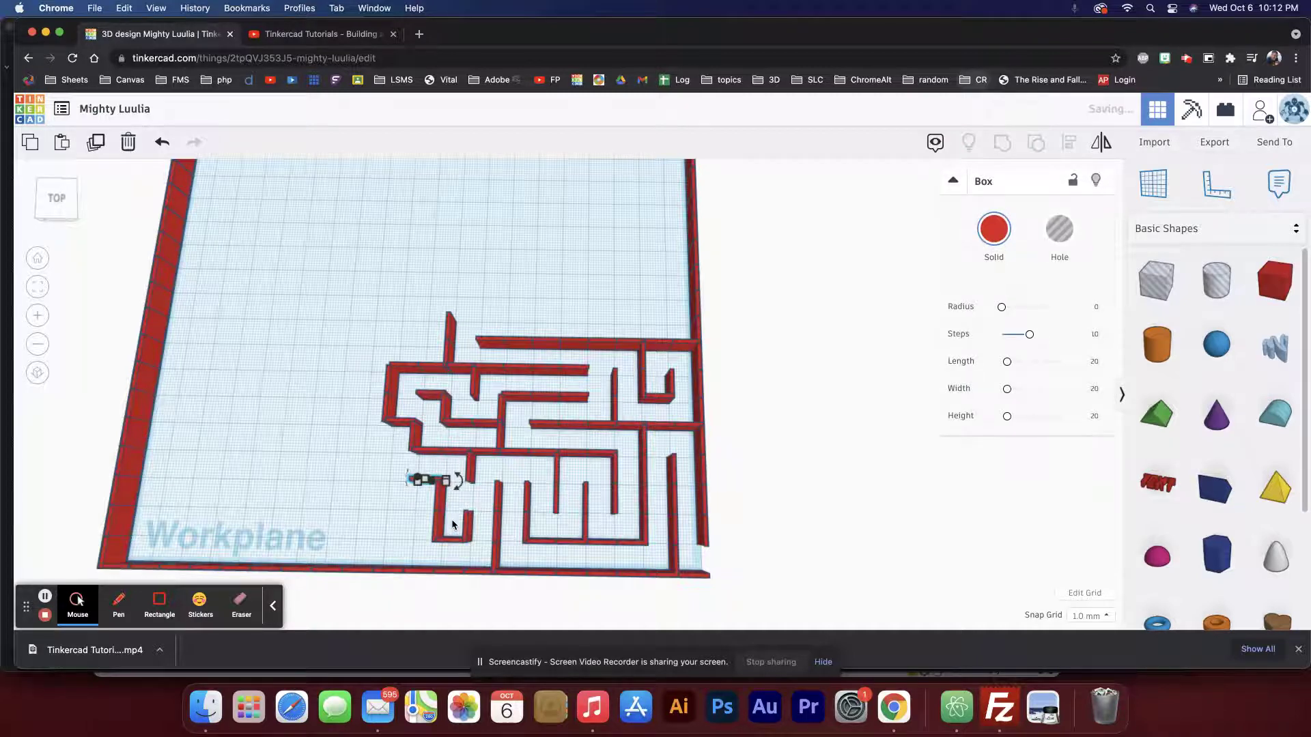
pyautogui.click(384, 455)
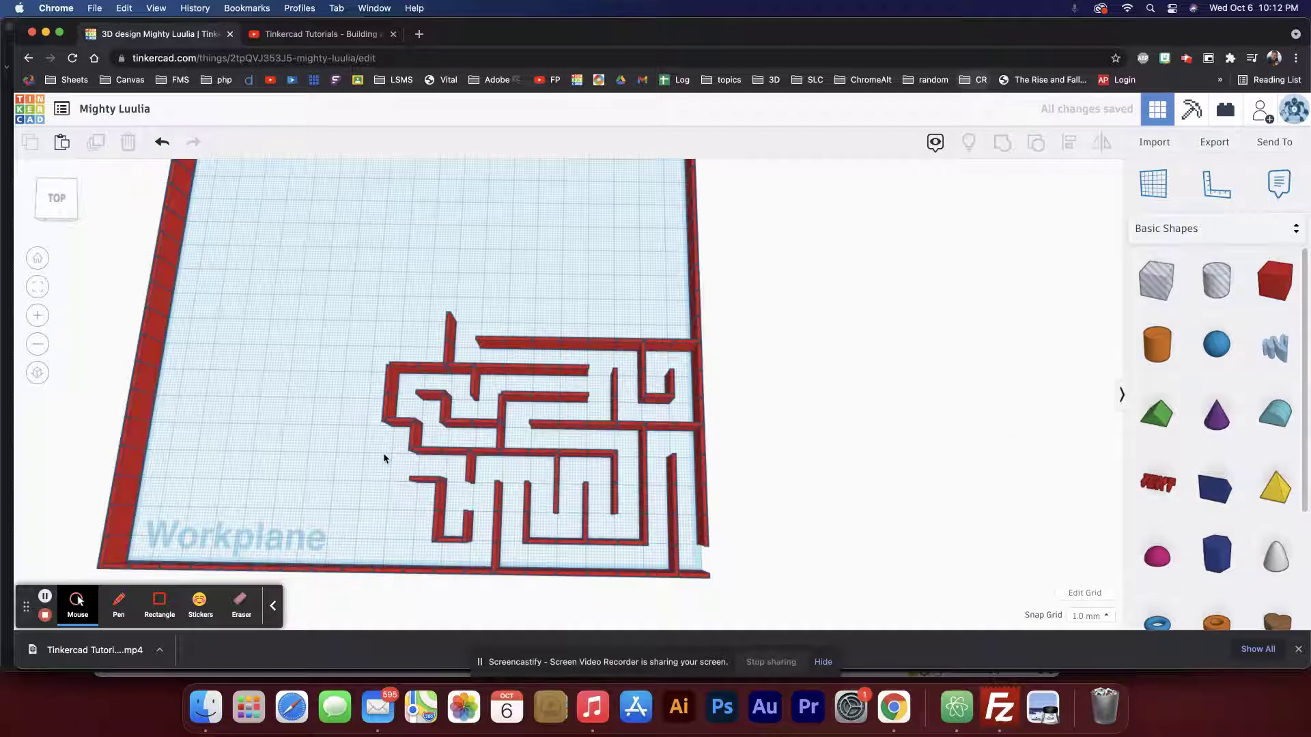
pyautogui.scroll(-10, 383, 454)
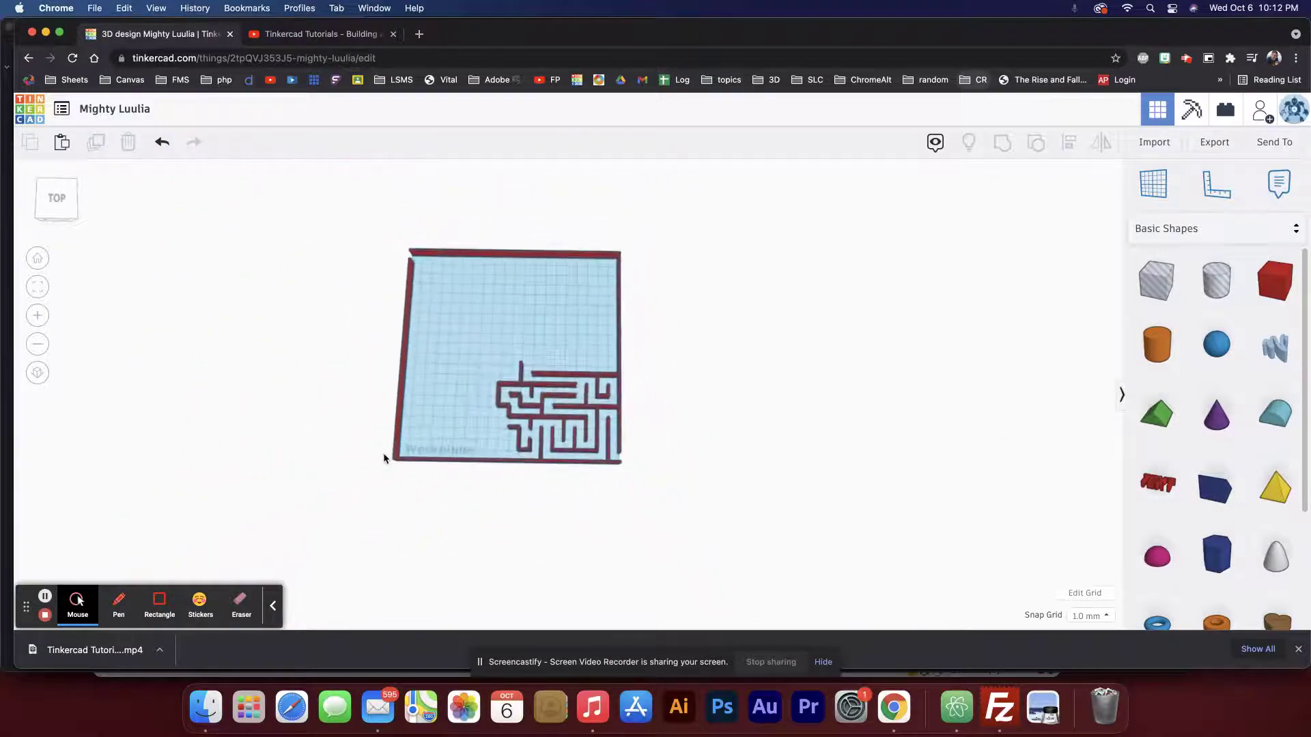
pyautogui.scroll(5, 383, 456)
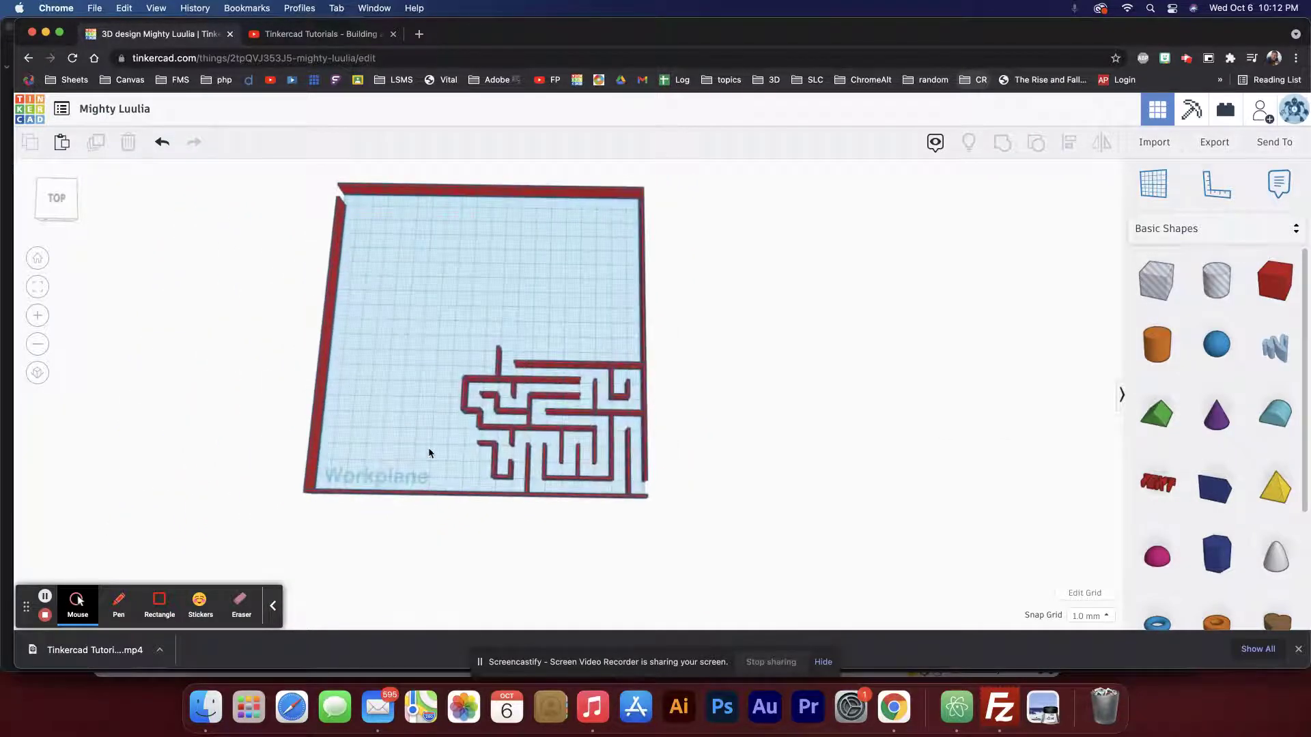
pyautogui.scroll(5, 429, 453)
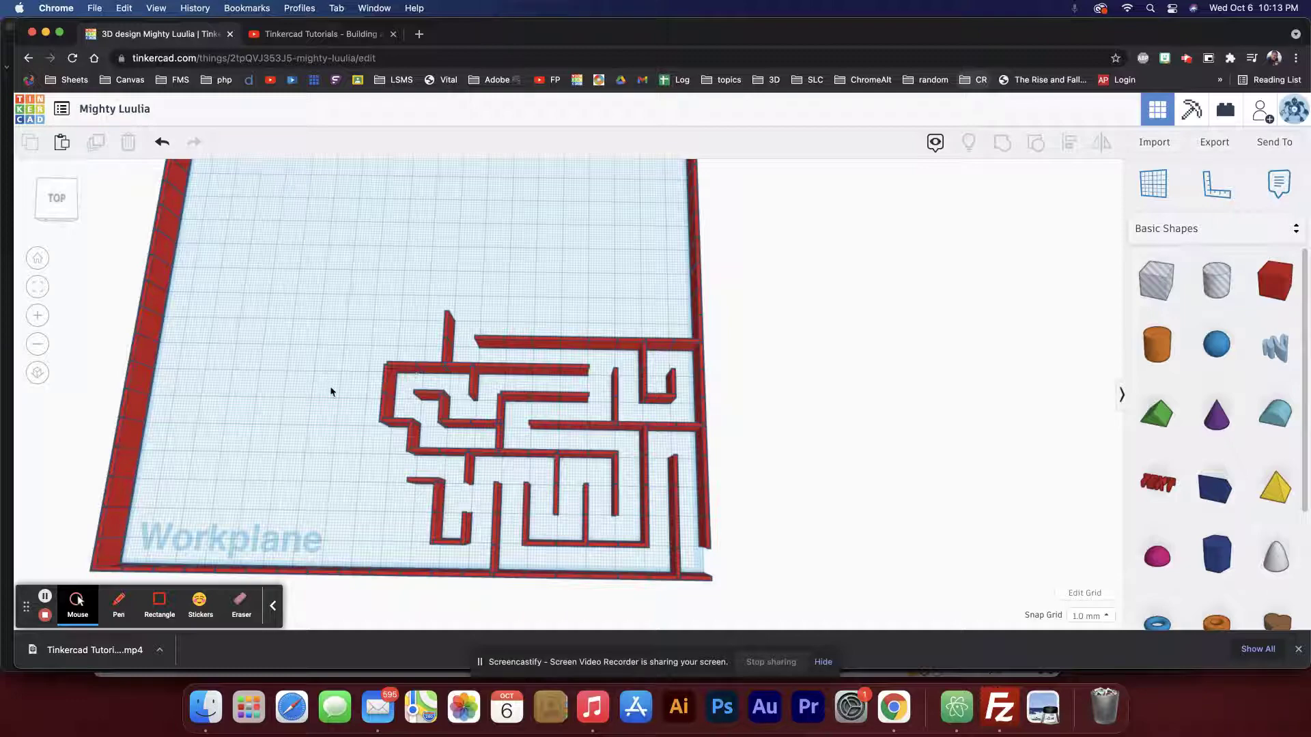
pyautogui.scroll(-6, 346, 395)
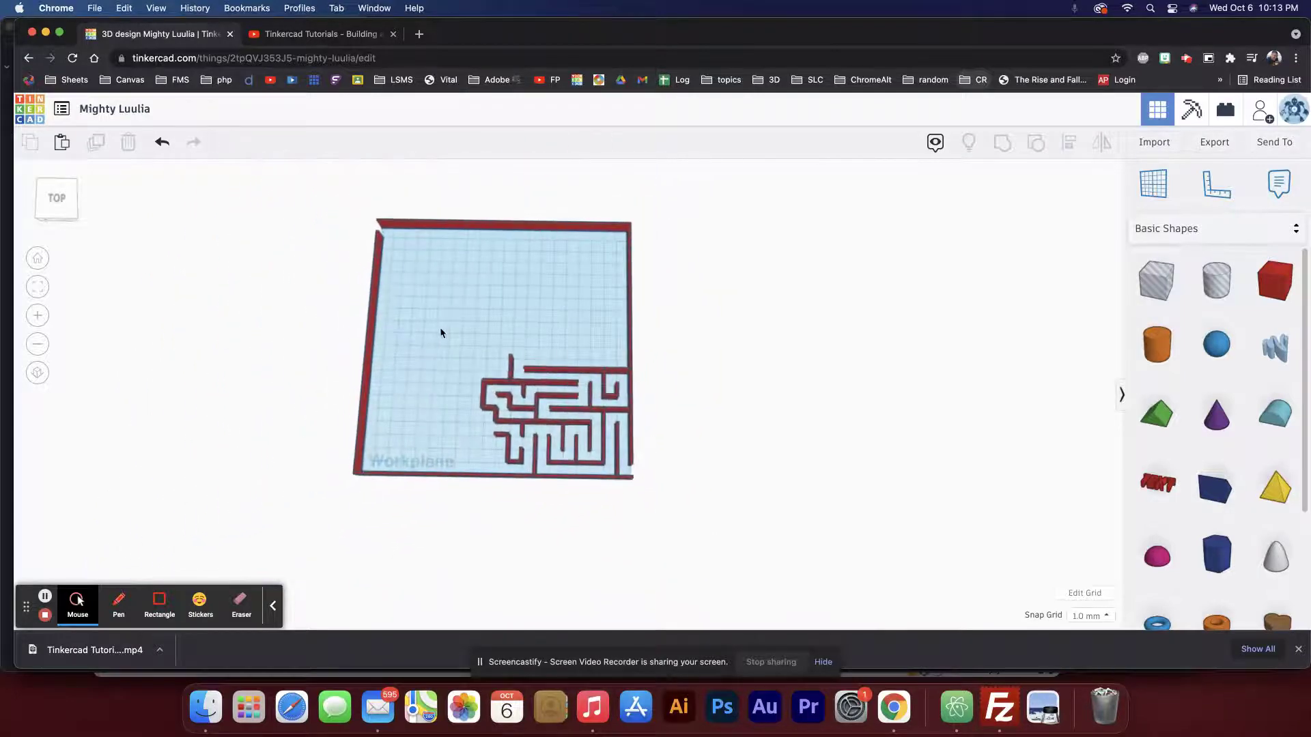
pyautogui.scroll(5, 476, 336)
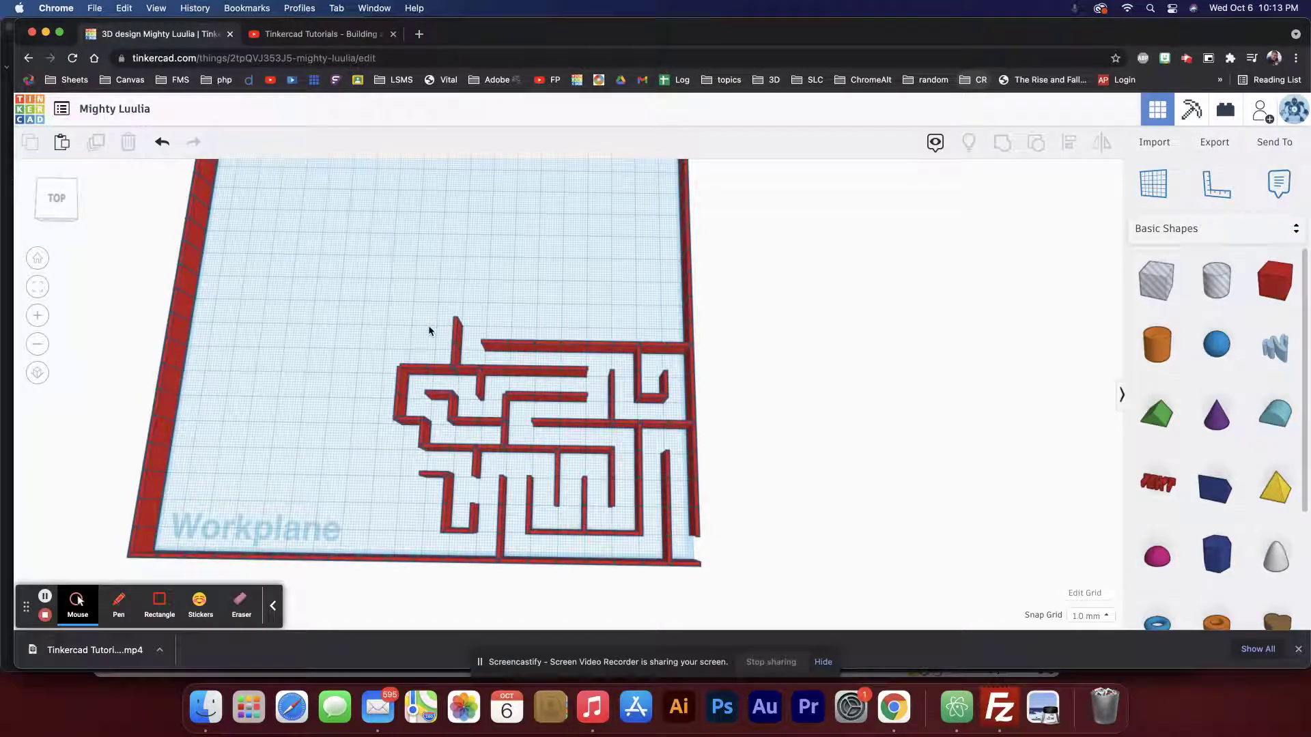
pyautogui.scroll(-5, 428, 325)
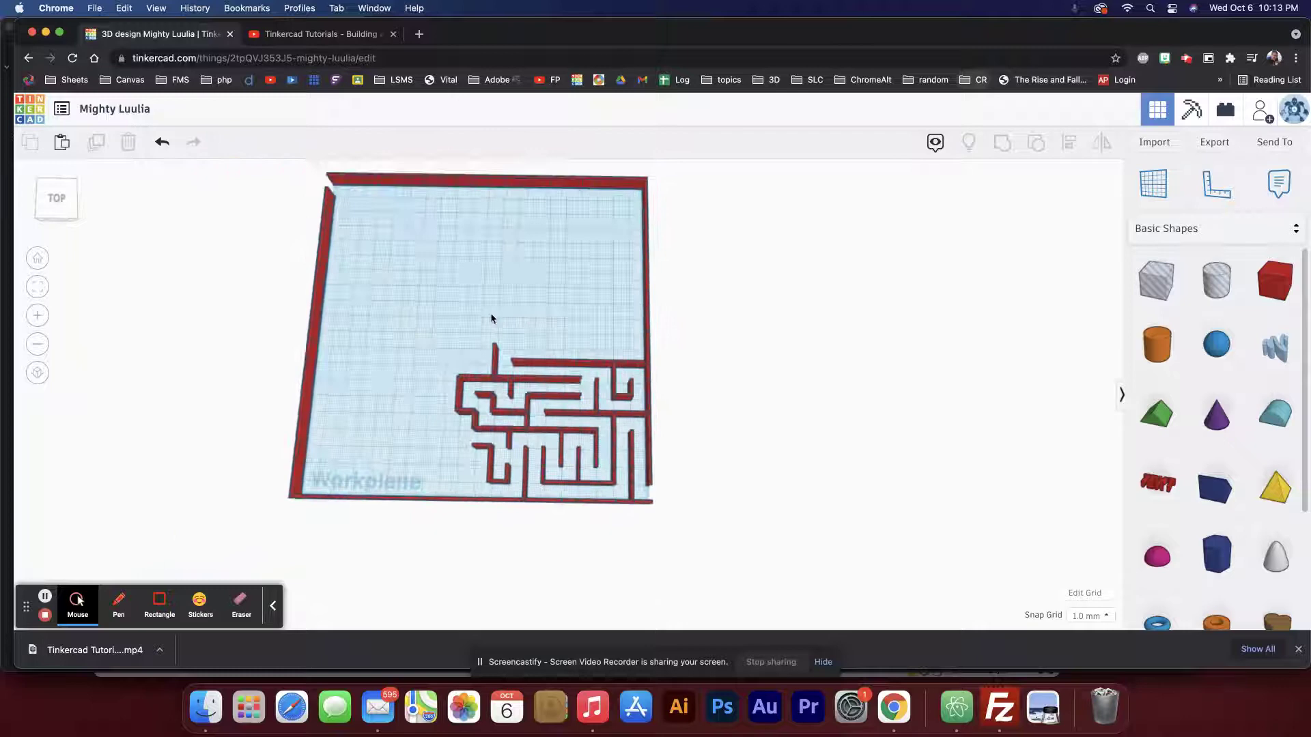
pyautogui.scroll(5, 496, 328)
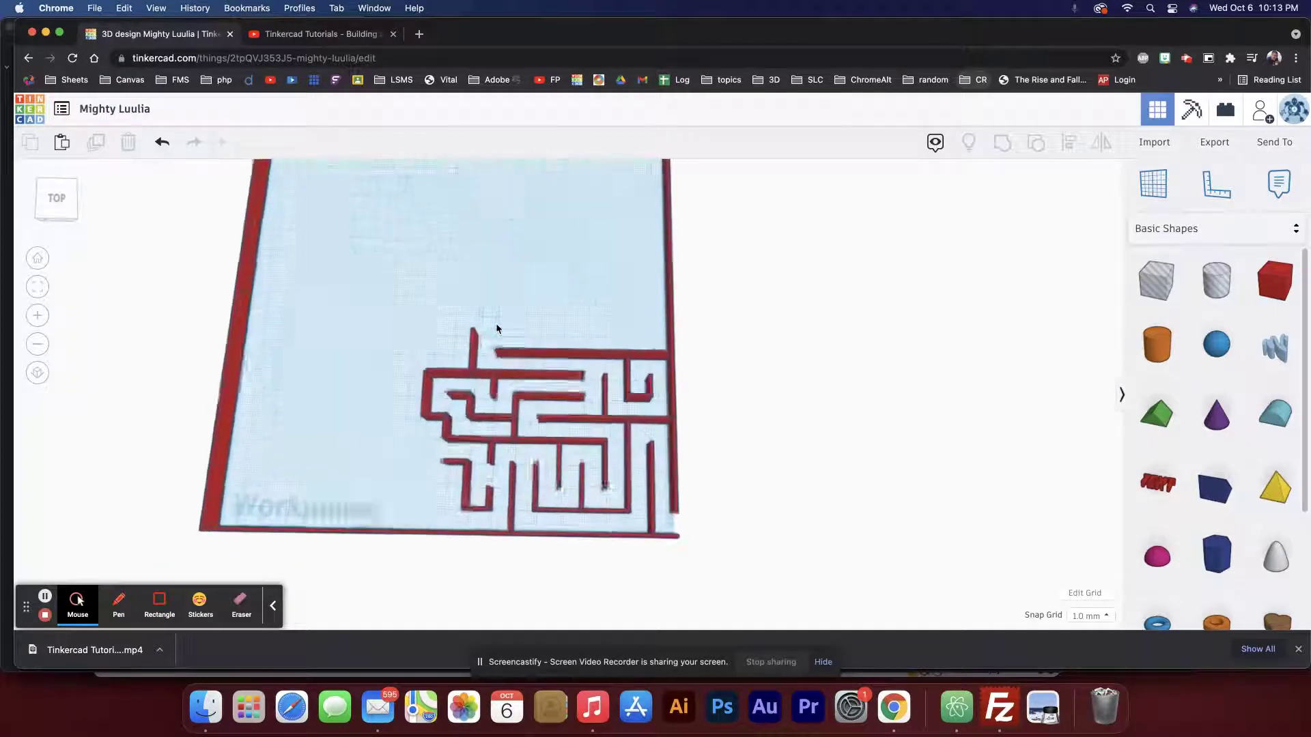